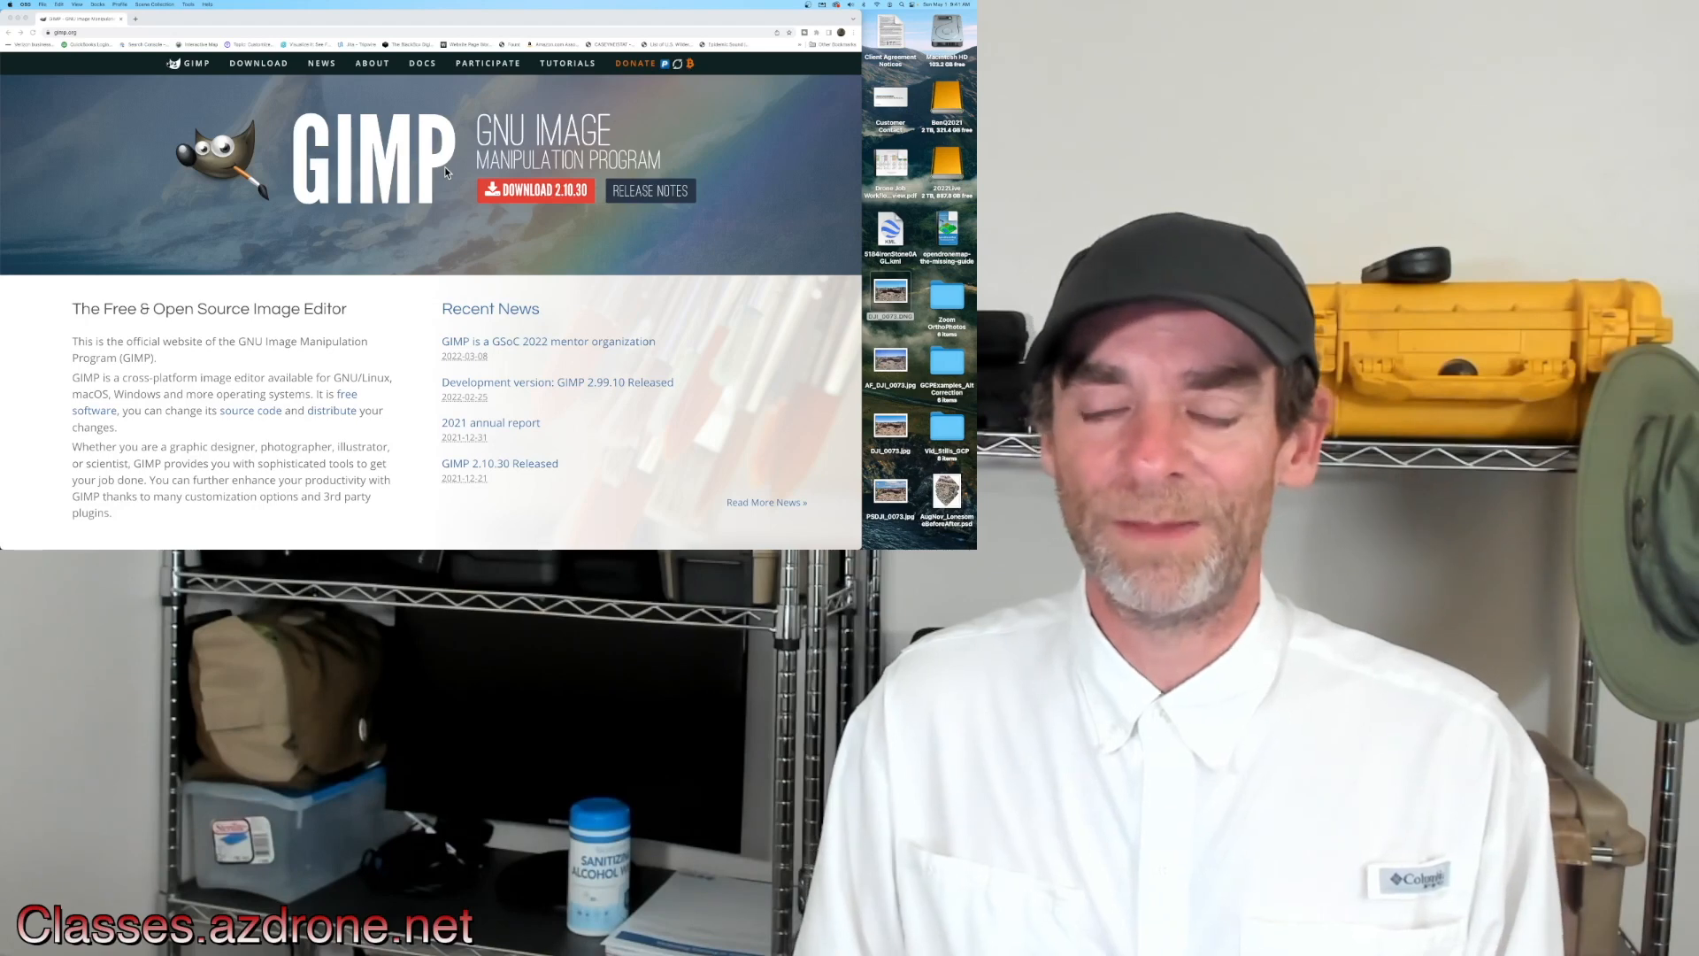
Step: Launch GIMP from the applications launcher
{"action": "mouse_move", "coordinate": [764, 544]}
{"action": "left_click", "coordinate": [747, 532]}
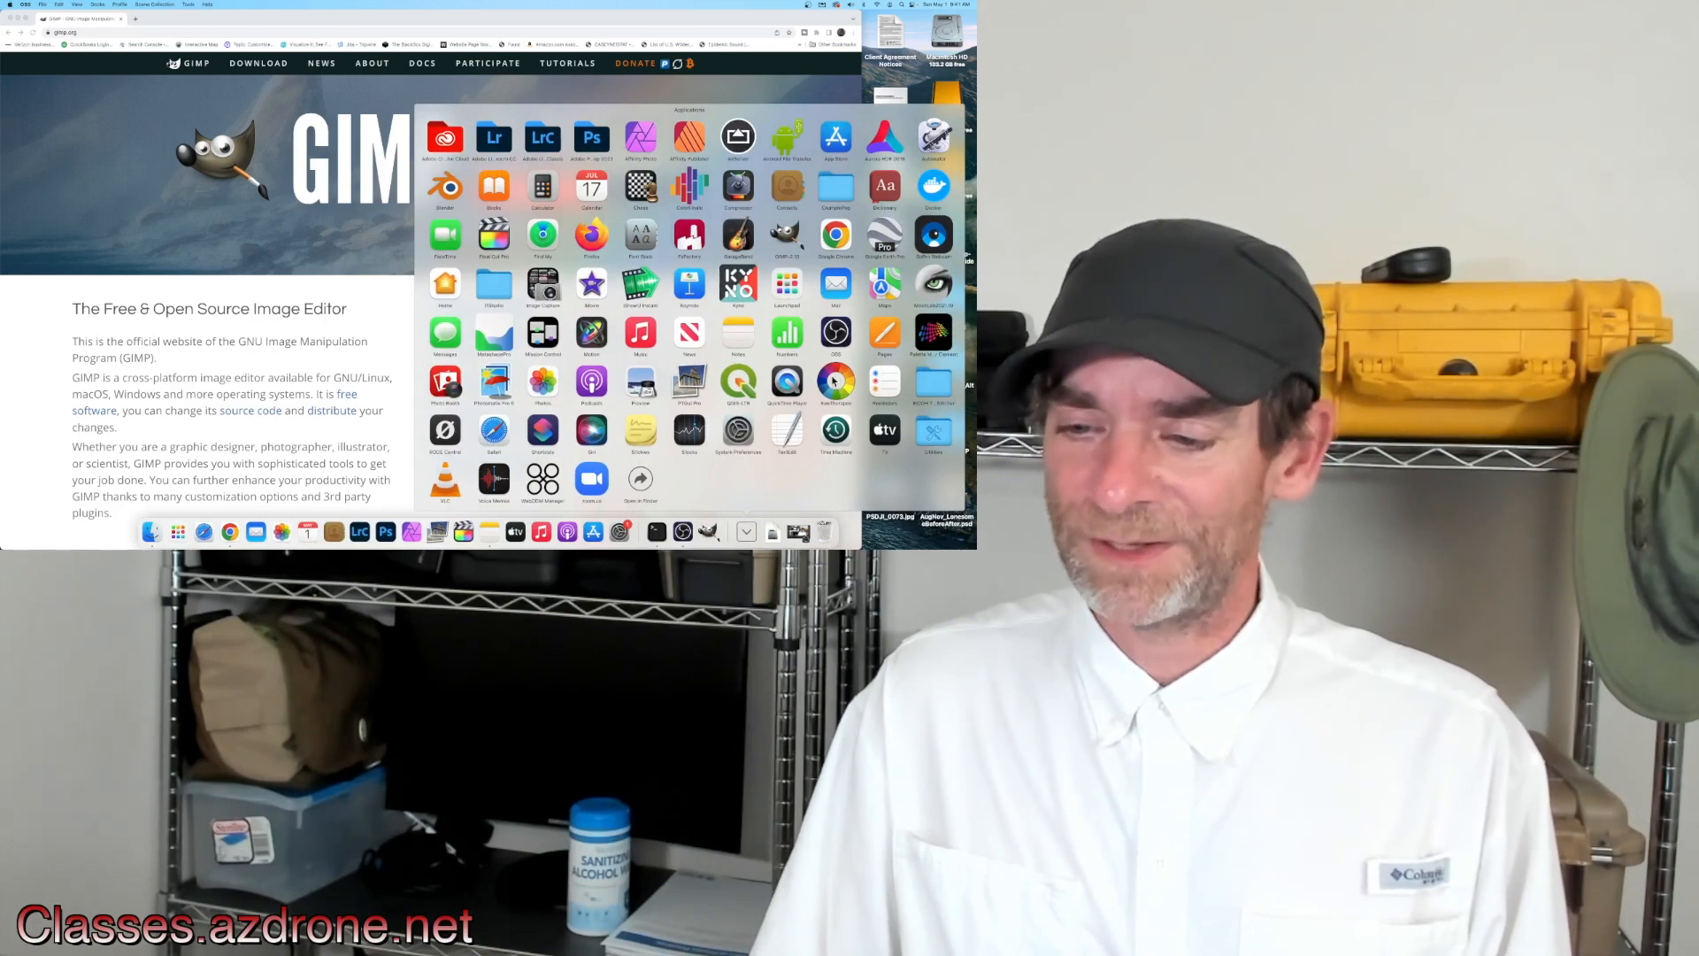
{"action": "left_click", "coordinate": [311, 231]}
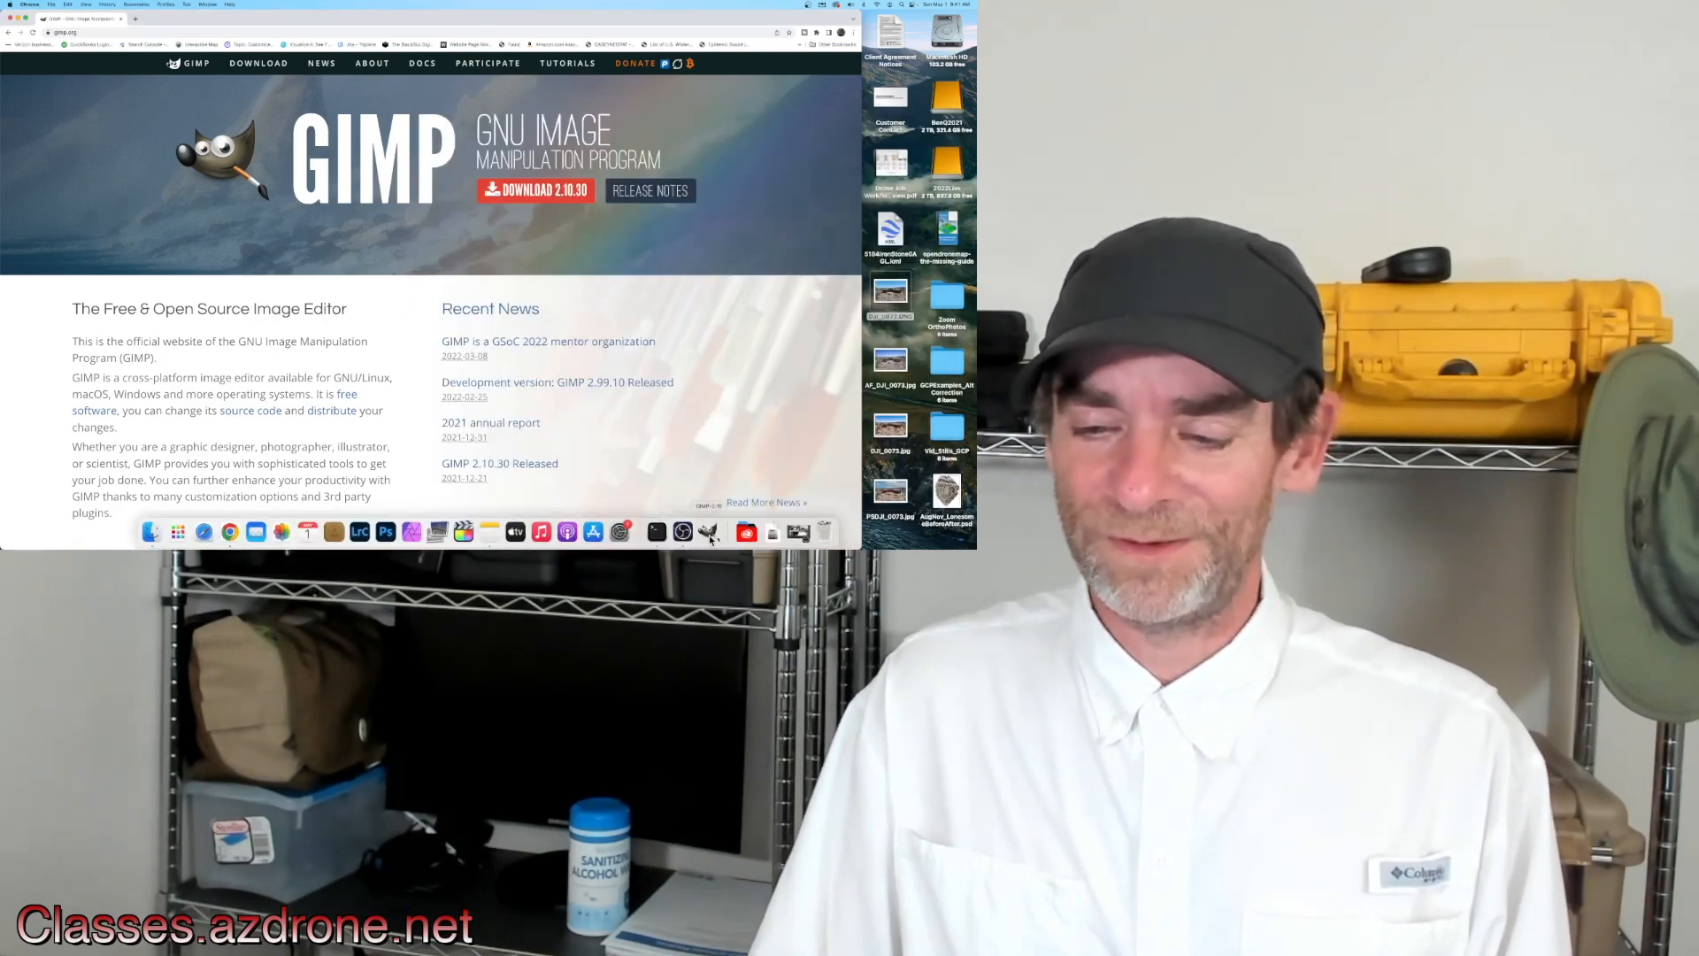
{"action": "left_click", "coordinate": [708, 533]}
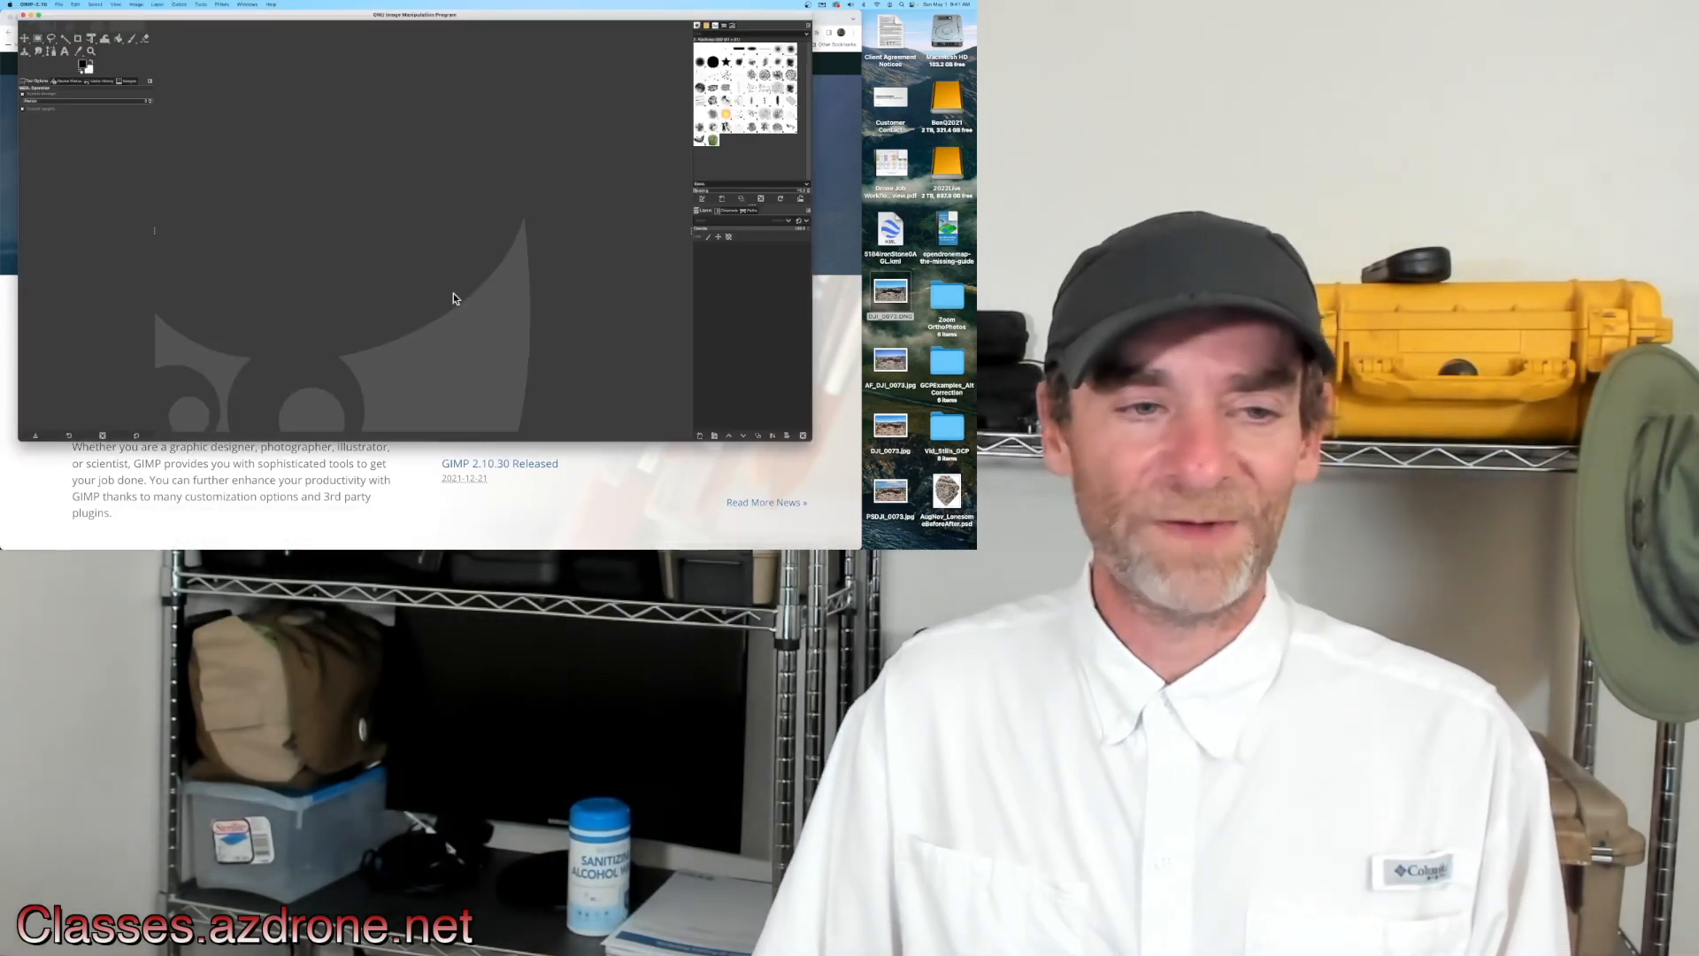
Step: Minimize the browser and enlarge the GIMP window to fill most of the screen
{"action": "left_click", "coordinate": [3, 157]}
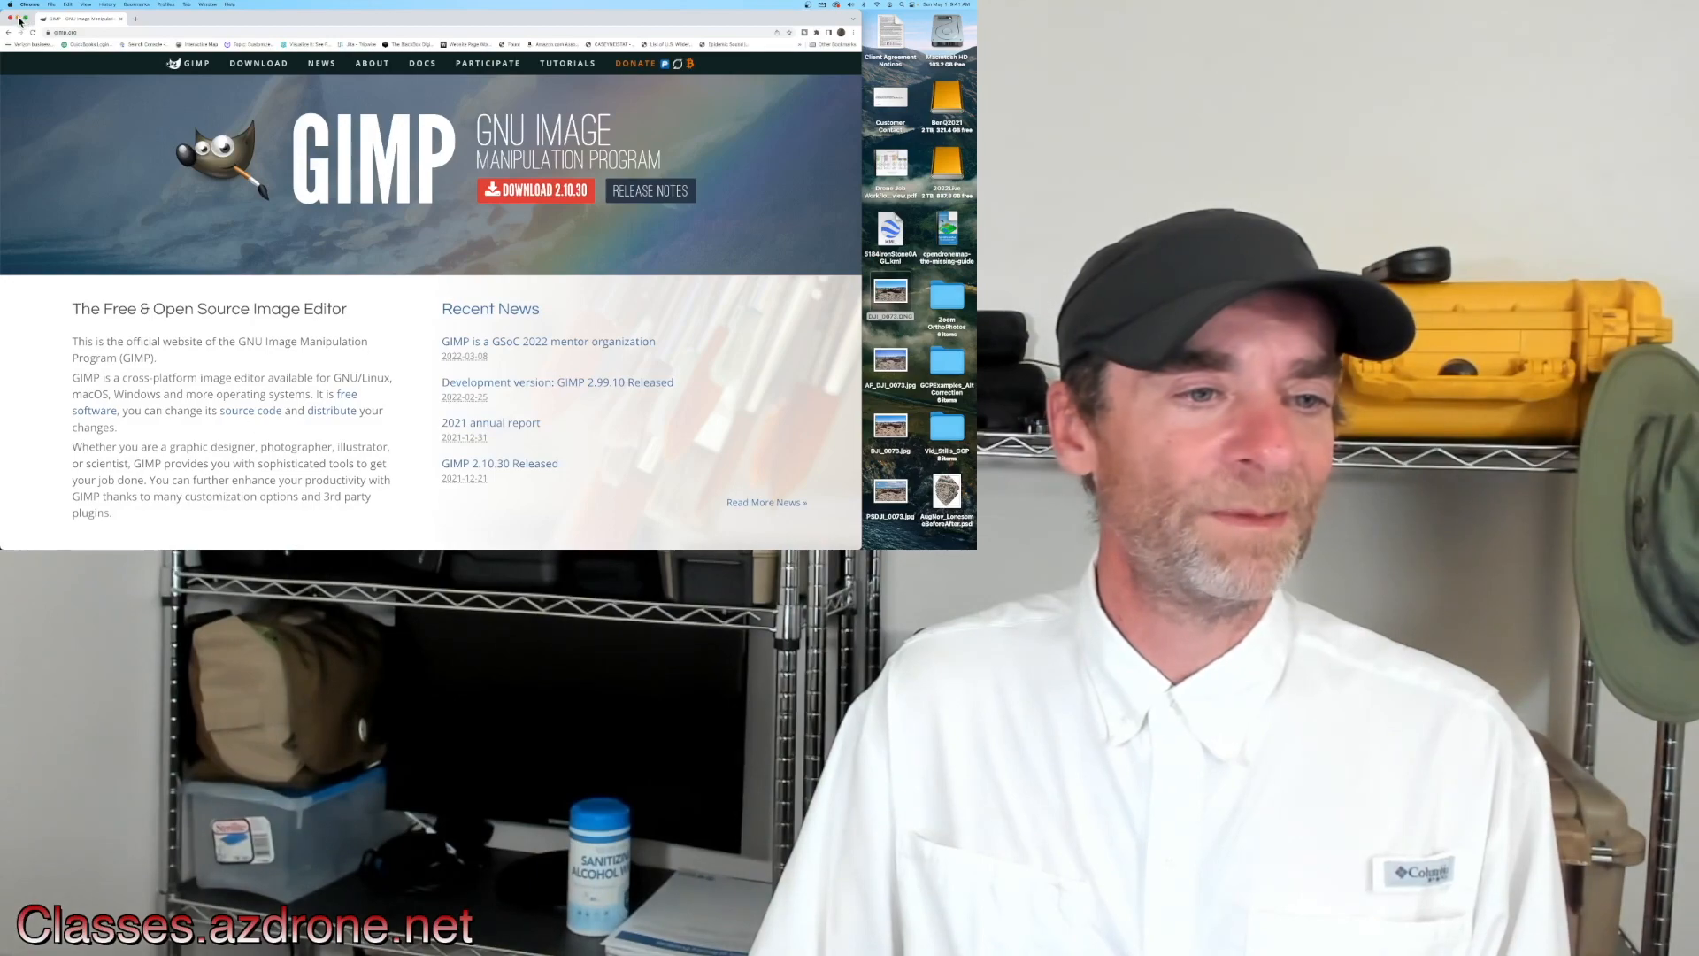
{"action": "key", "text": "super+m"}
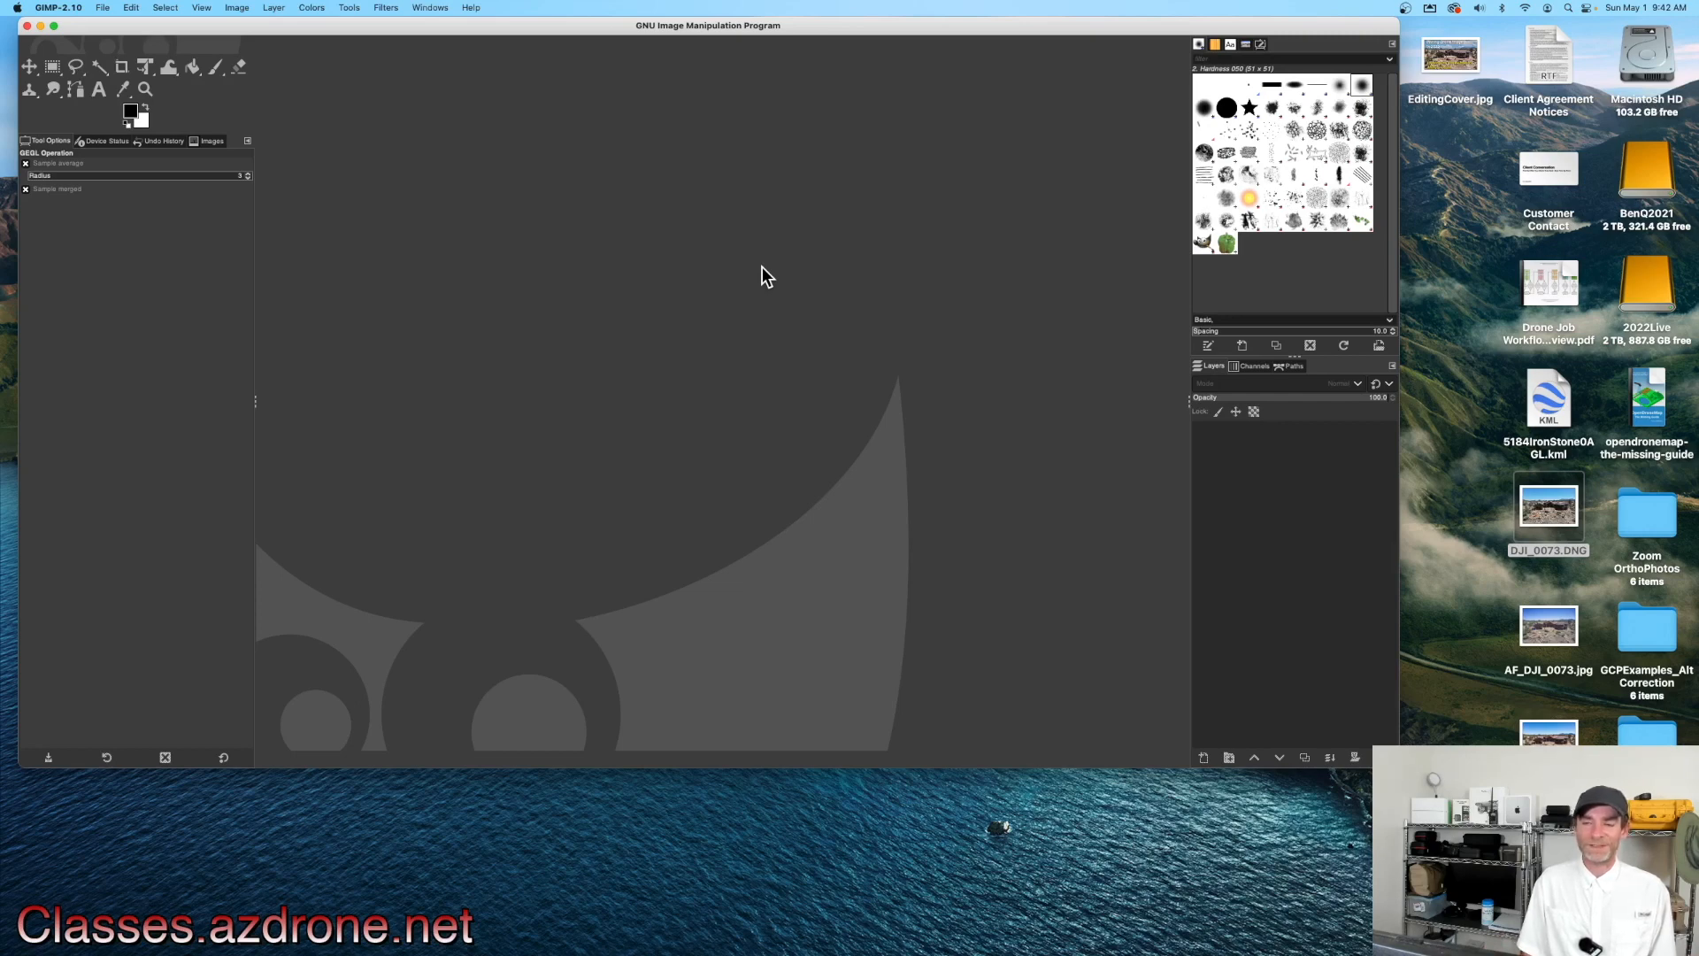
{"action": "left_click_drag", "start_coordinate": [1399, 767], "coordinate": [1508, 907]}
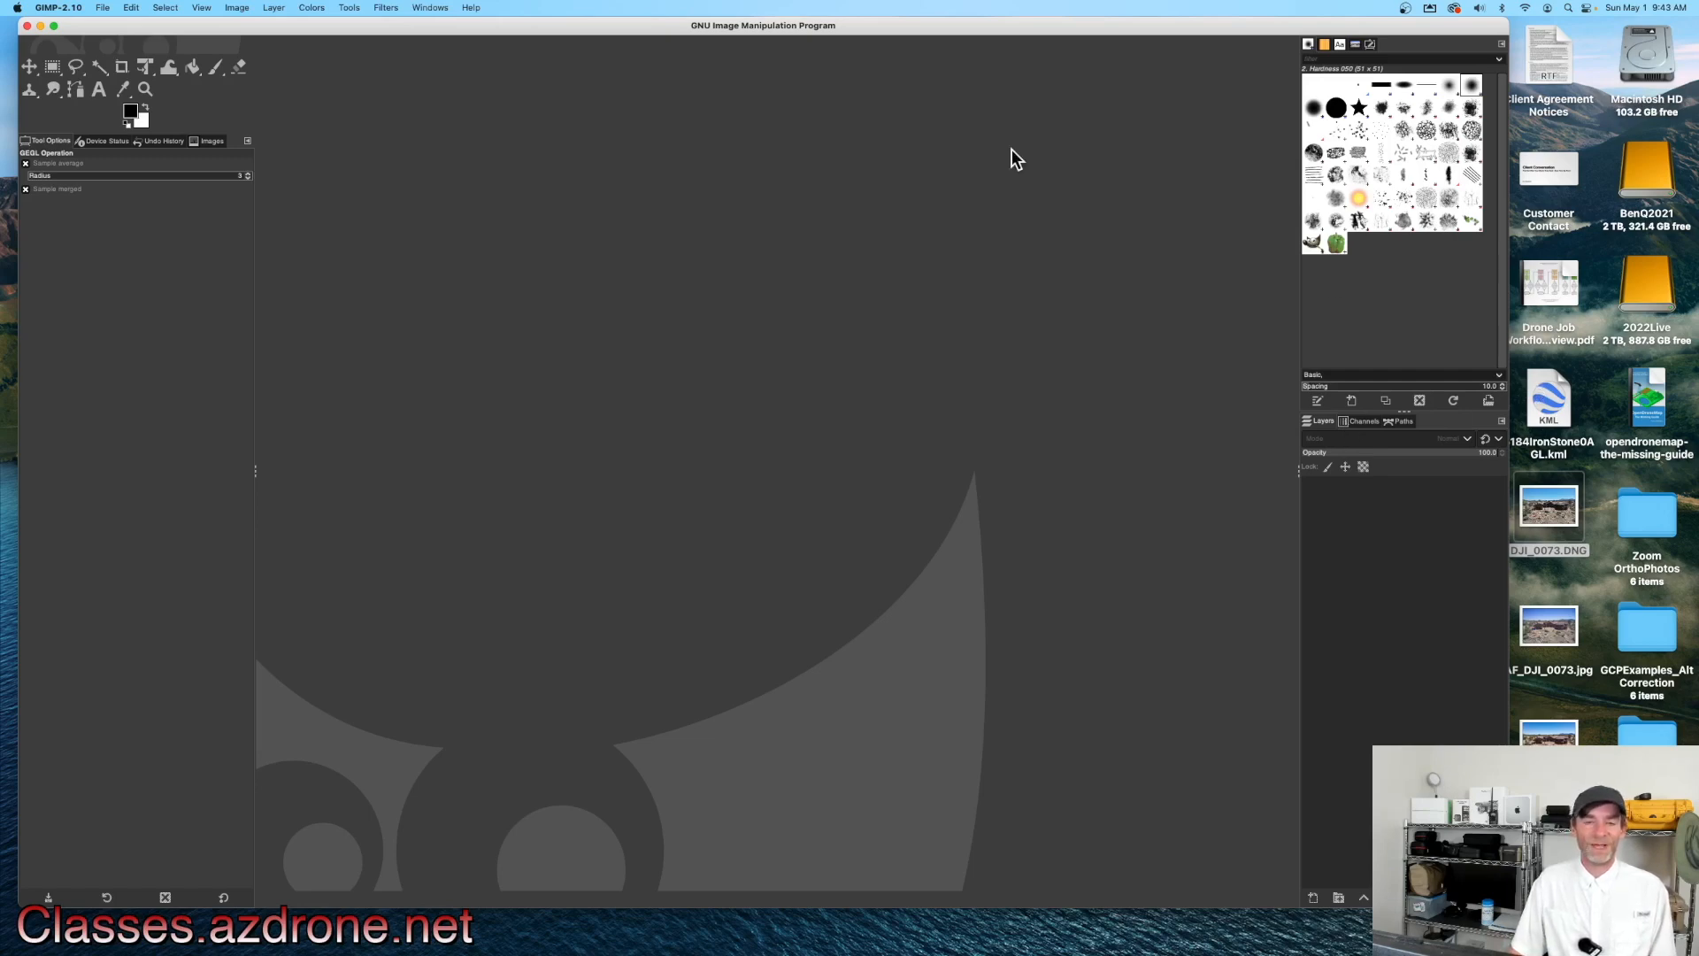
{"action": "left_click_drag", "start_coordinate": [937, 29], "coordinate": [934, 28]}
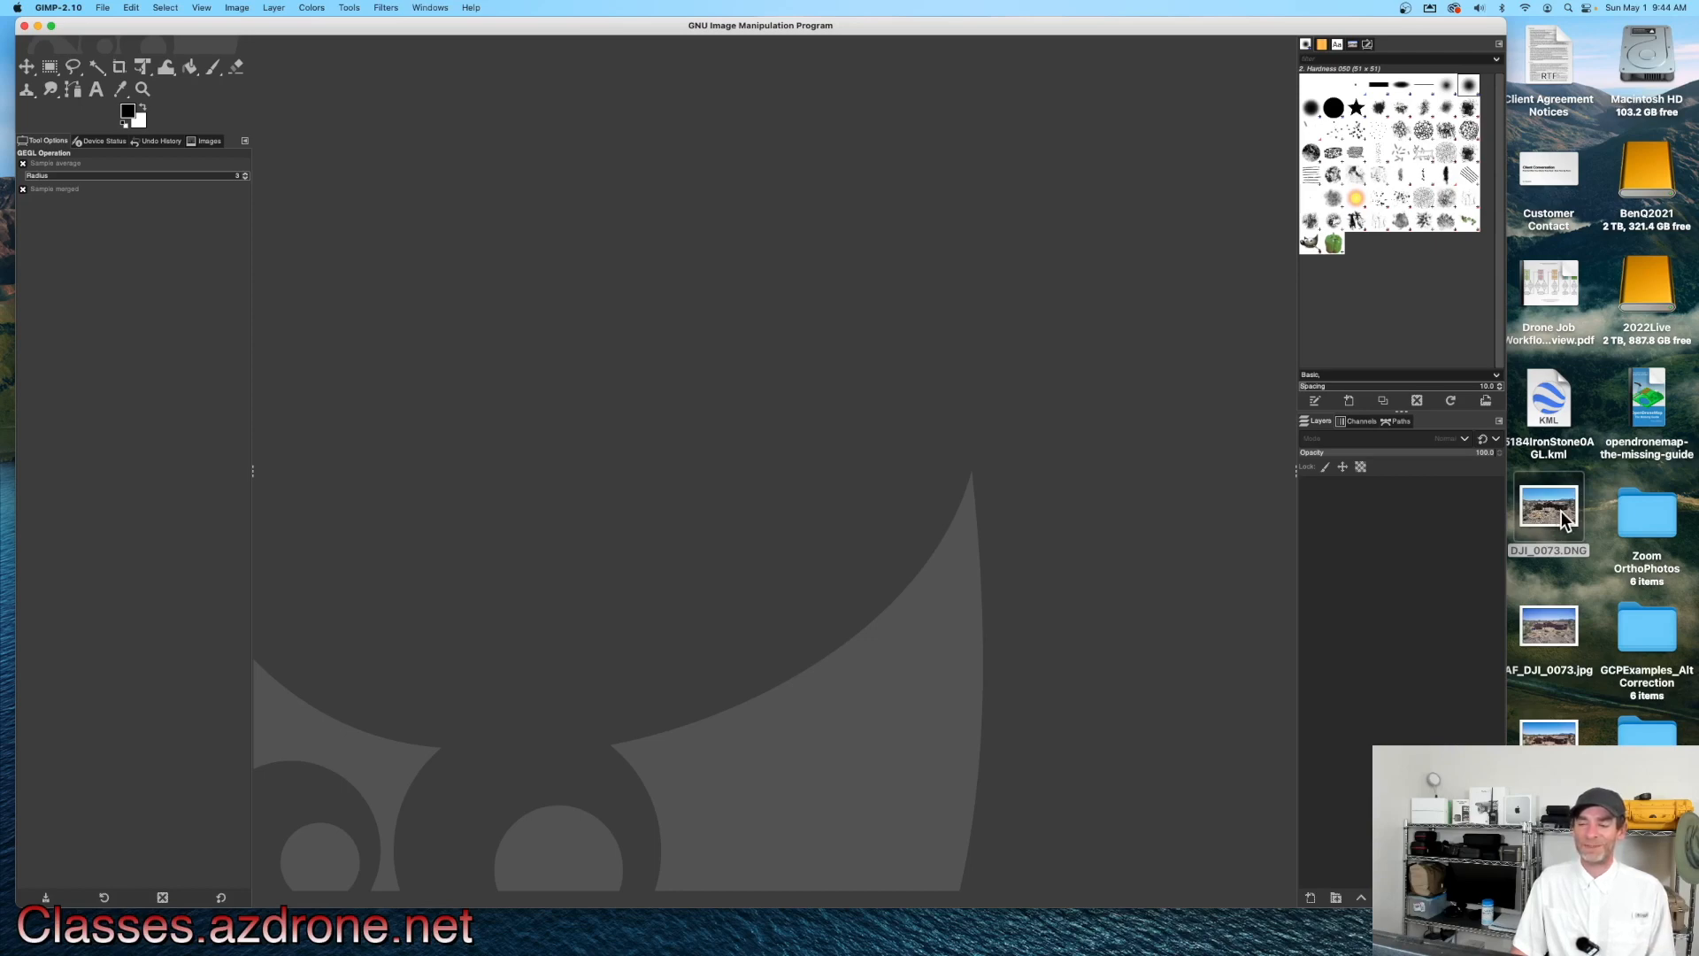
Step: Open DJI_0073.DNG in GIMP by dropping it onto the window, and dismiss the RawTherapee welcome message
{"action": "left_click_drag", "start_coordinate": [1554, 513], "coordinate": [556, 347]}
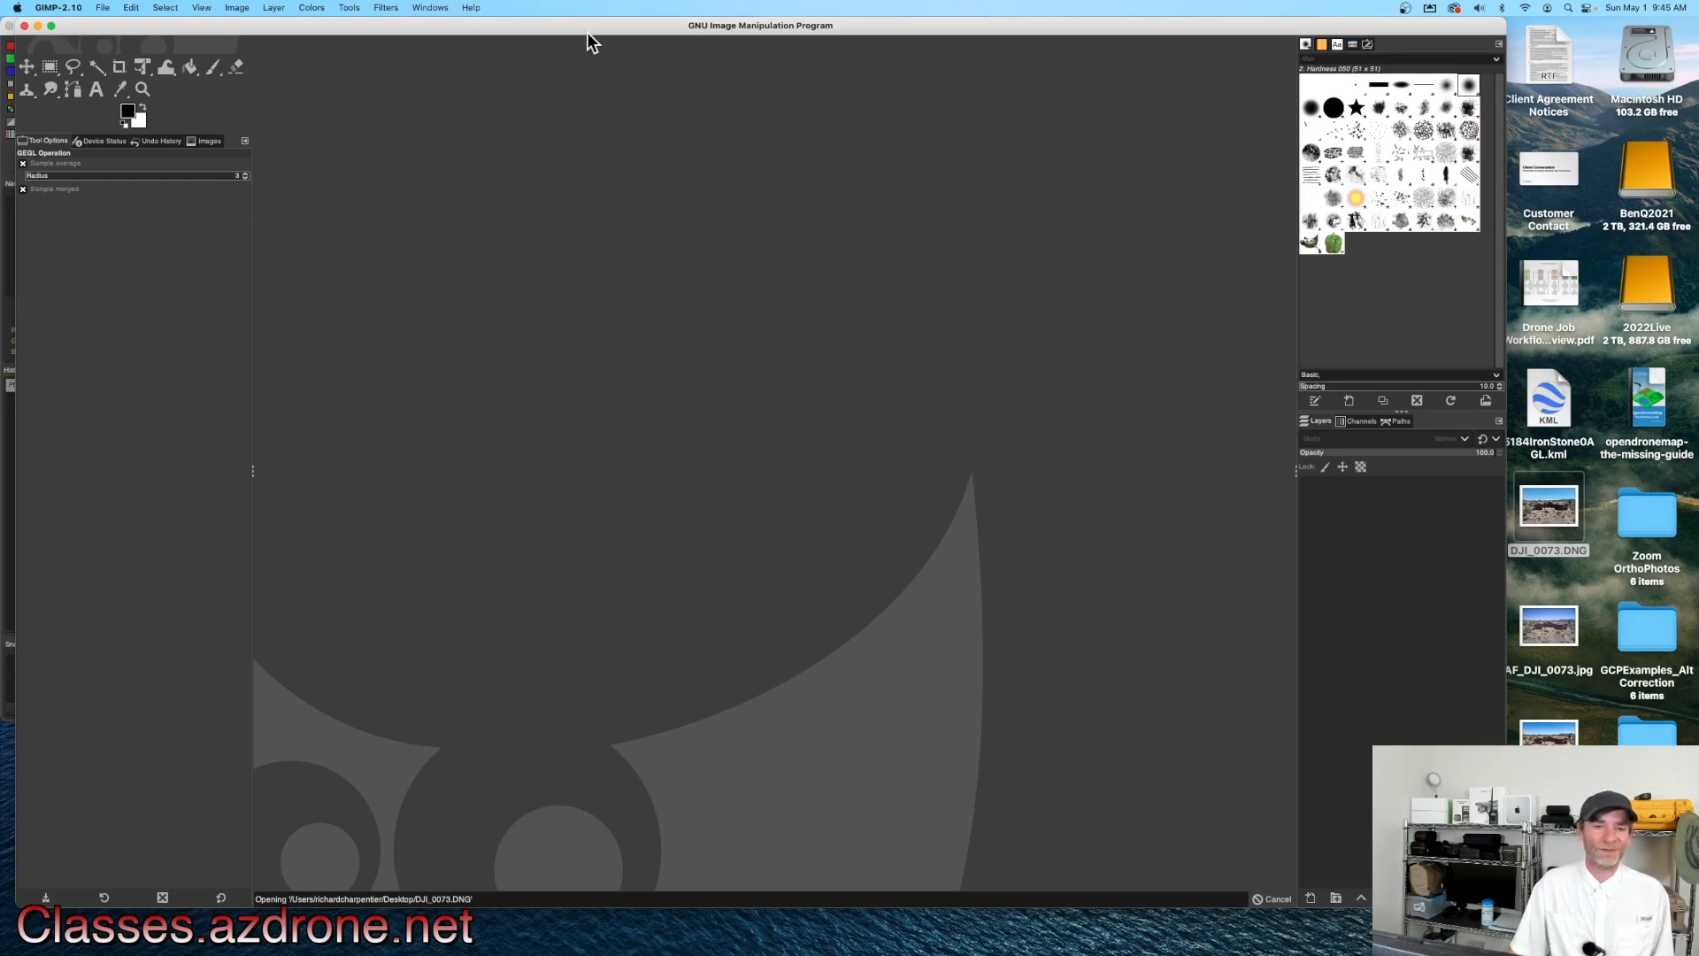
{"action": "left_click_drag", "start_coordinate": [589, 32], "coordinate": [589, 88]}
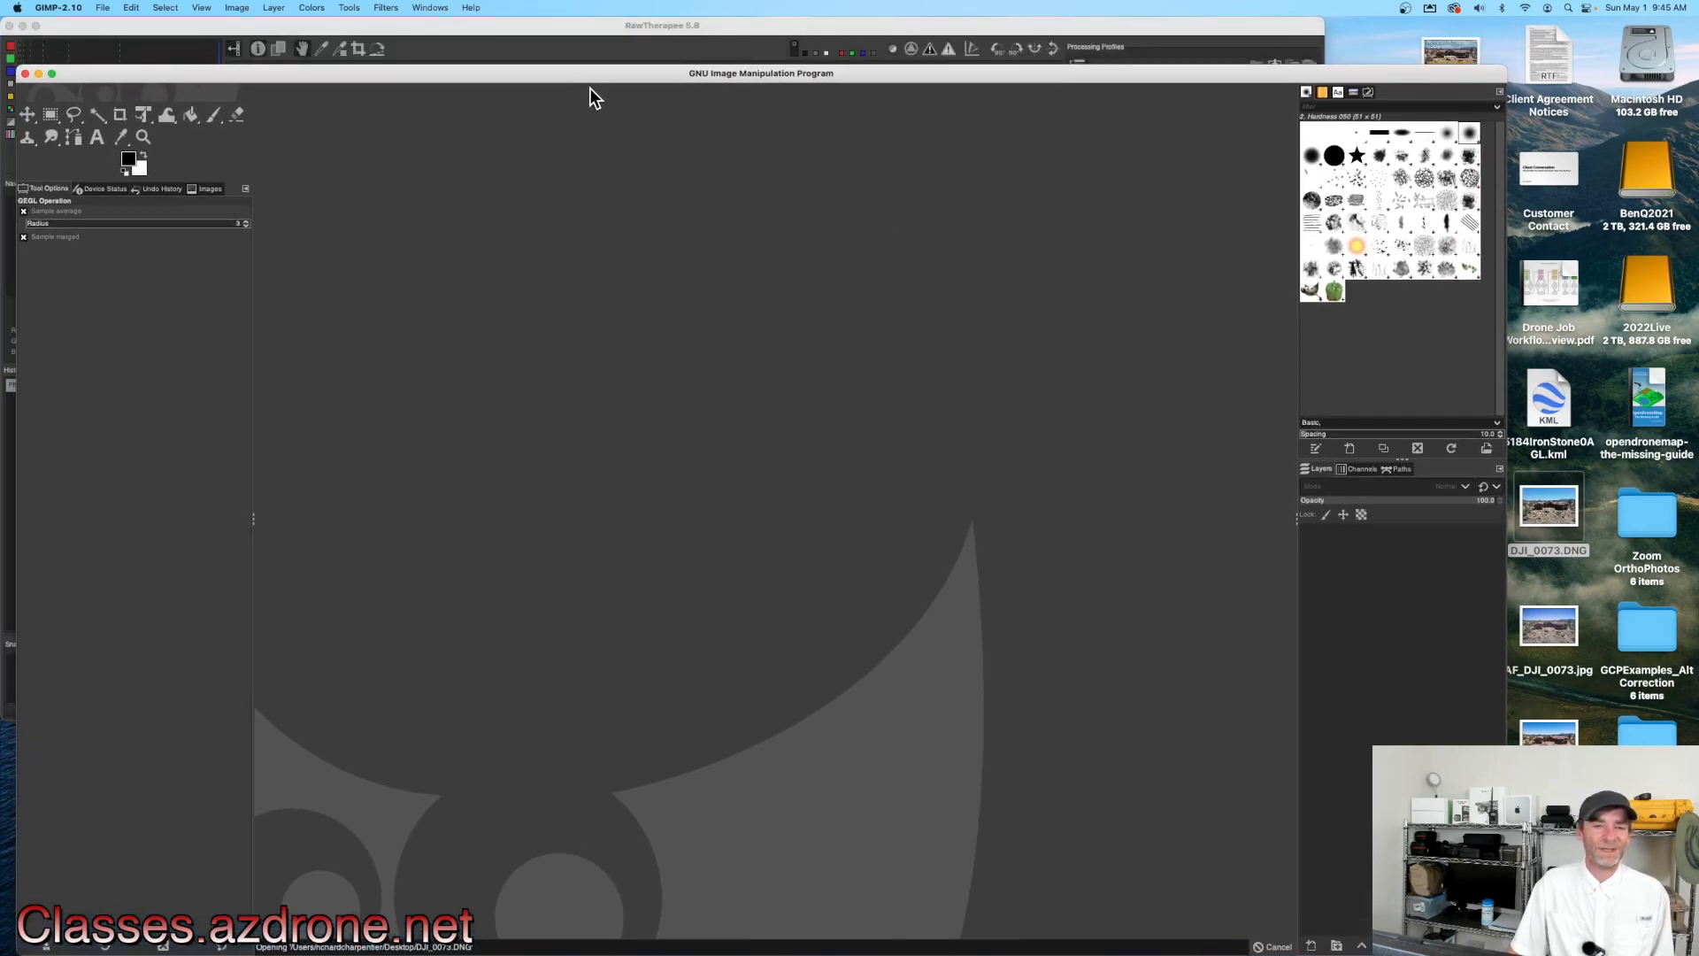
{"action": "left_click", "coordinate": [581, 30]}
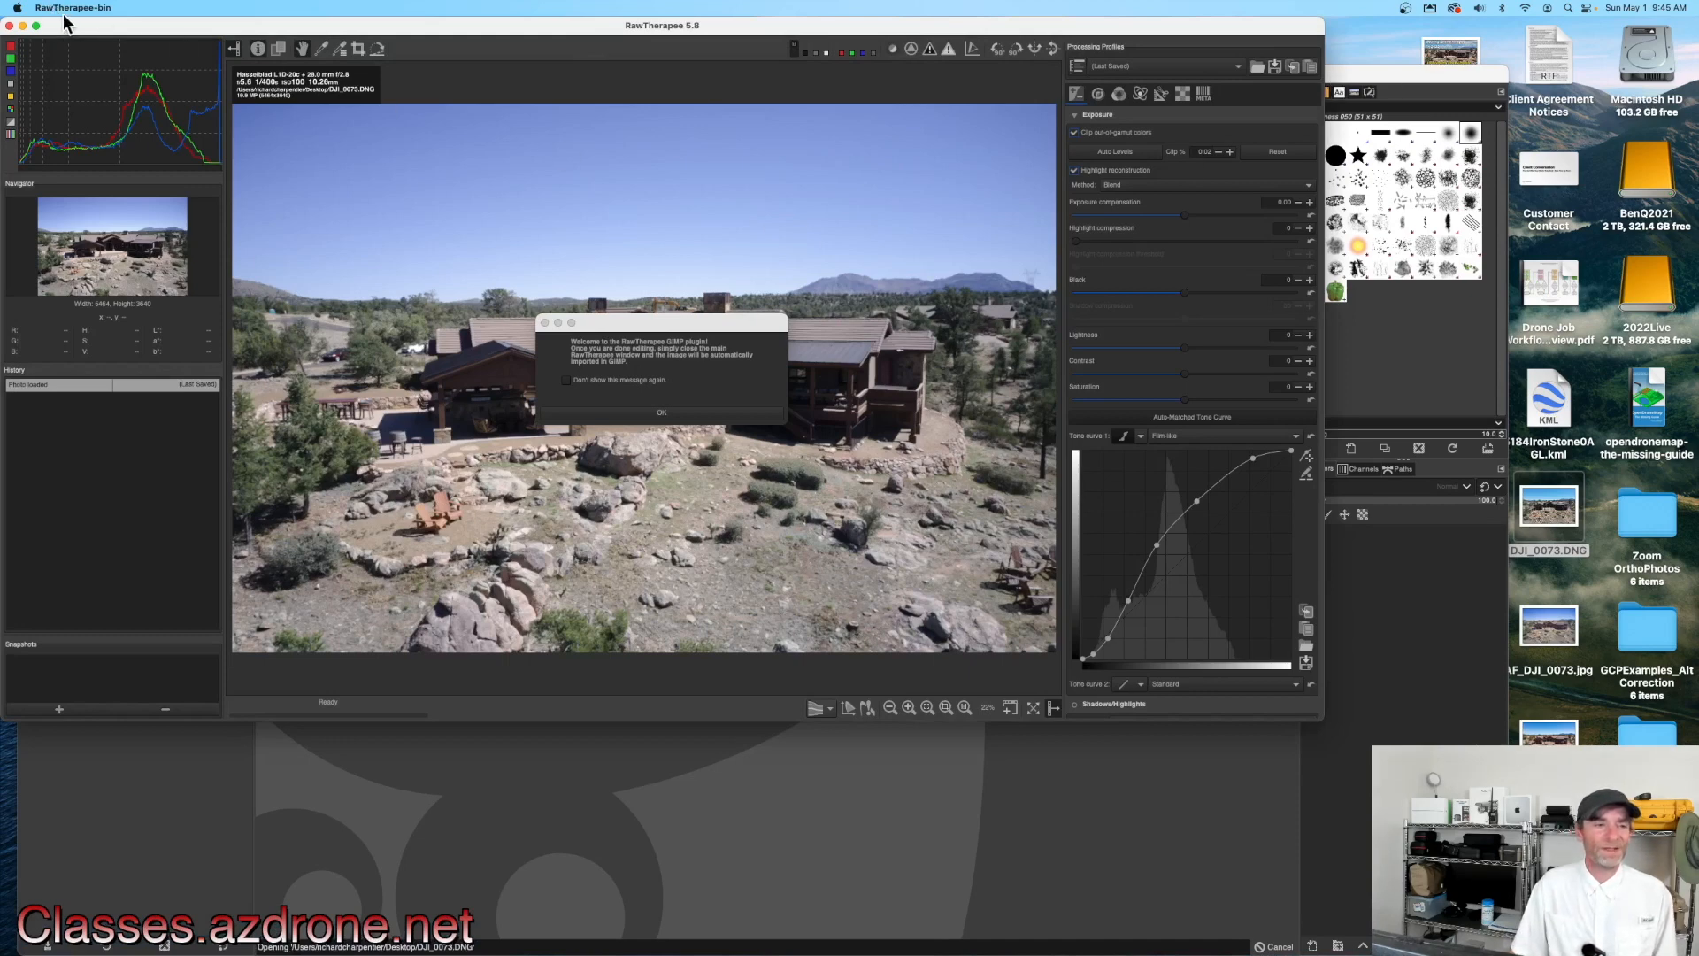
{"action": "left_click", "coordinate": [667, 412]}
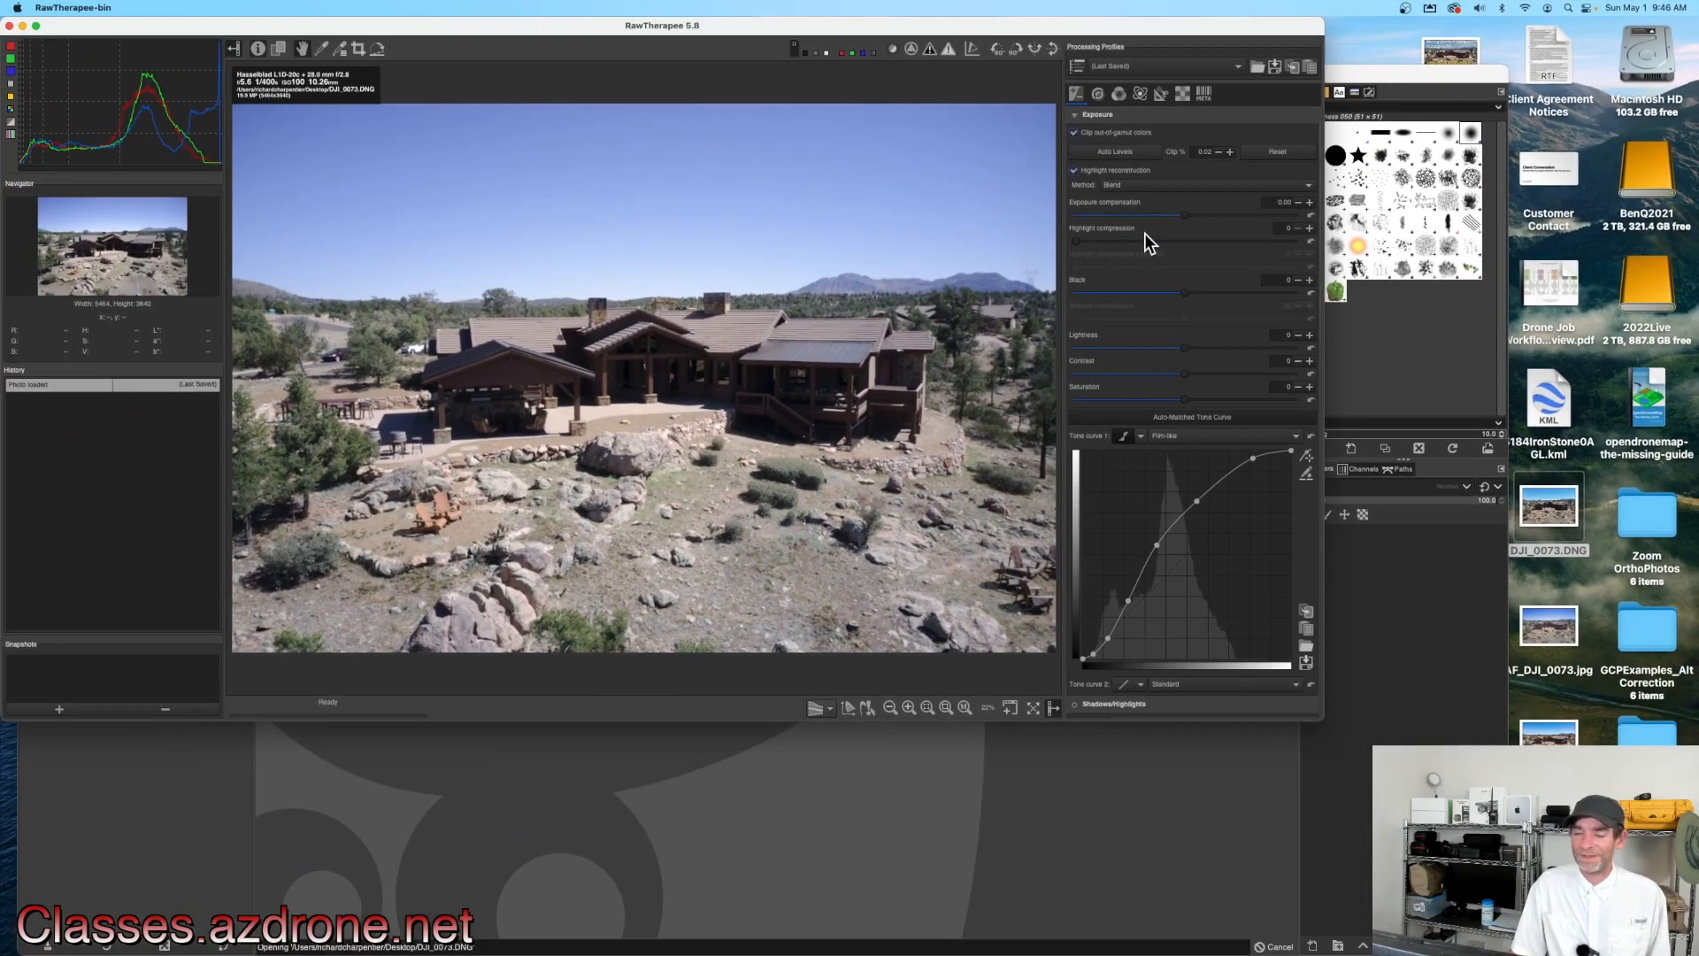
Step: Enlarge the RawTherapee window so the image and adjustment panel fill more of the screen
{"action": "scroll", "coordinate": [1178, 401], "scroll_direction": "down", "scroll_amount": 10}
{"action": "scroll", "coordinate": [1178, 401], "scroll_direction": "up", "scroll_amount": 5}
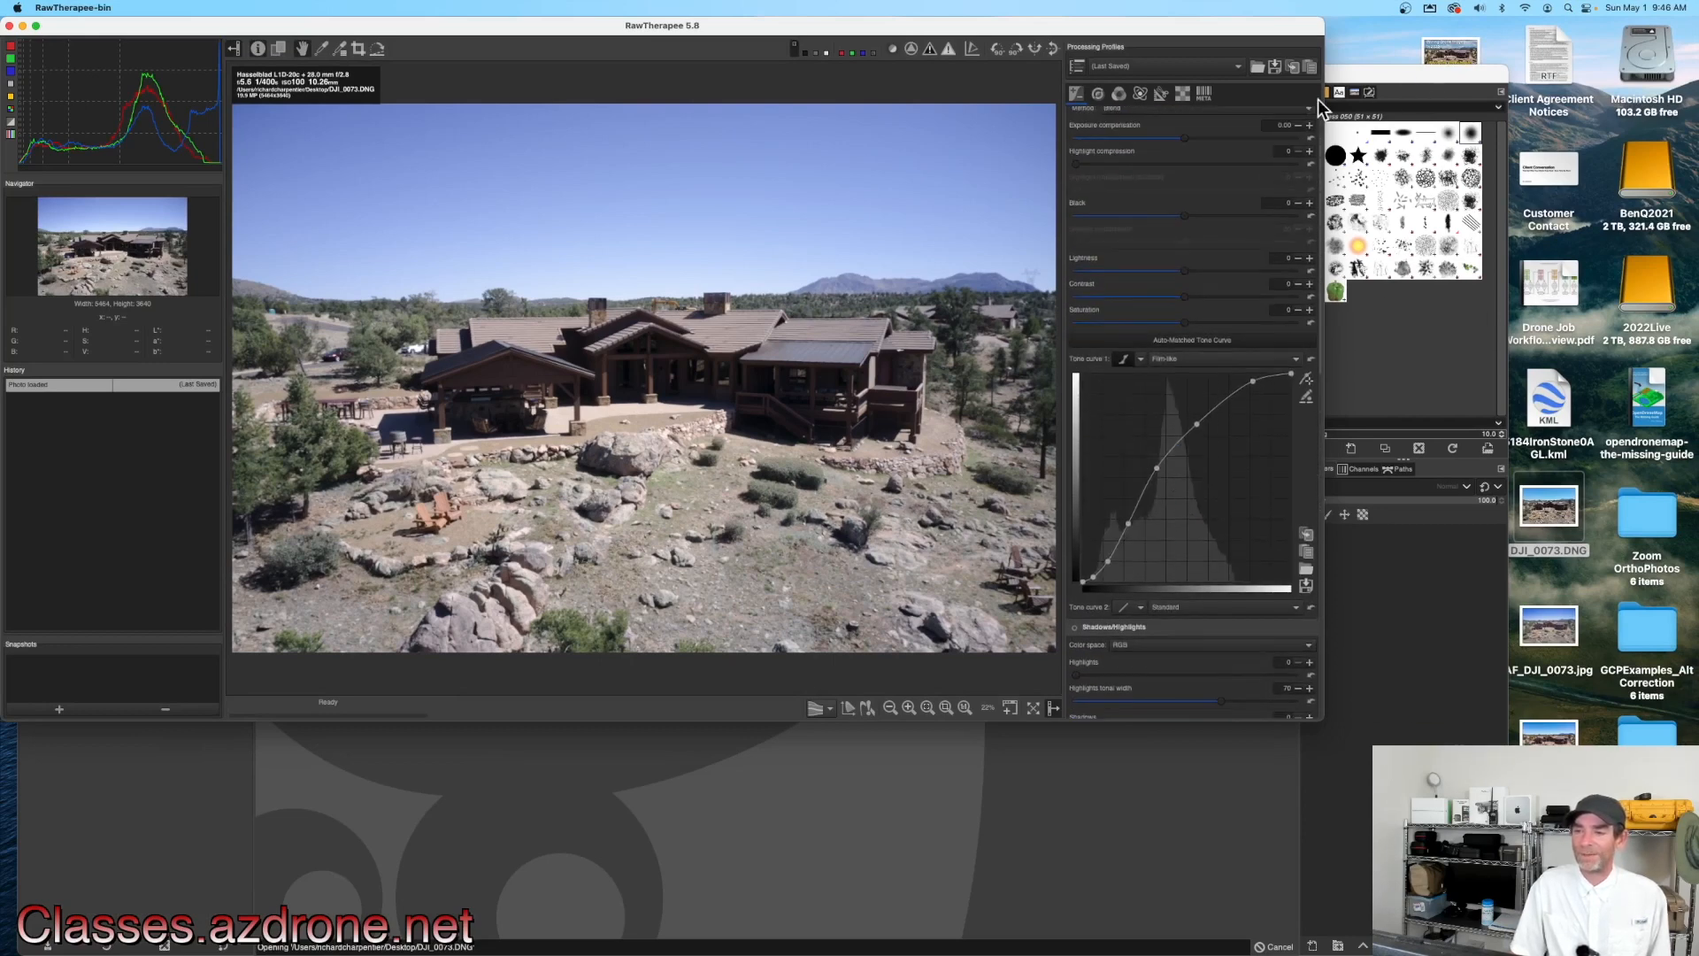
{"action": "left_click_drag", "start_coordinate": [1323, 104], "coordinate": [1518, 129]}
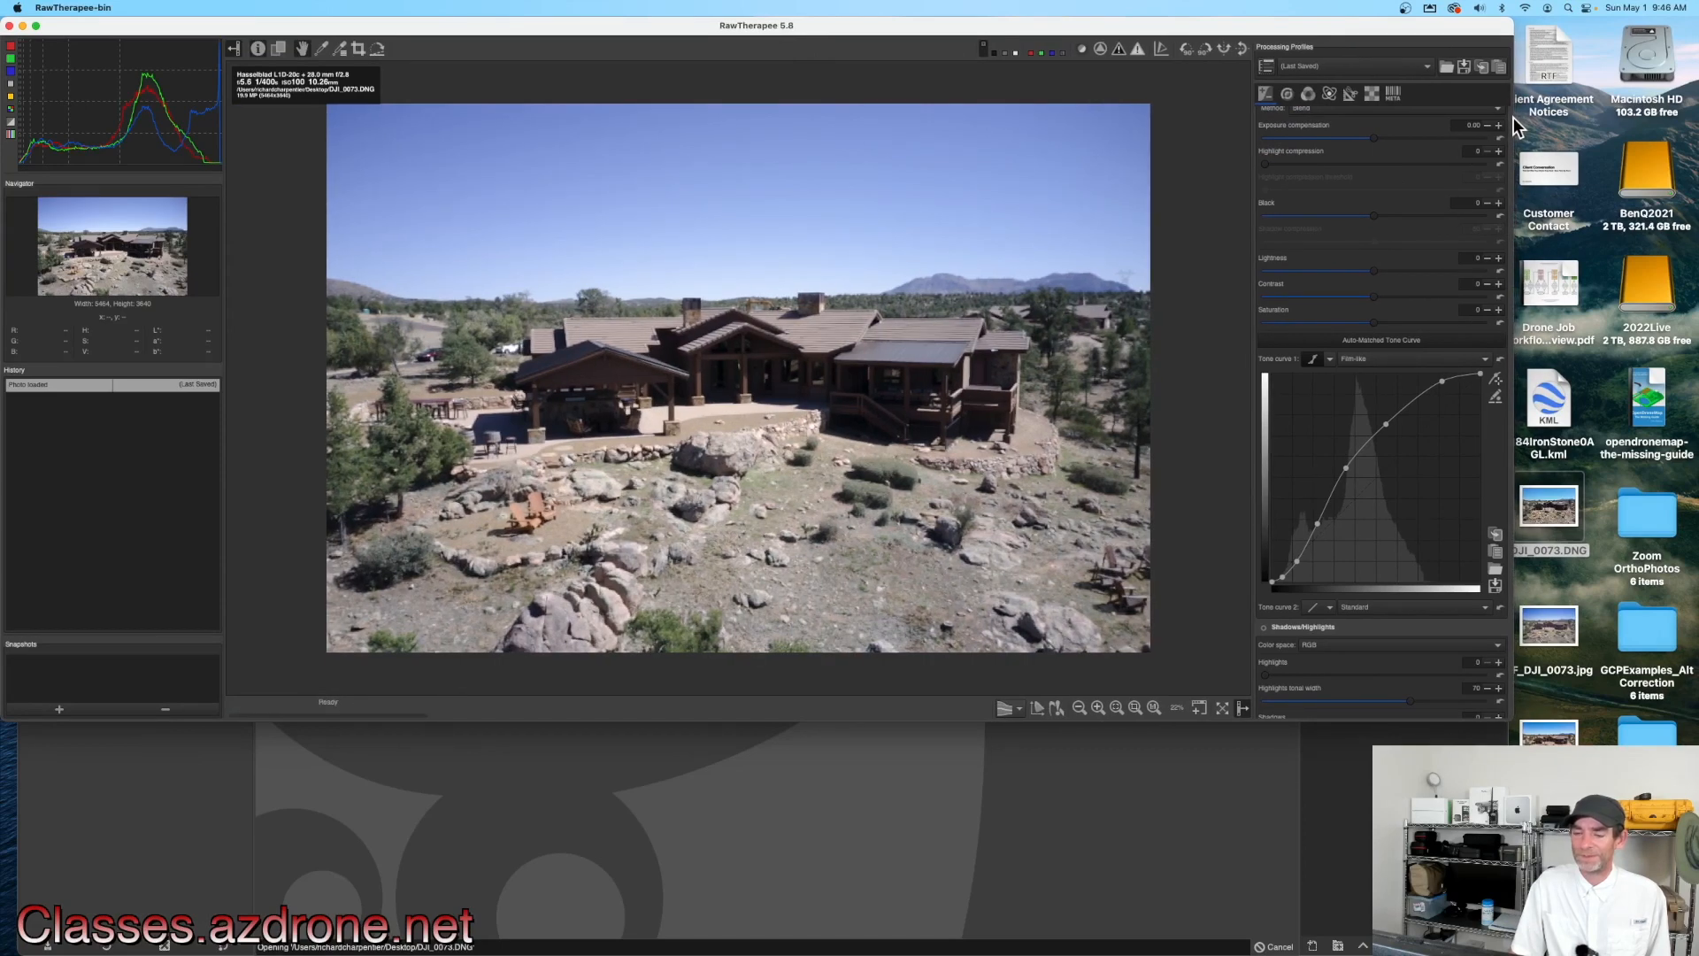
{"action": "left_click_drag", "start_coordinate": [828, 721], "coordinate": [785, 901]}
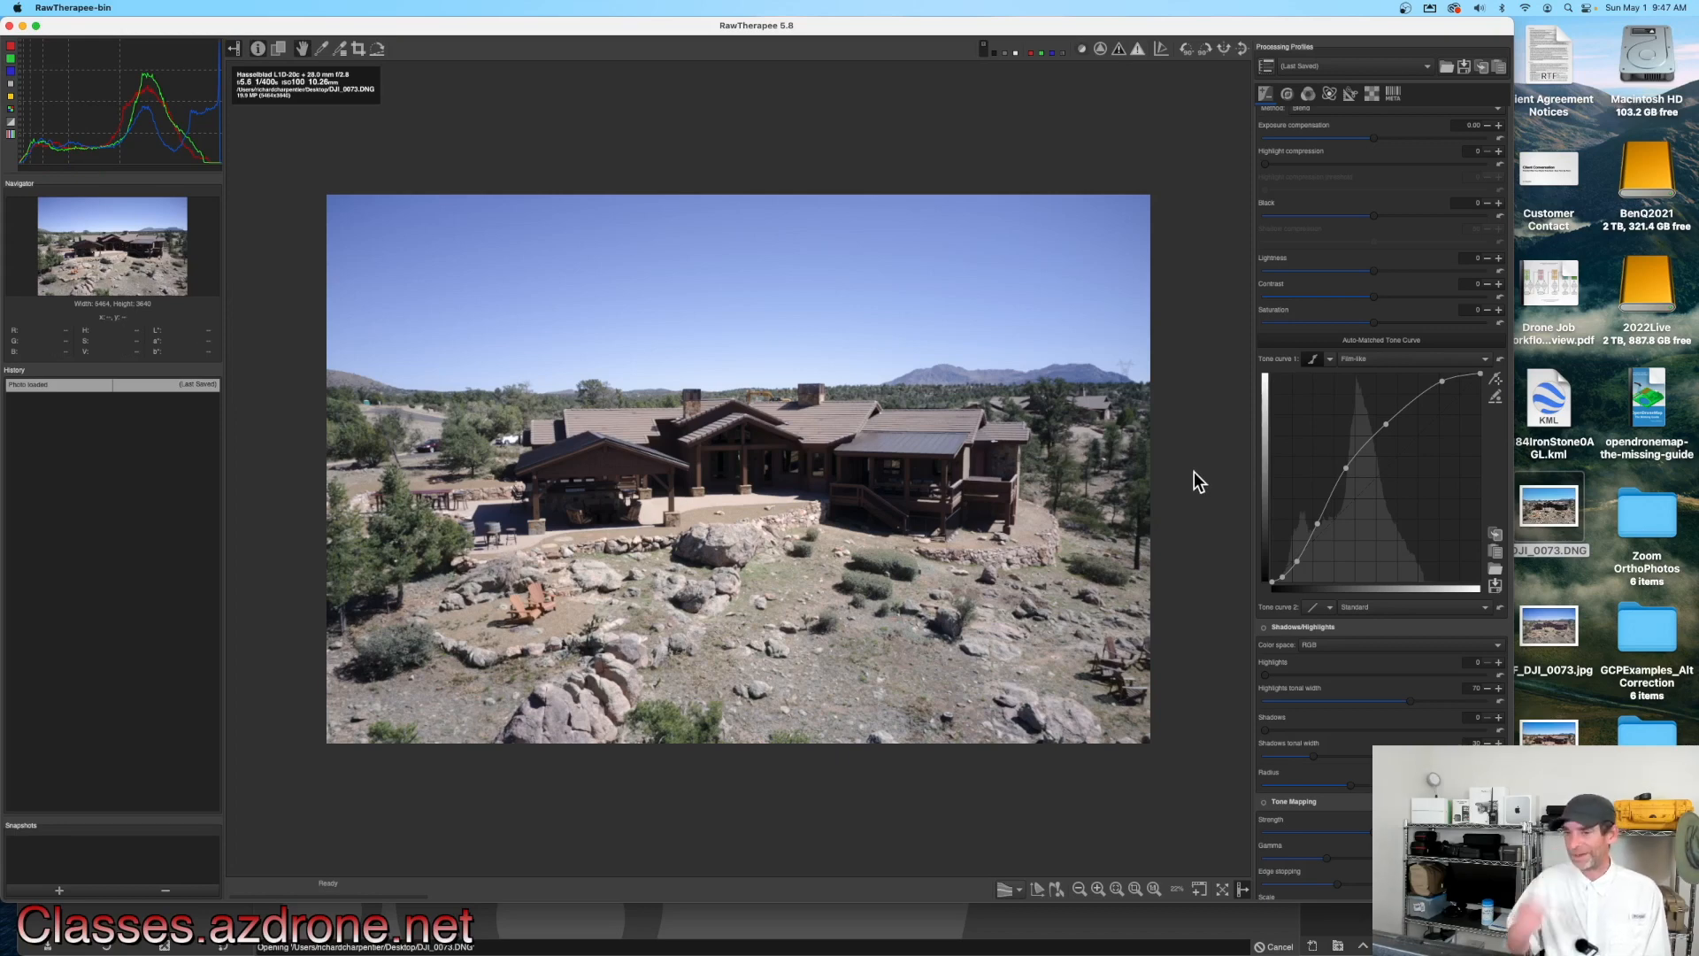
Step: Enable the Shadows/Highlights module and raise its Highlights slider
{"action": "scroll", "coordinate": [1441, 274], "scroll_direction": "up", "scroll_amount": 3}
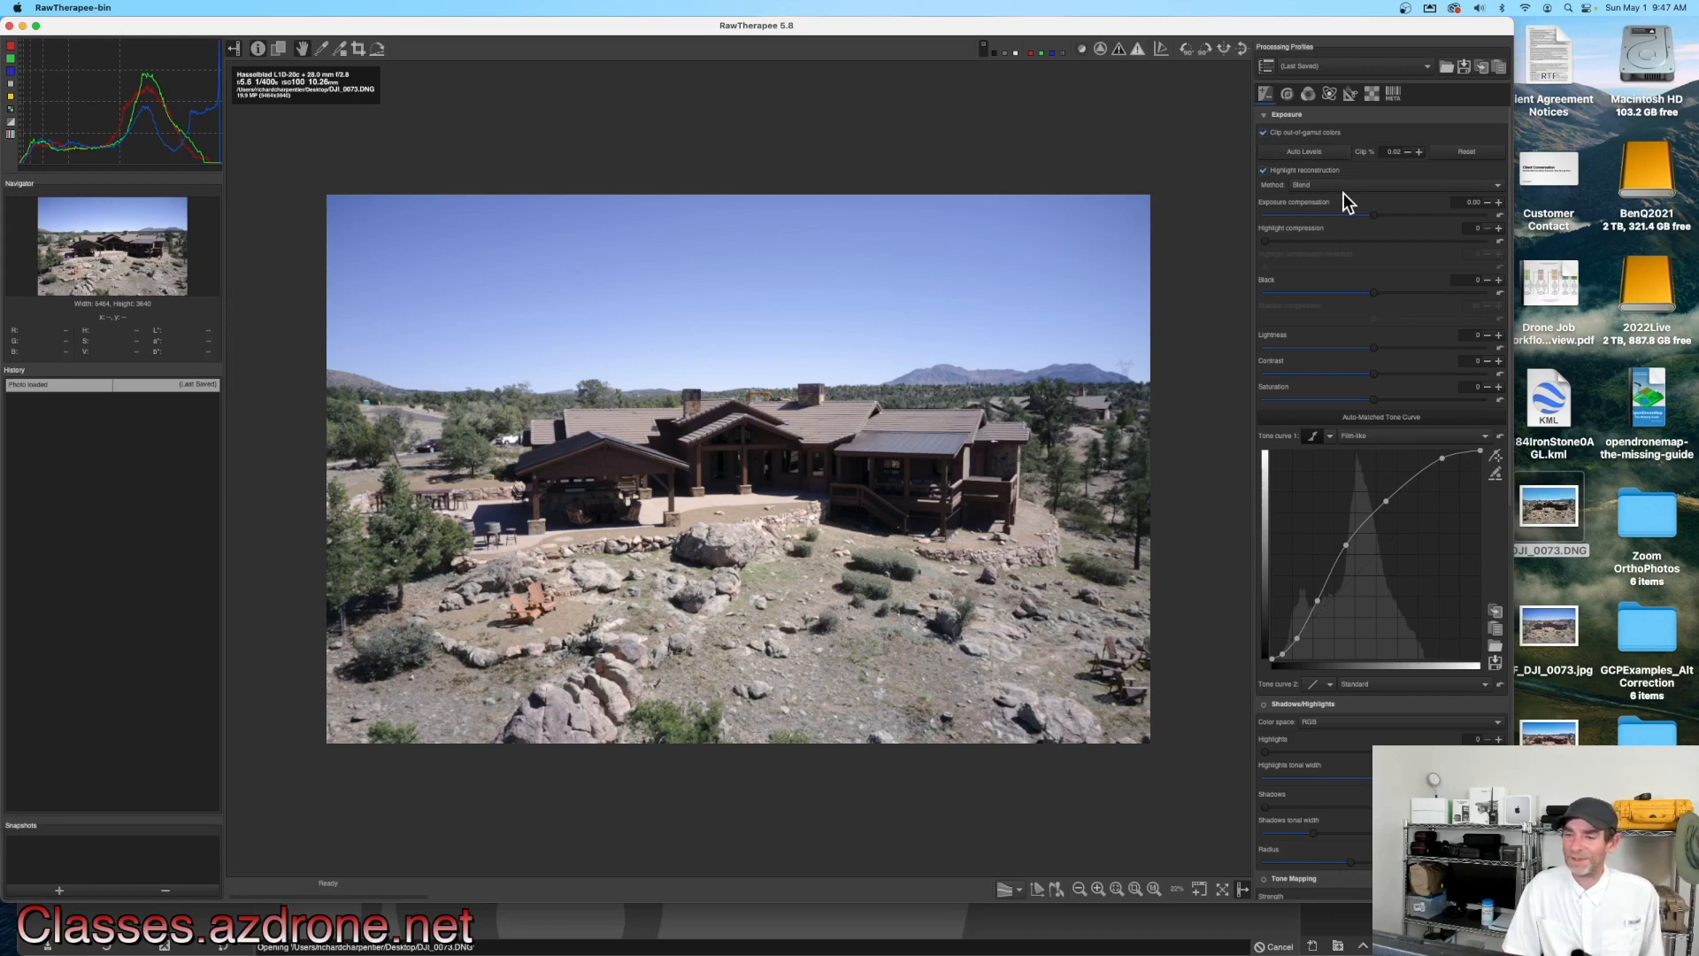
{"action": "scroll", "coordinate": [1304, 196], "scroll_direction": "down", "scroll_amount": 5}
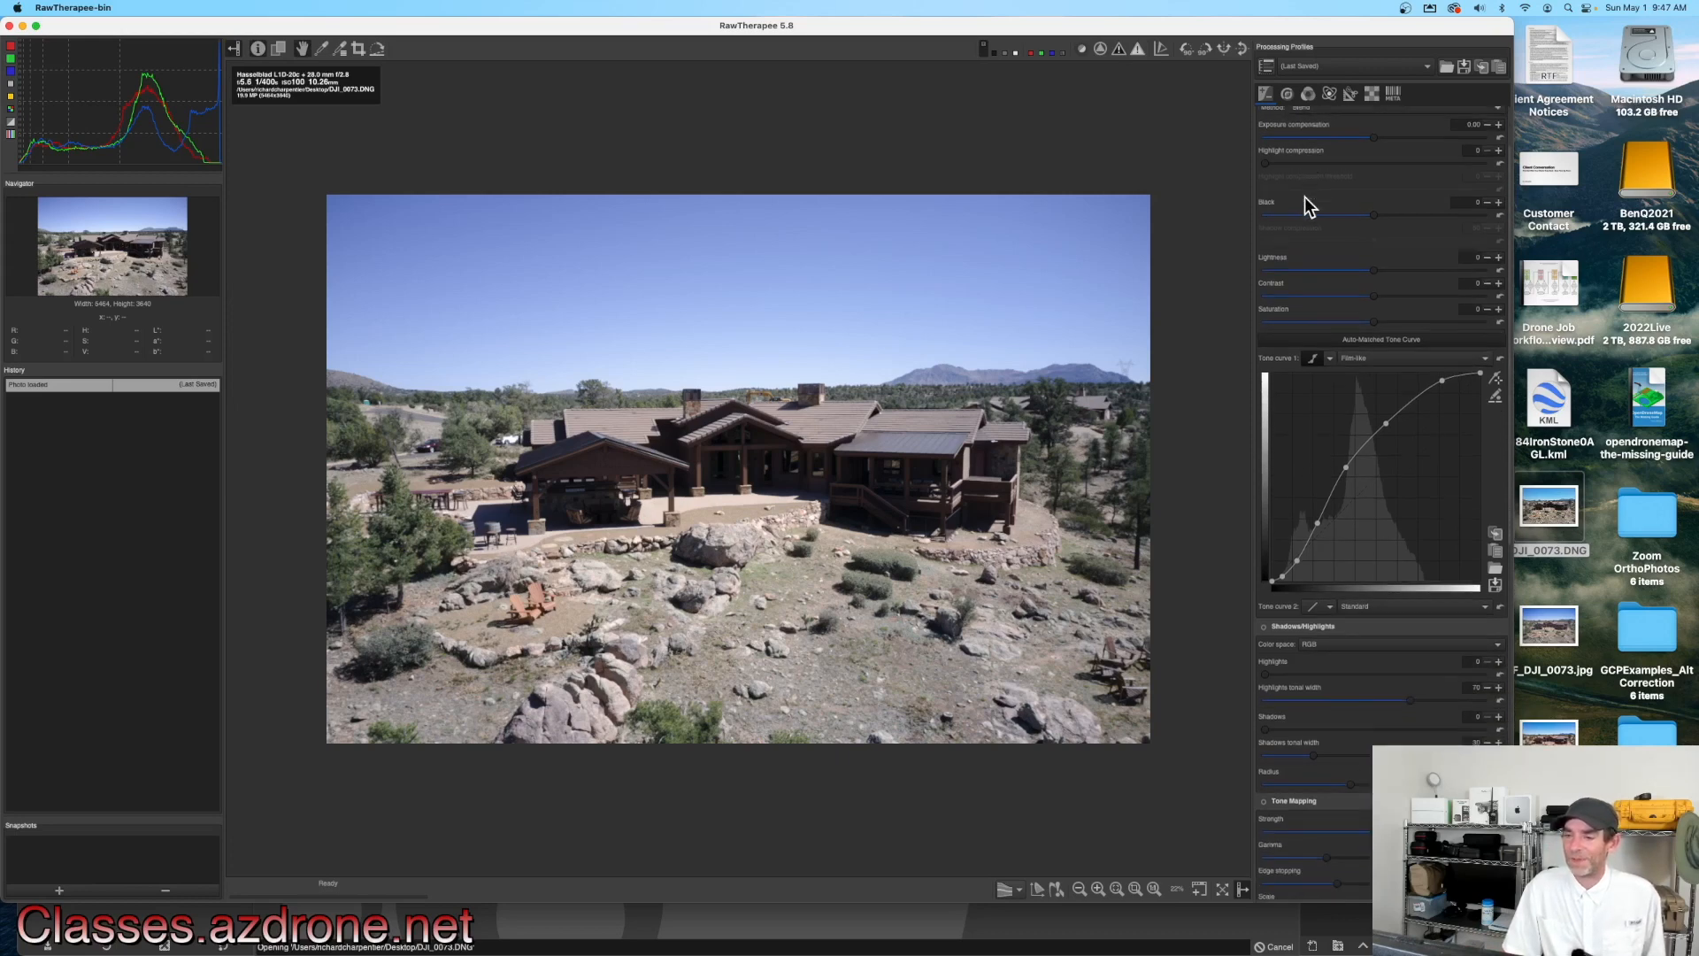
{"action": "scroll", "coordinate": [1304, 196], "scroll_direction": "down", "scroll_amount": 3}
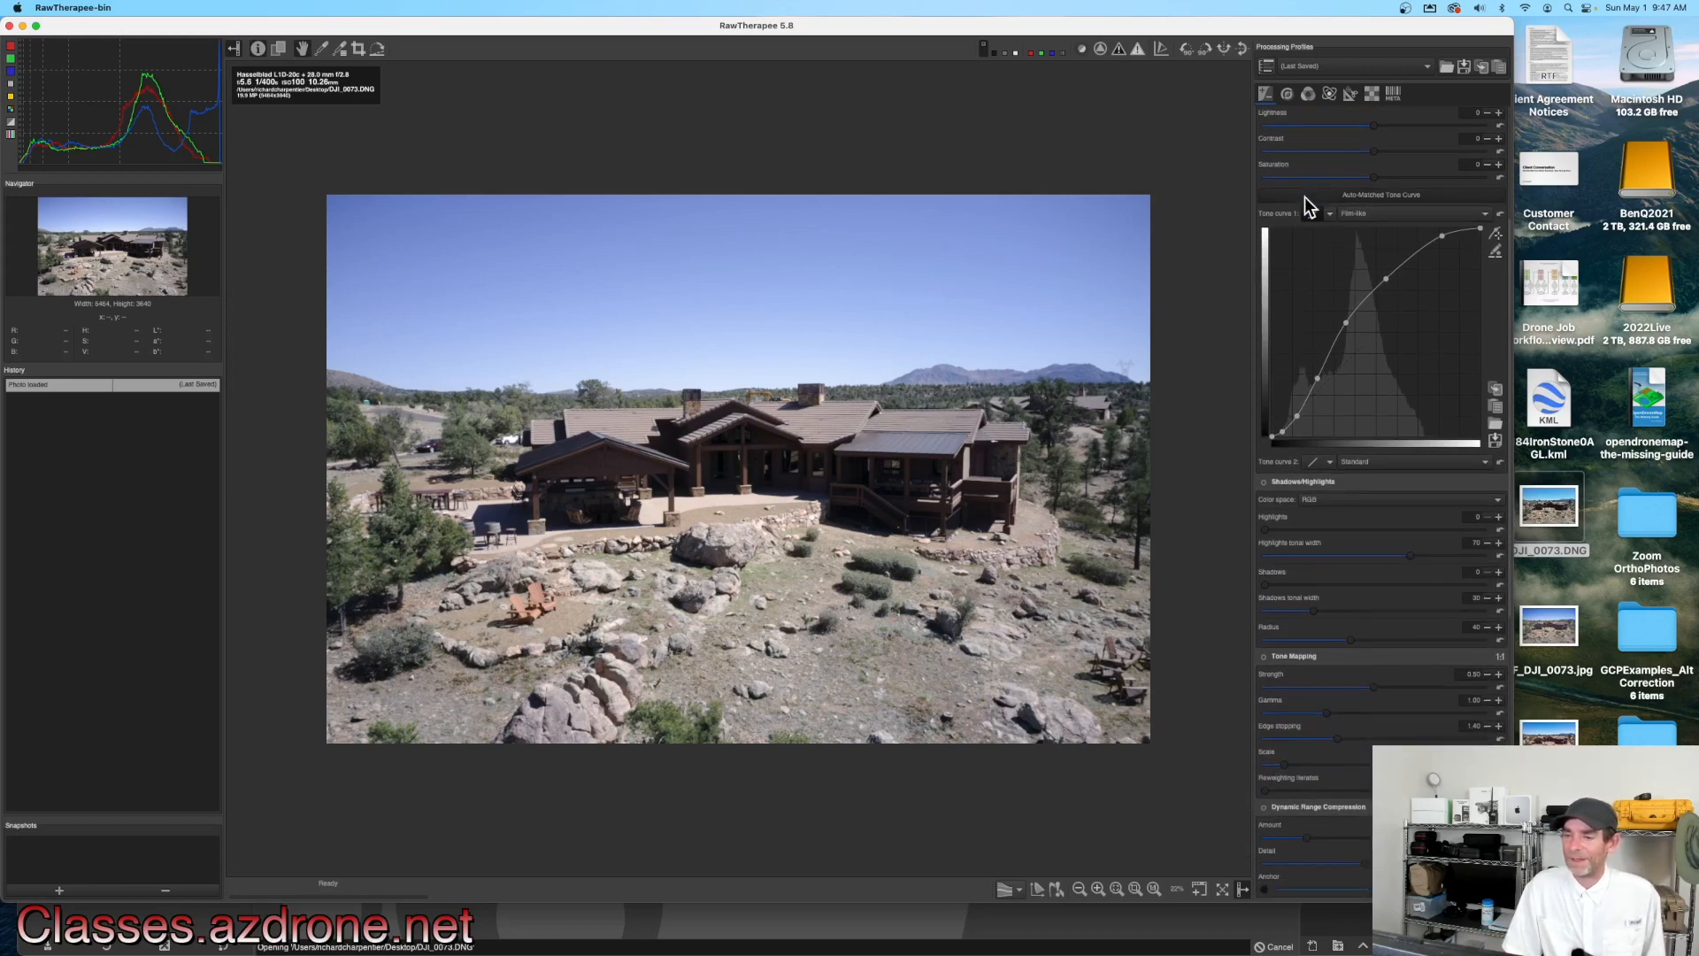
{"action": "scroll", "coordinate": [1383, 188], "scroll_direction": "down", "scroll_amount": 8}
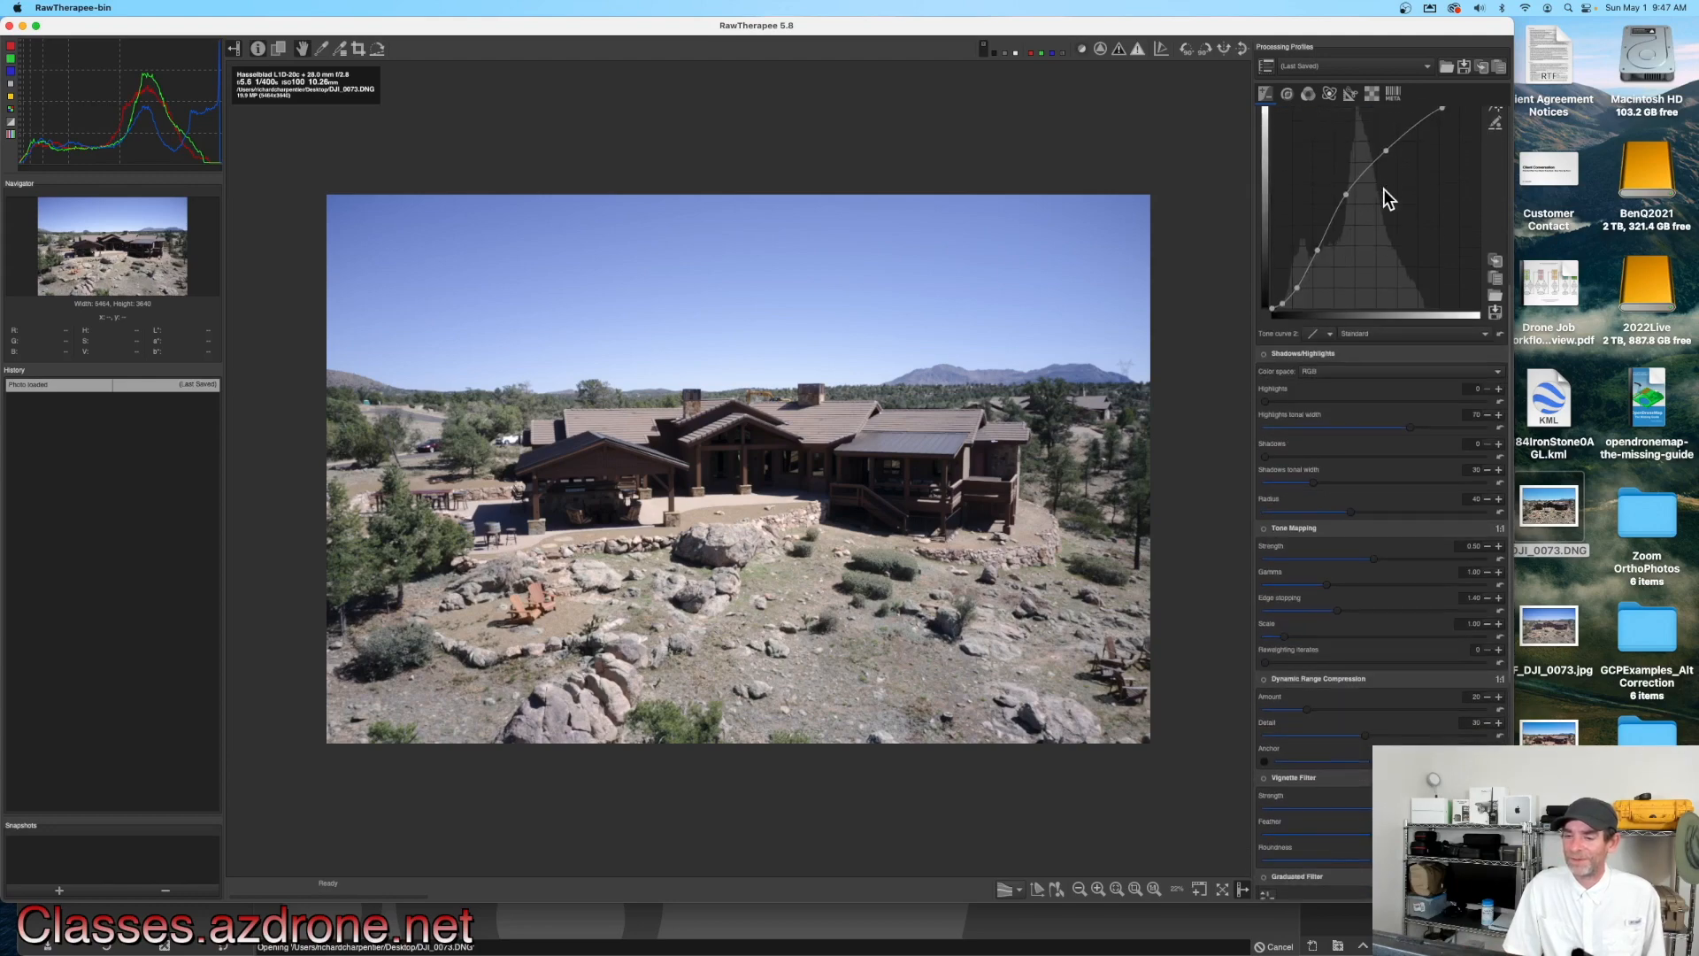
{"action": "scroll", "coordinate": [1383, 189], "scroll_direction": "down", "scroll_amount": 2}
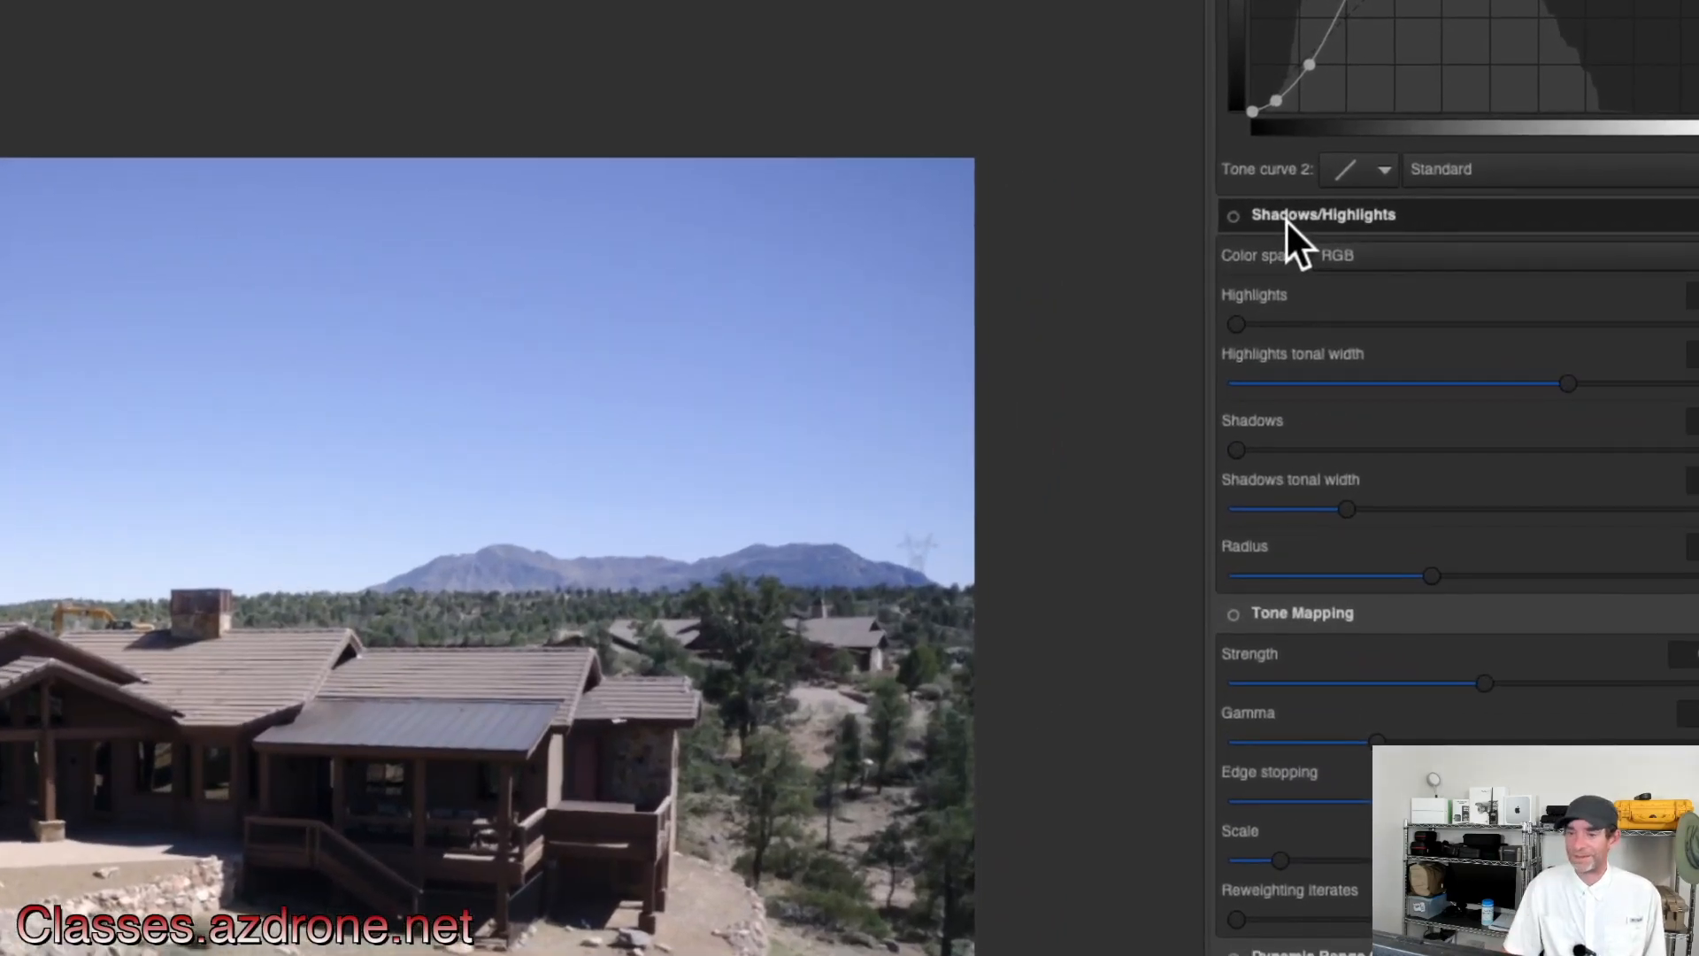
{"action": "left_click", "coordinate": [1234, 217]}
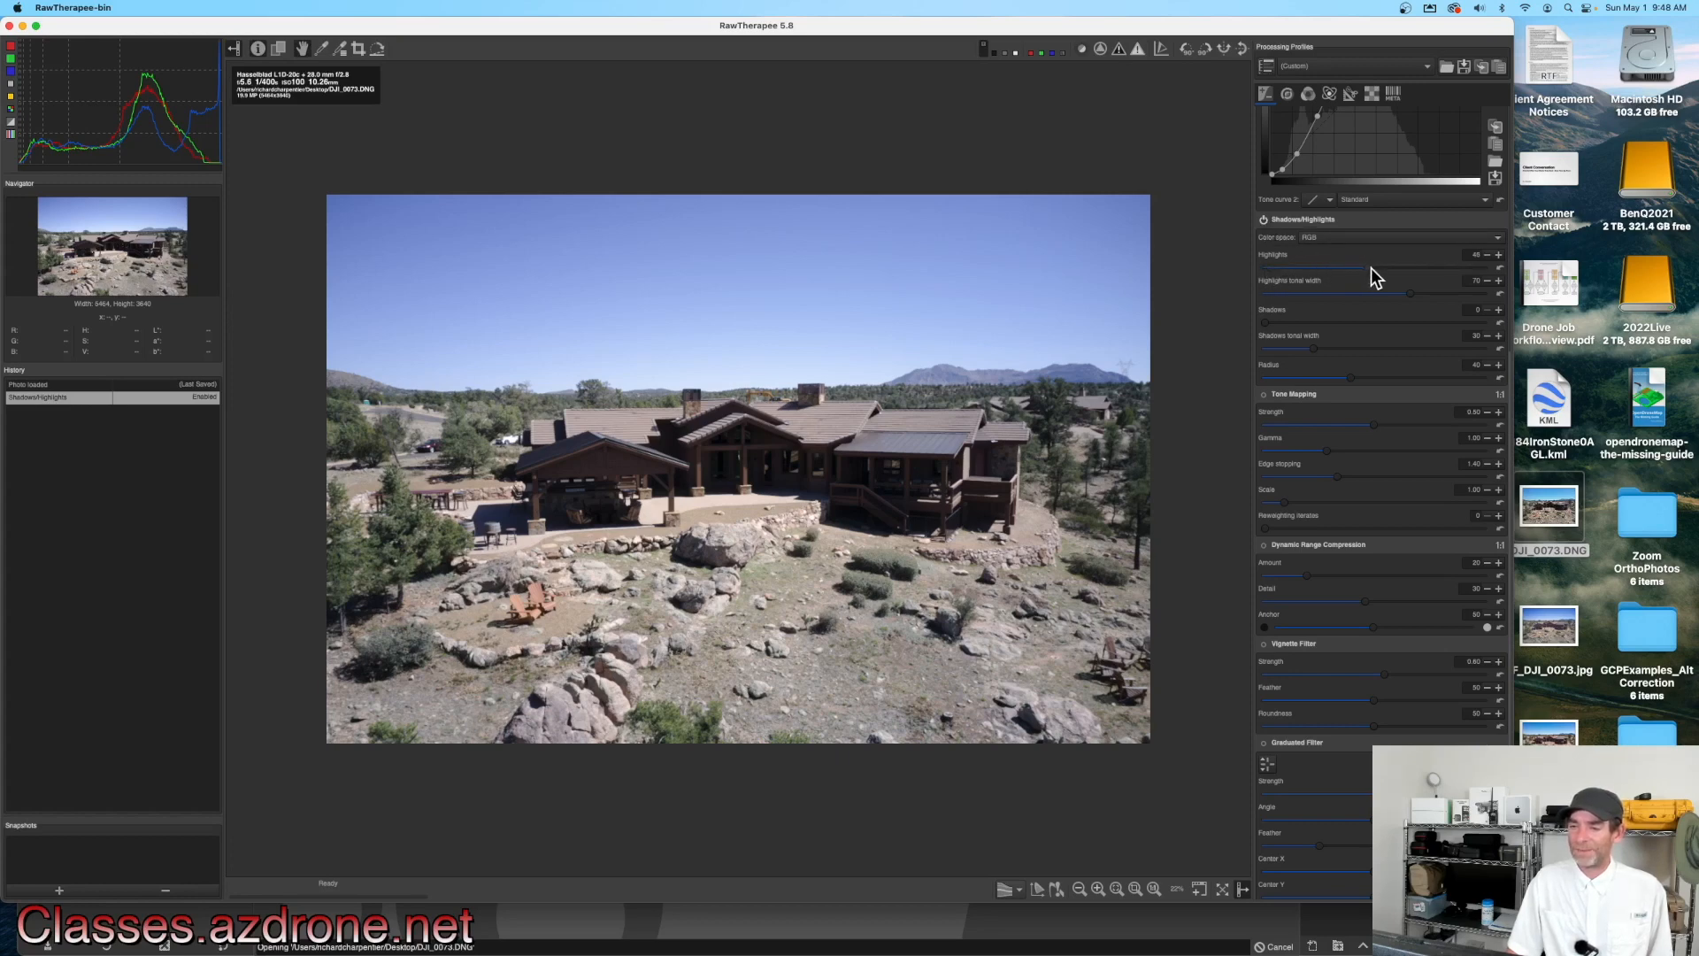
{"action": "left_click_drag", "start_coordinate": [1372, 267], "coordinate": [1381, 267]}
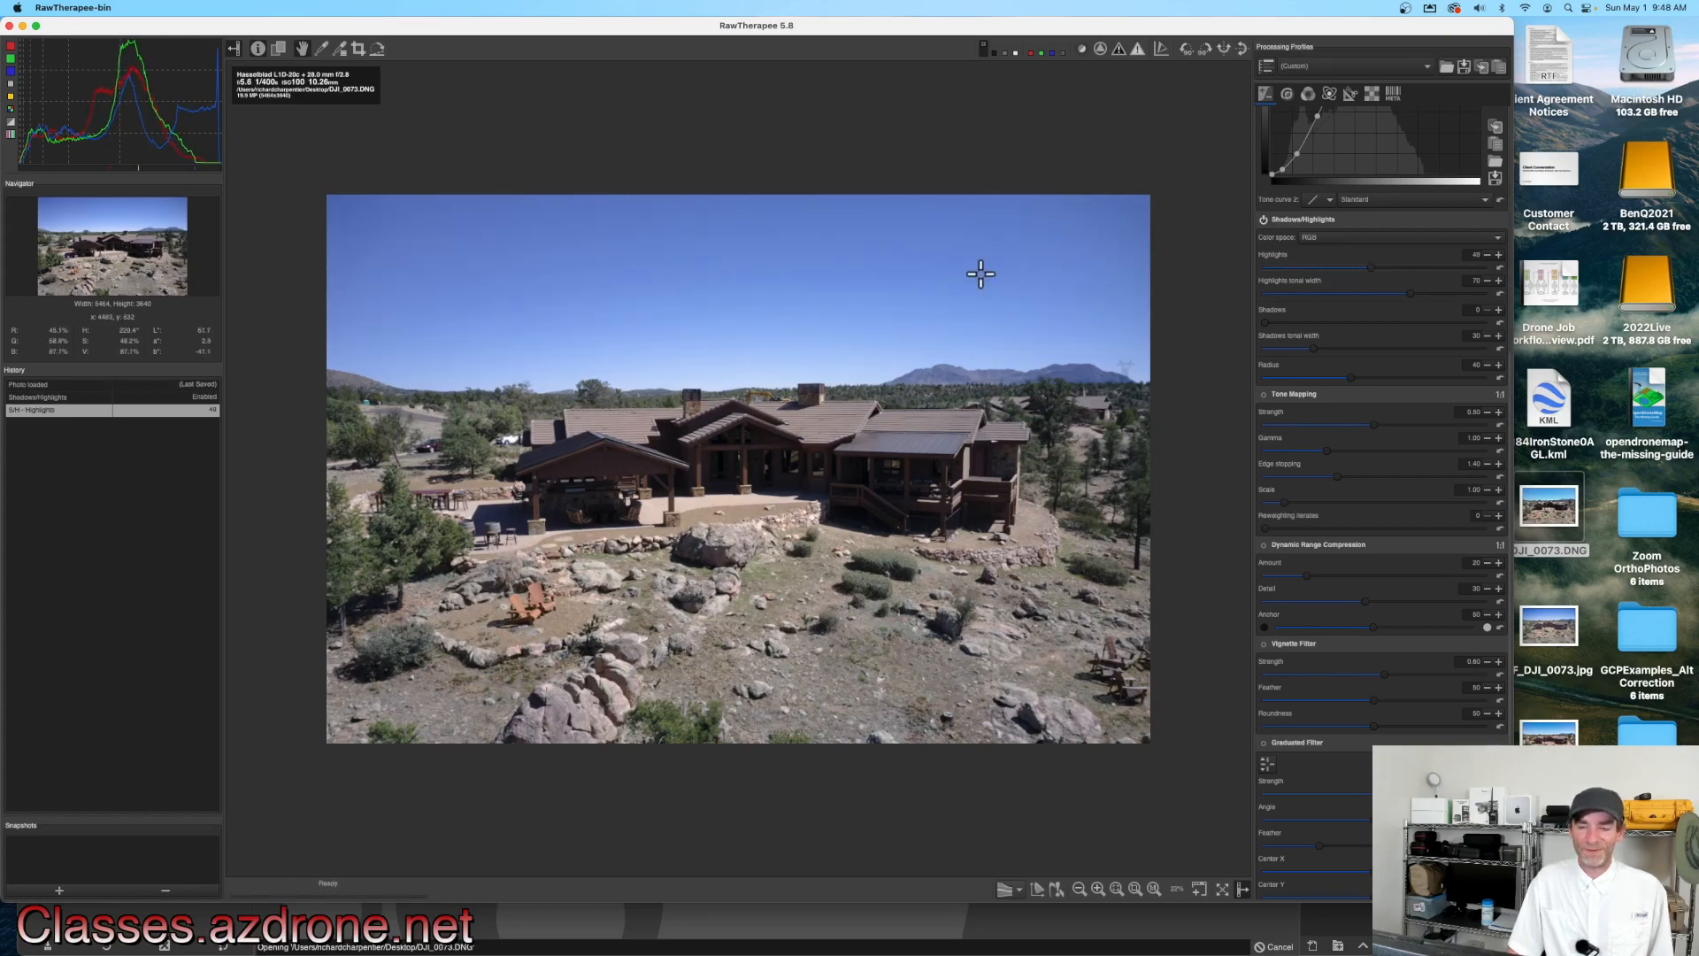
Step: Toggle Shadows/Highlights off and on to compare, and raise its Shadows slider
{"action": "left_click", "coordinate": [1264, 220]}
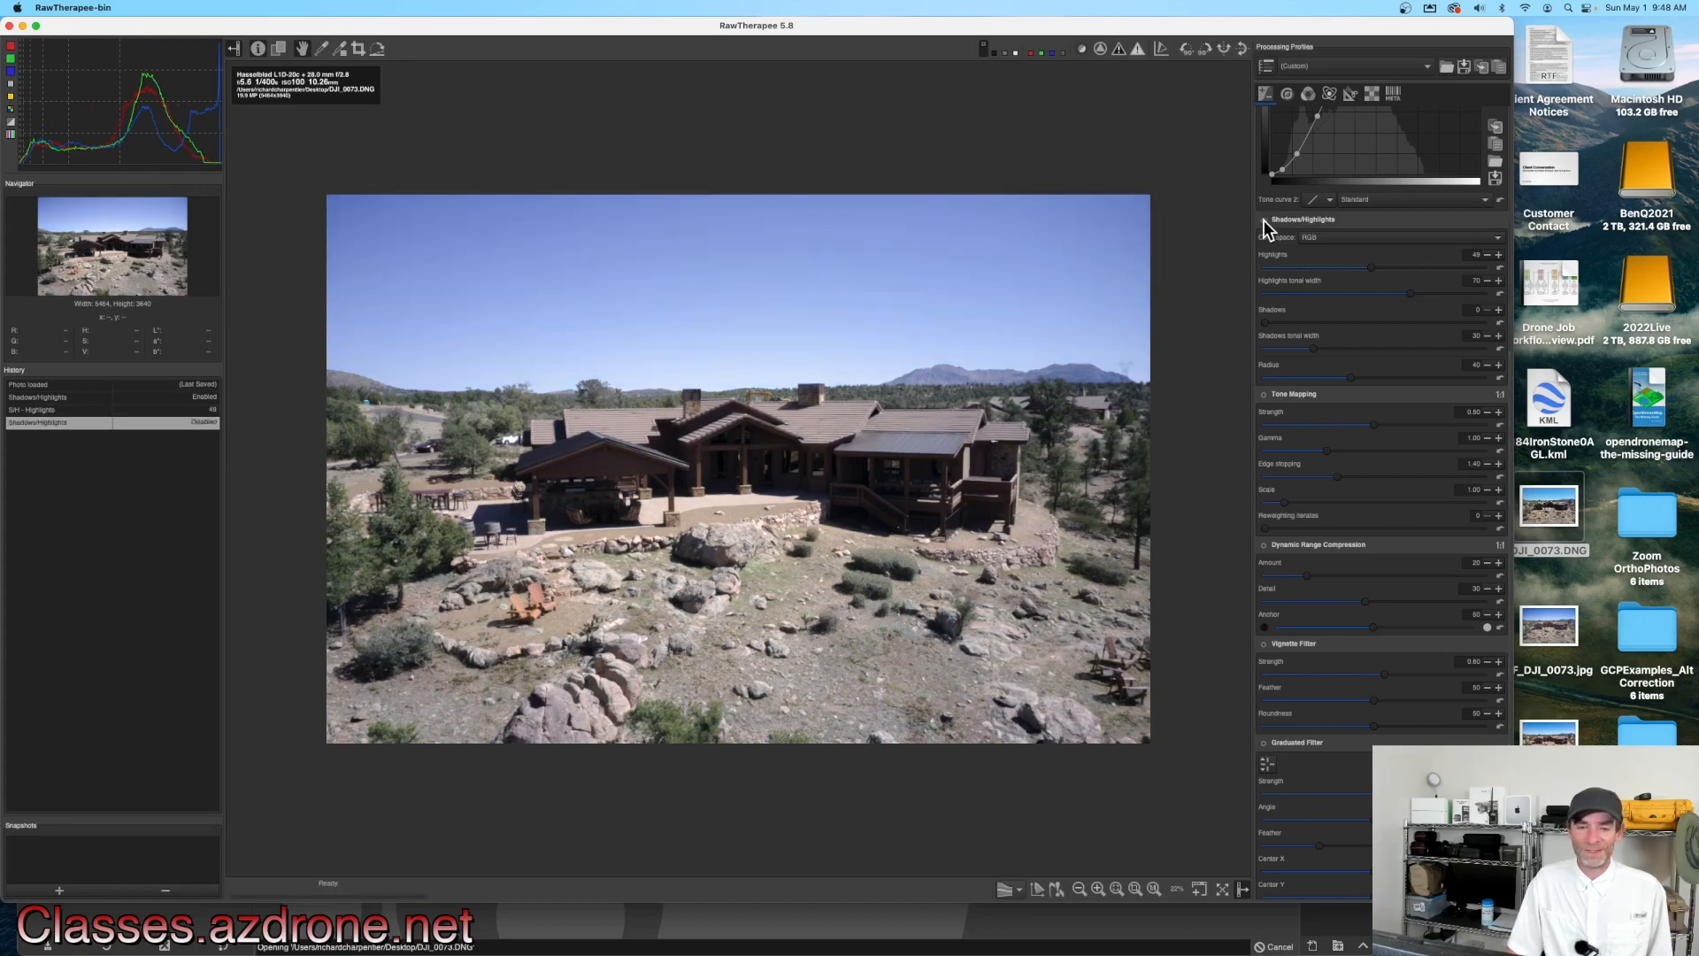
{"action": "left_click", "coordinate": [1264, 221]}
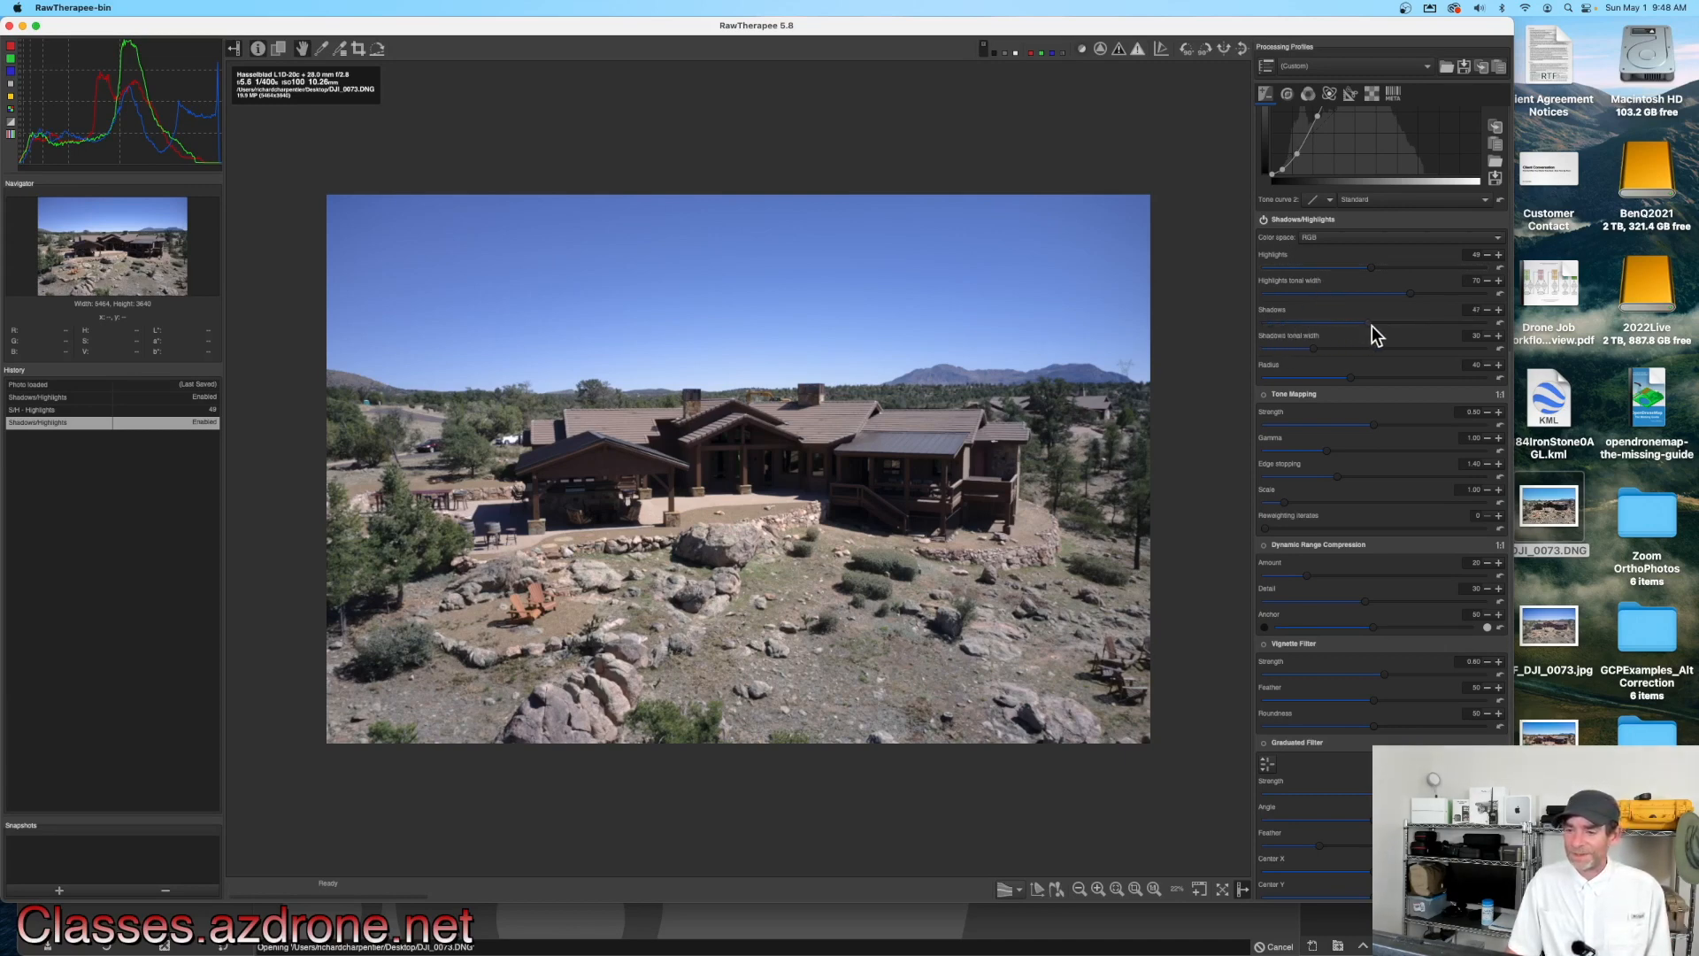
{"action": "left_click_drag", "start_coordinate": [1371, 326], "coordinate": [1380, 326]}
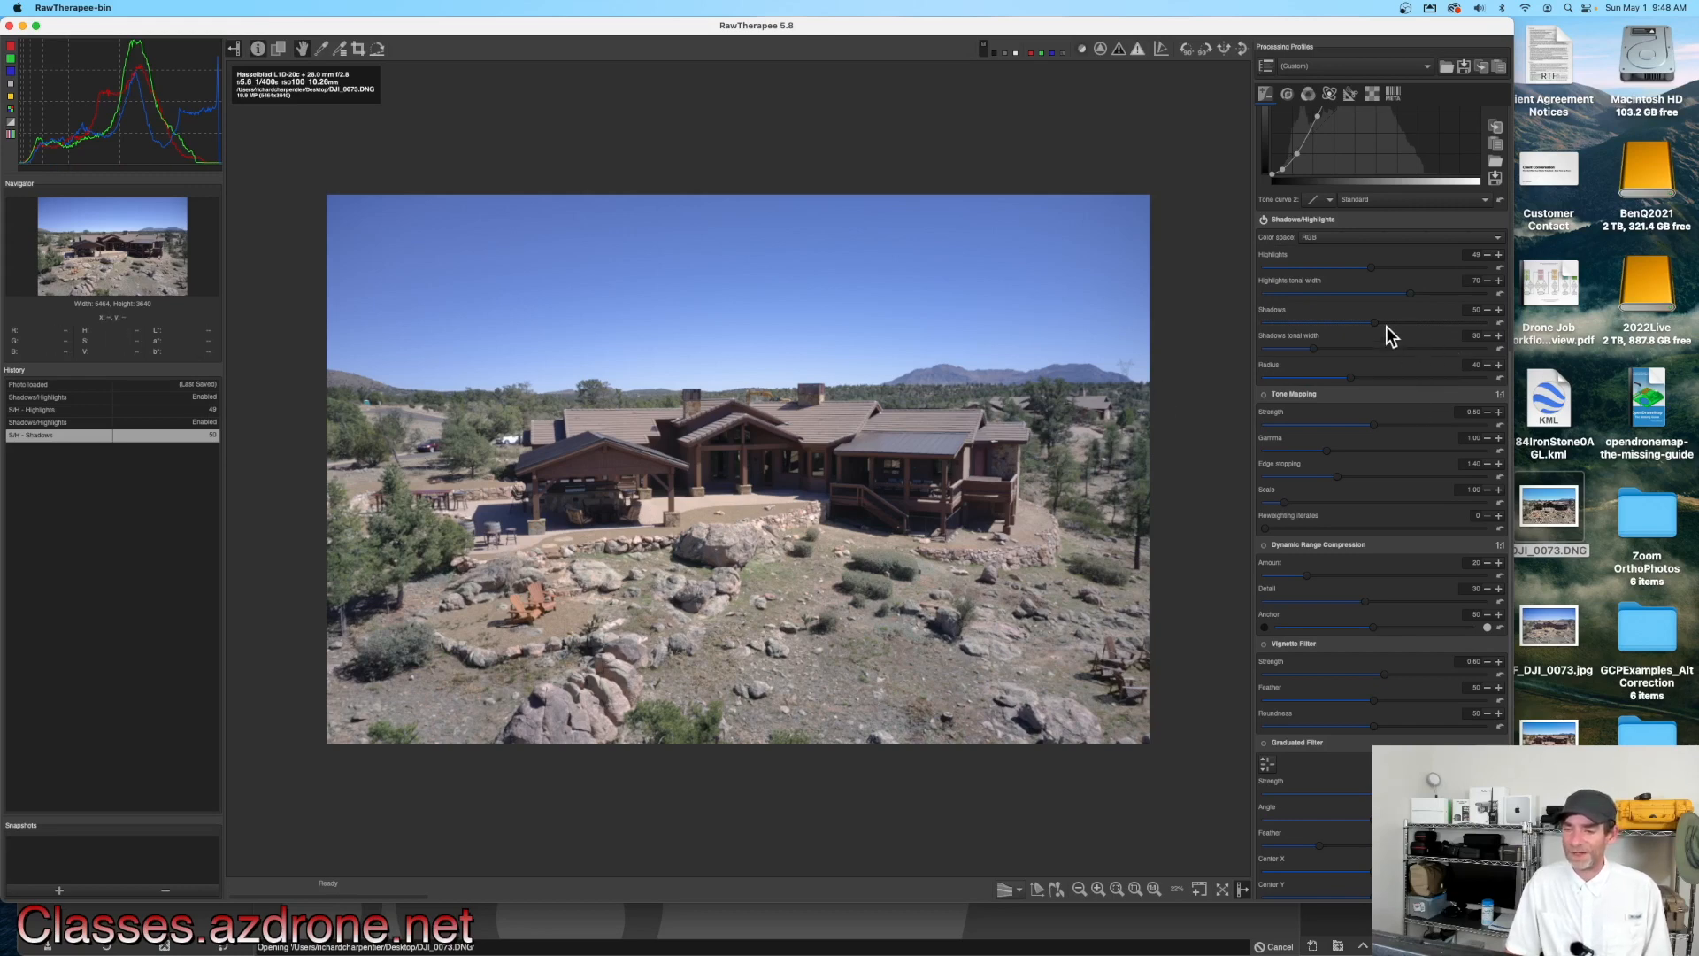
{"action": "left_click_drag", "start_coordinate": [1386, 326], "coordinate": [1413, 322]}
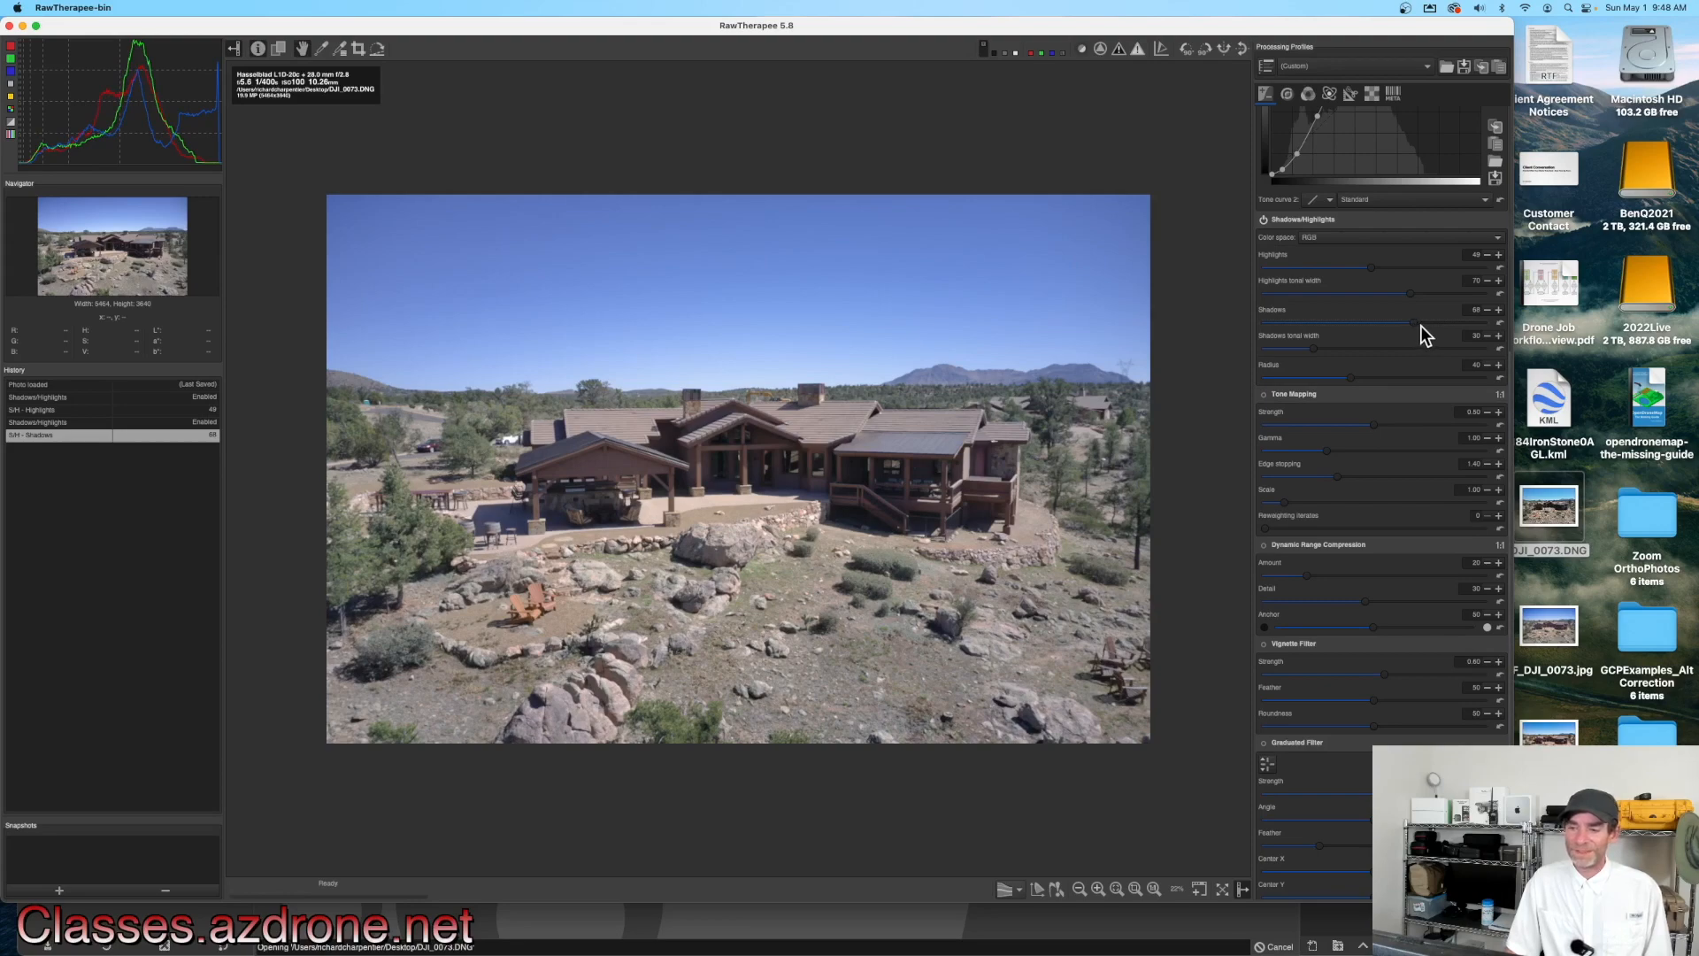
{"action": "left_click_drag", "start_coordinate": [1429, 323], "coordinate": [1435, 325]}
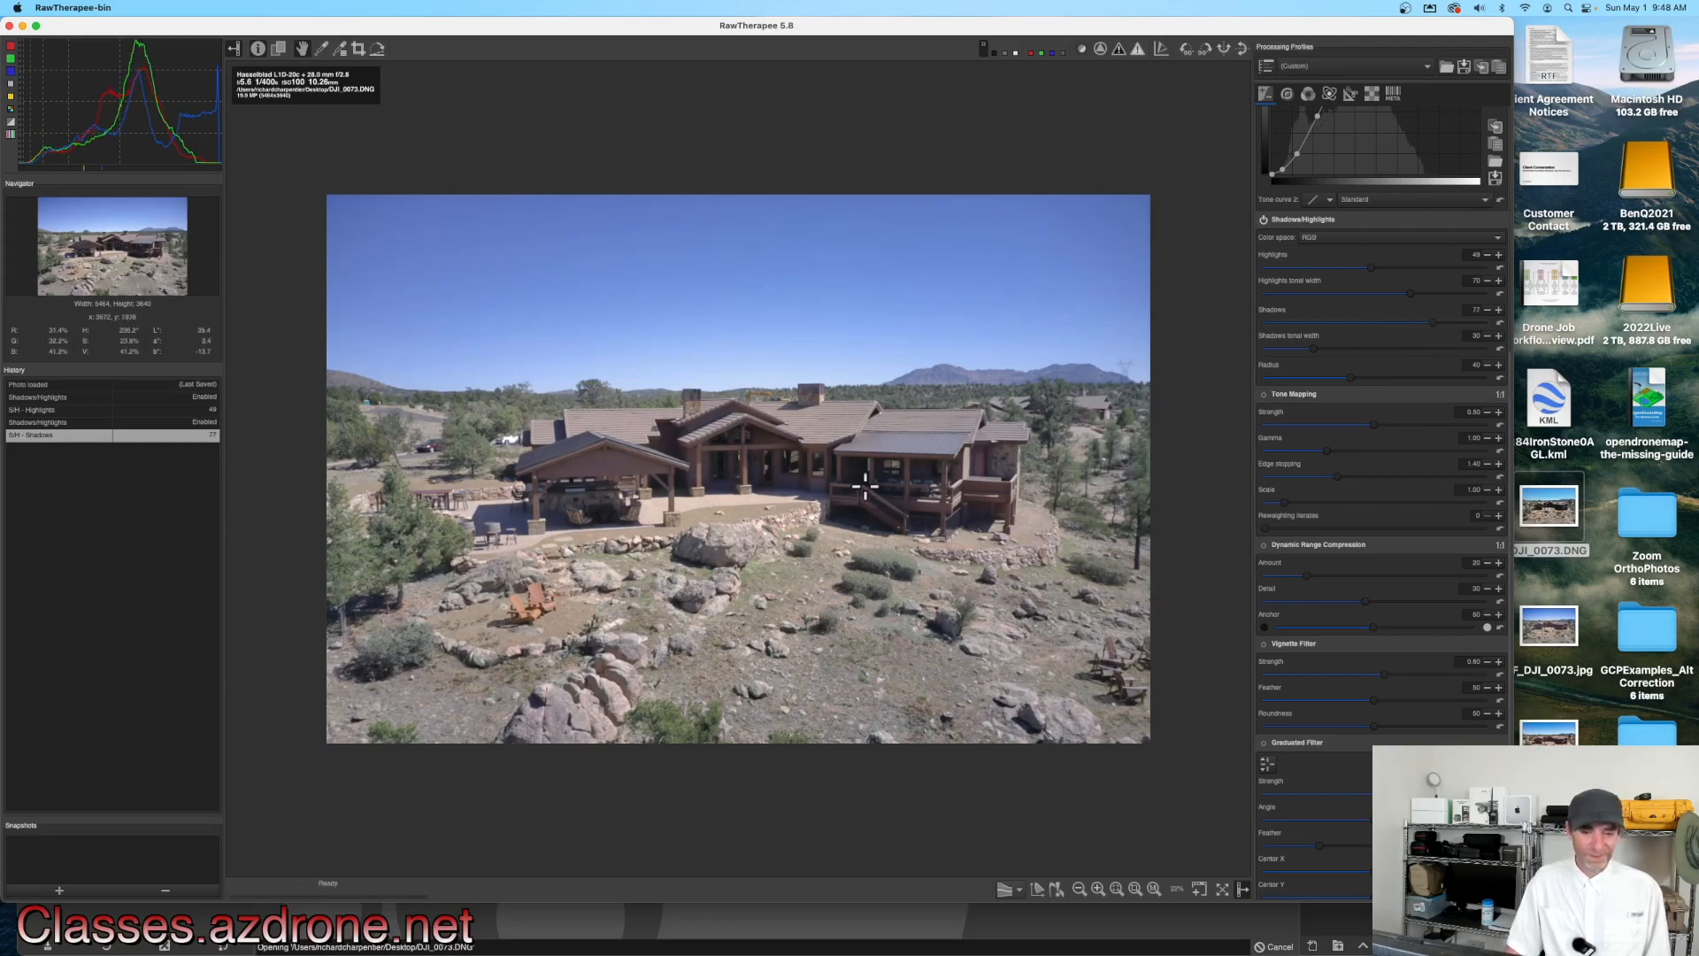
Step: Zoom into the house and compare the image with Shadows/Highlights toggled off and on
{"action": "key", "text": "z"}
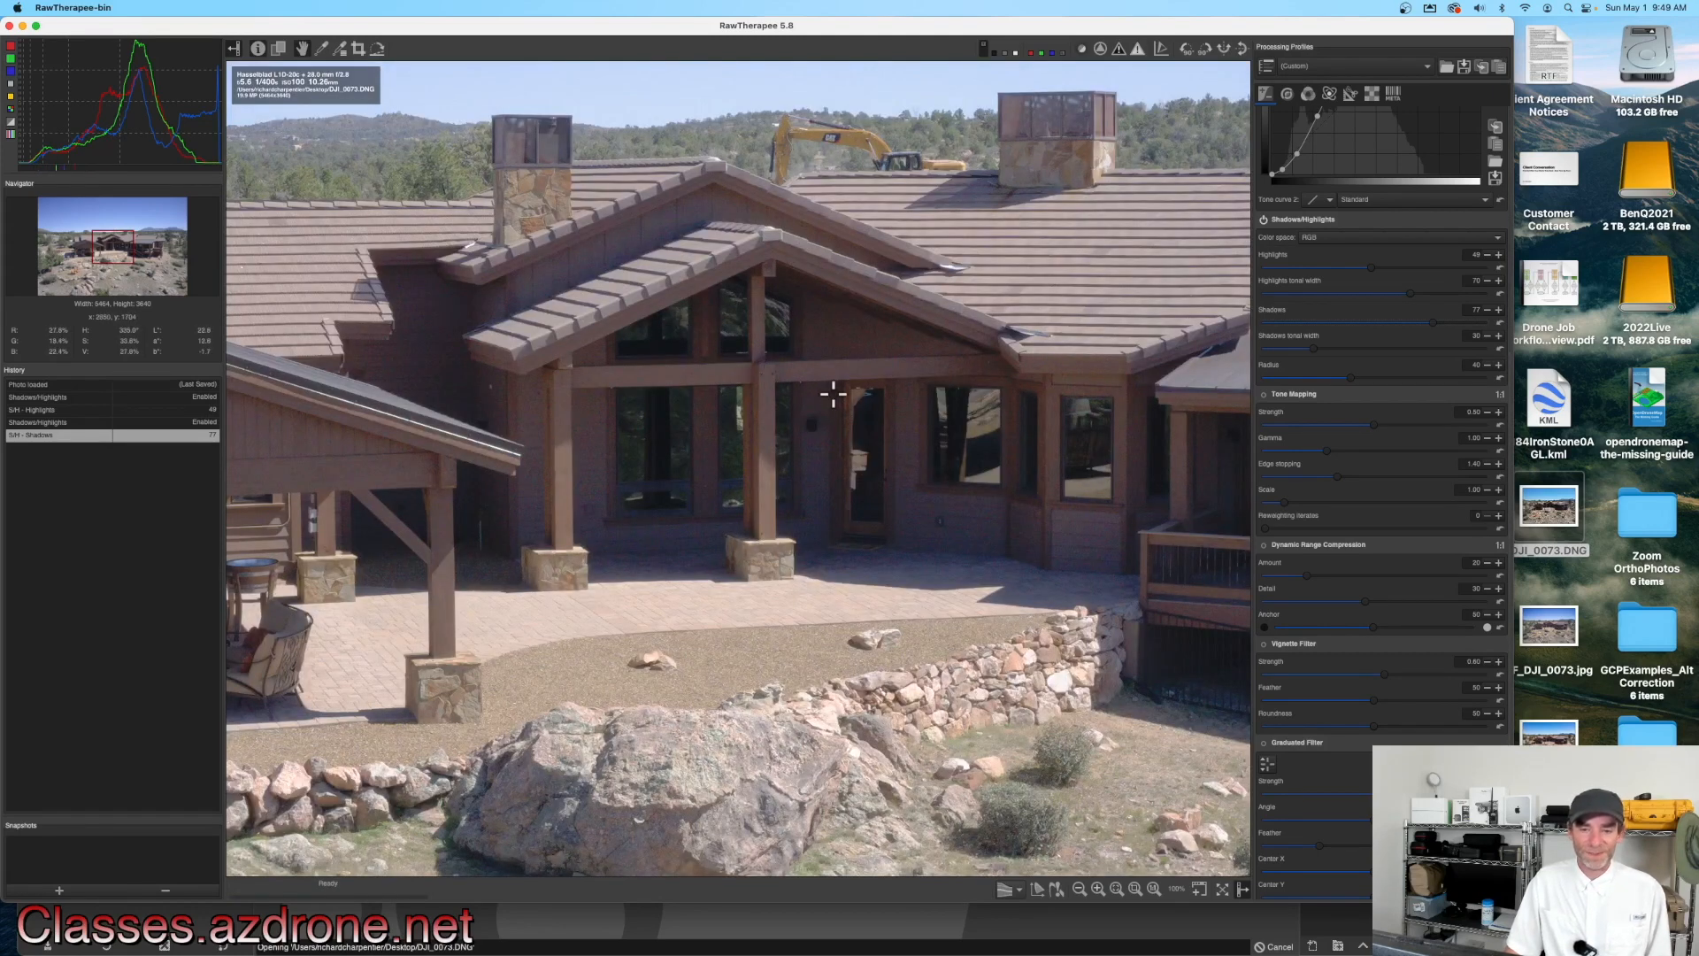
{"action": "left_click", "coordinate": [1265, 220]}
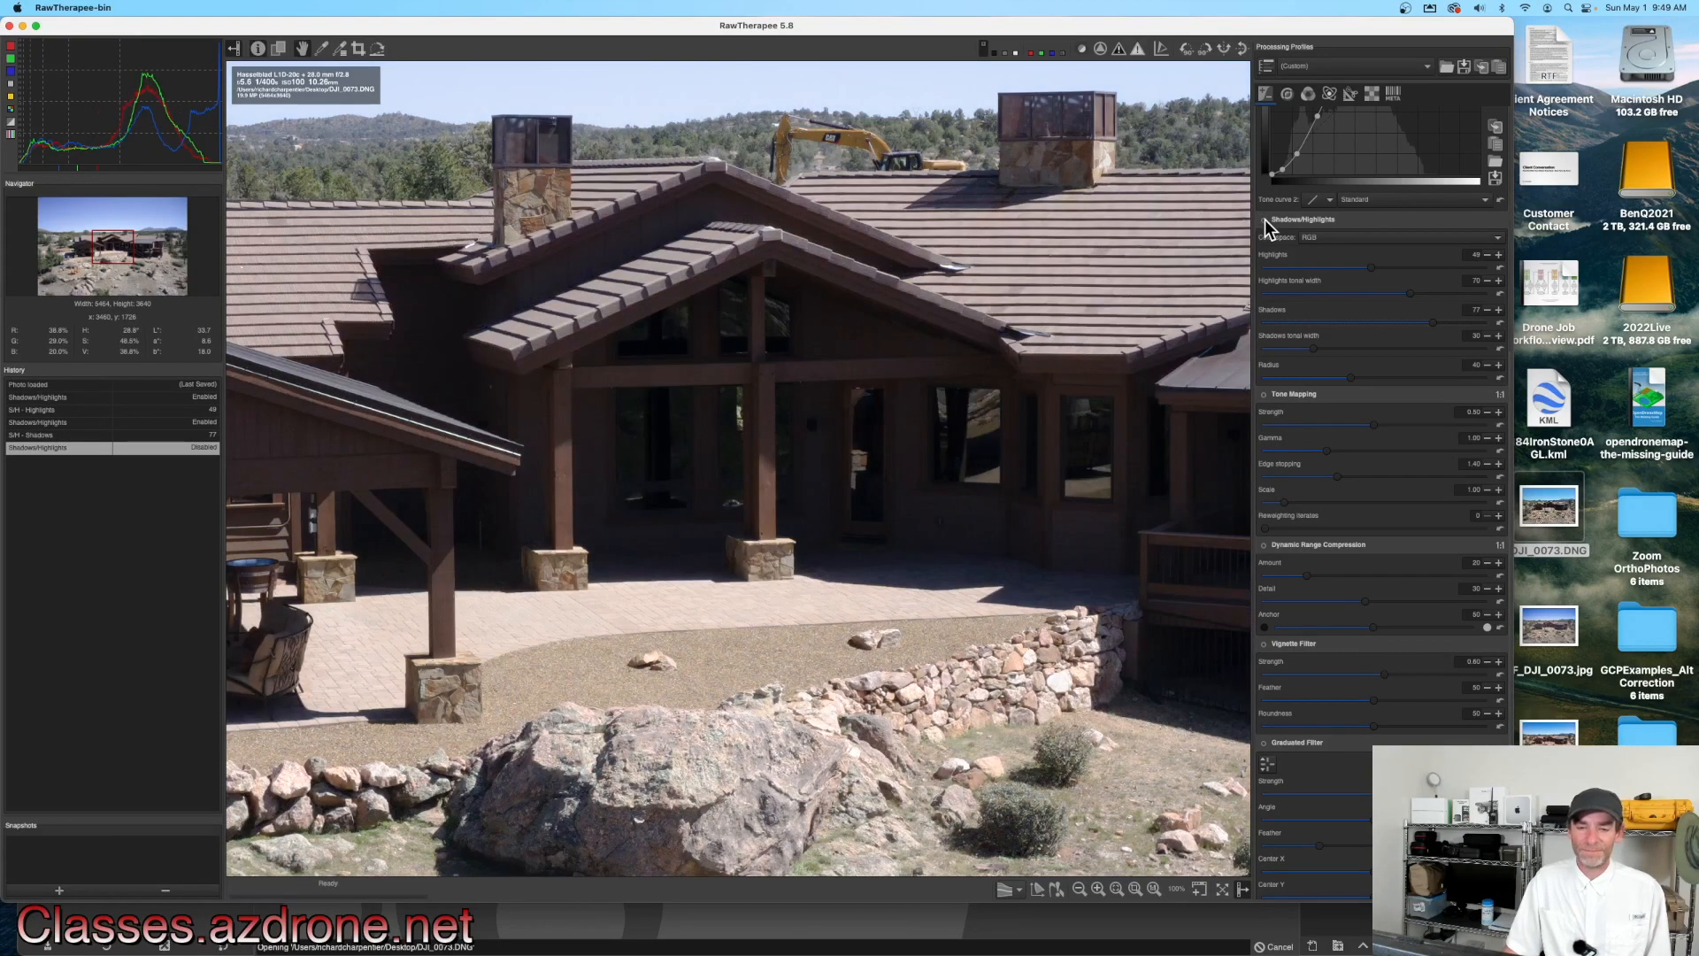
{"action": "left_click", "coordinate": [1266, 220]}
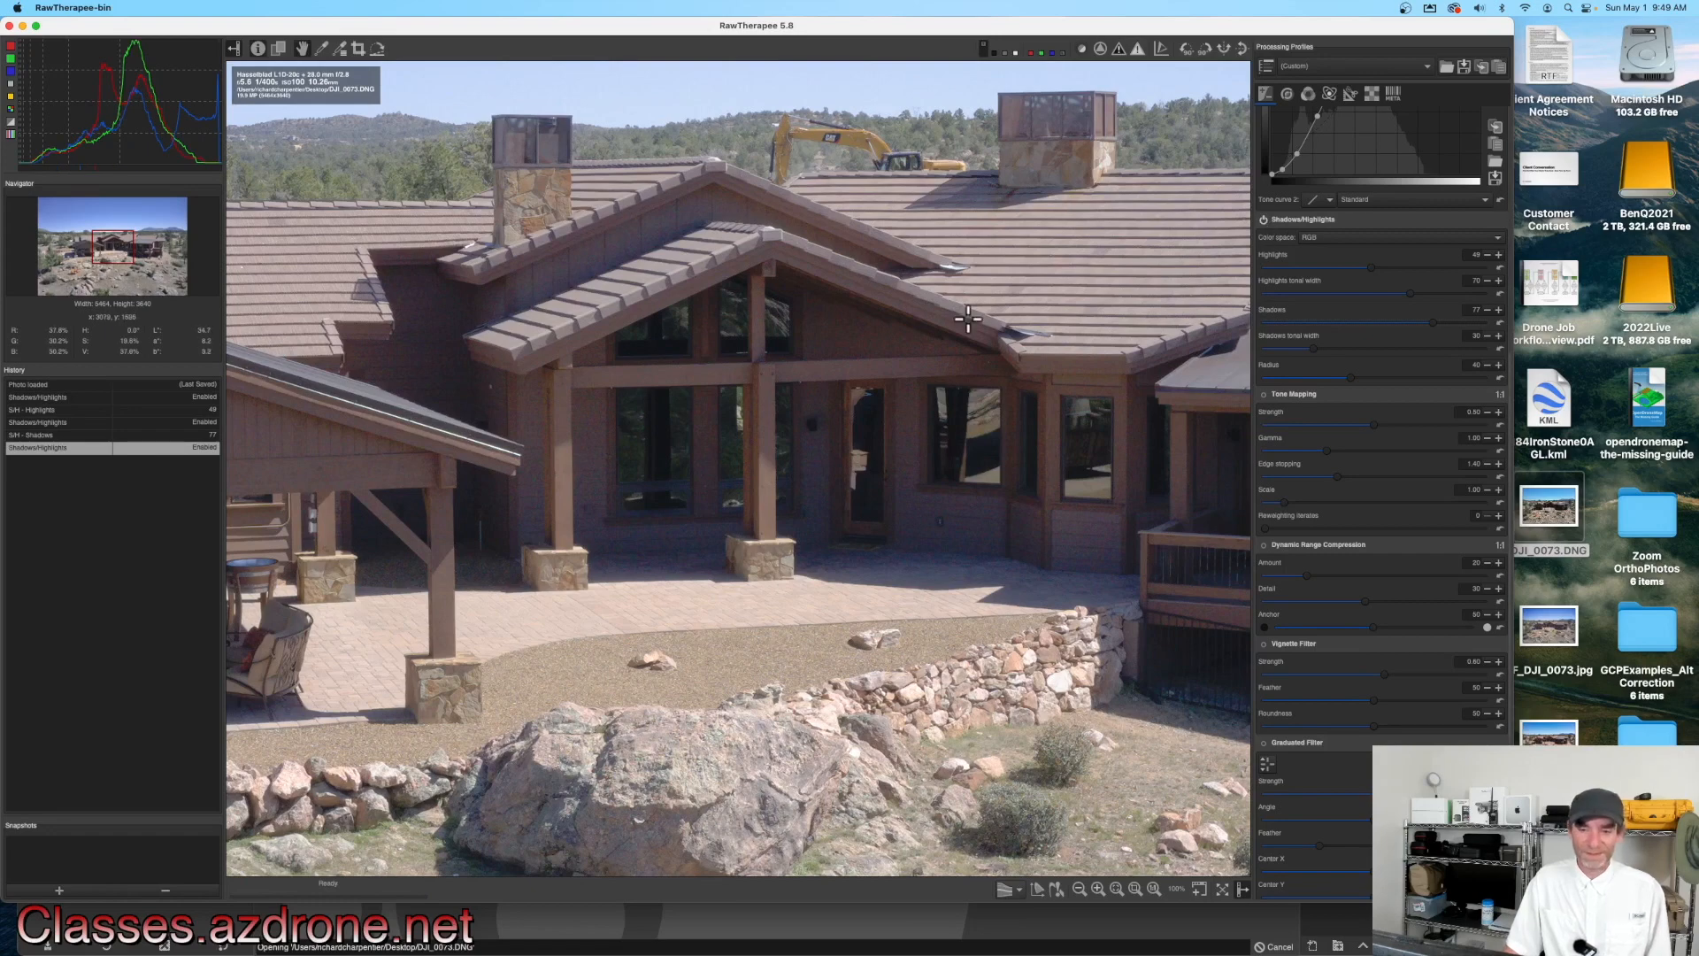
{"action": "scroll", "coordinate": [968, 318], "scroll_direction": "down", "scroll_amount": 5}
{"action": "scroll", "coordinate": [968, 318], "scroll_direction": "up", "scroll_amount": 2}
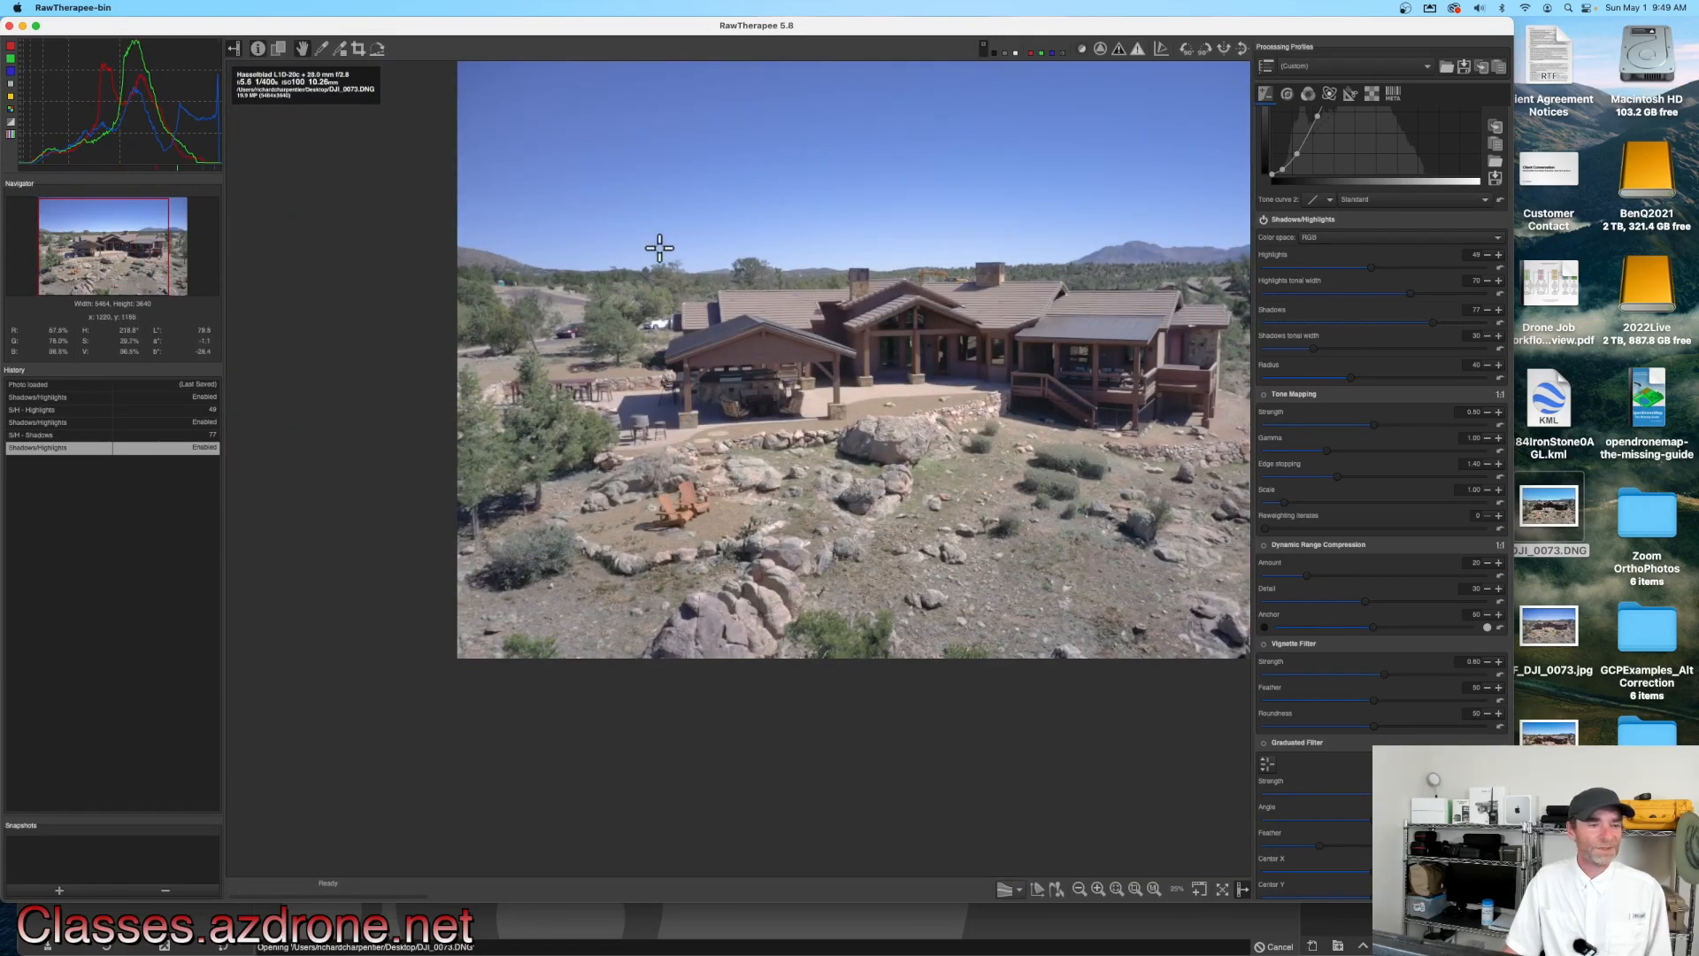
{"action": "left_click_drag", "start_coordinate": [876, 350], "coordinate": [776, 414]}
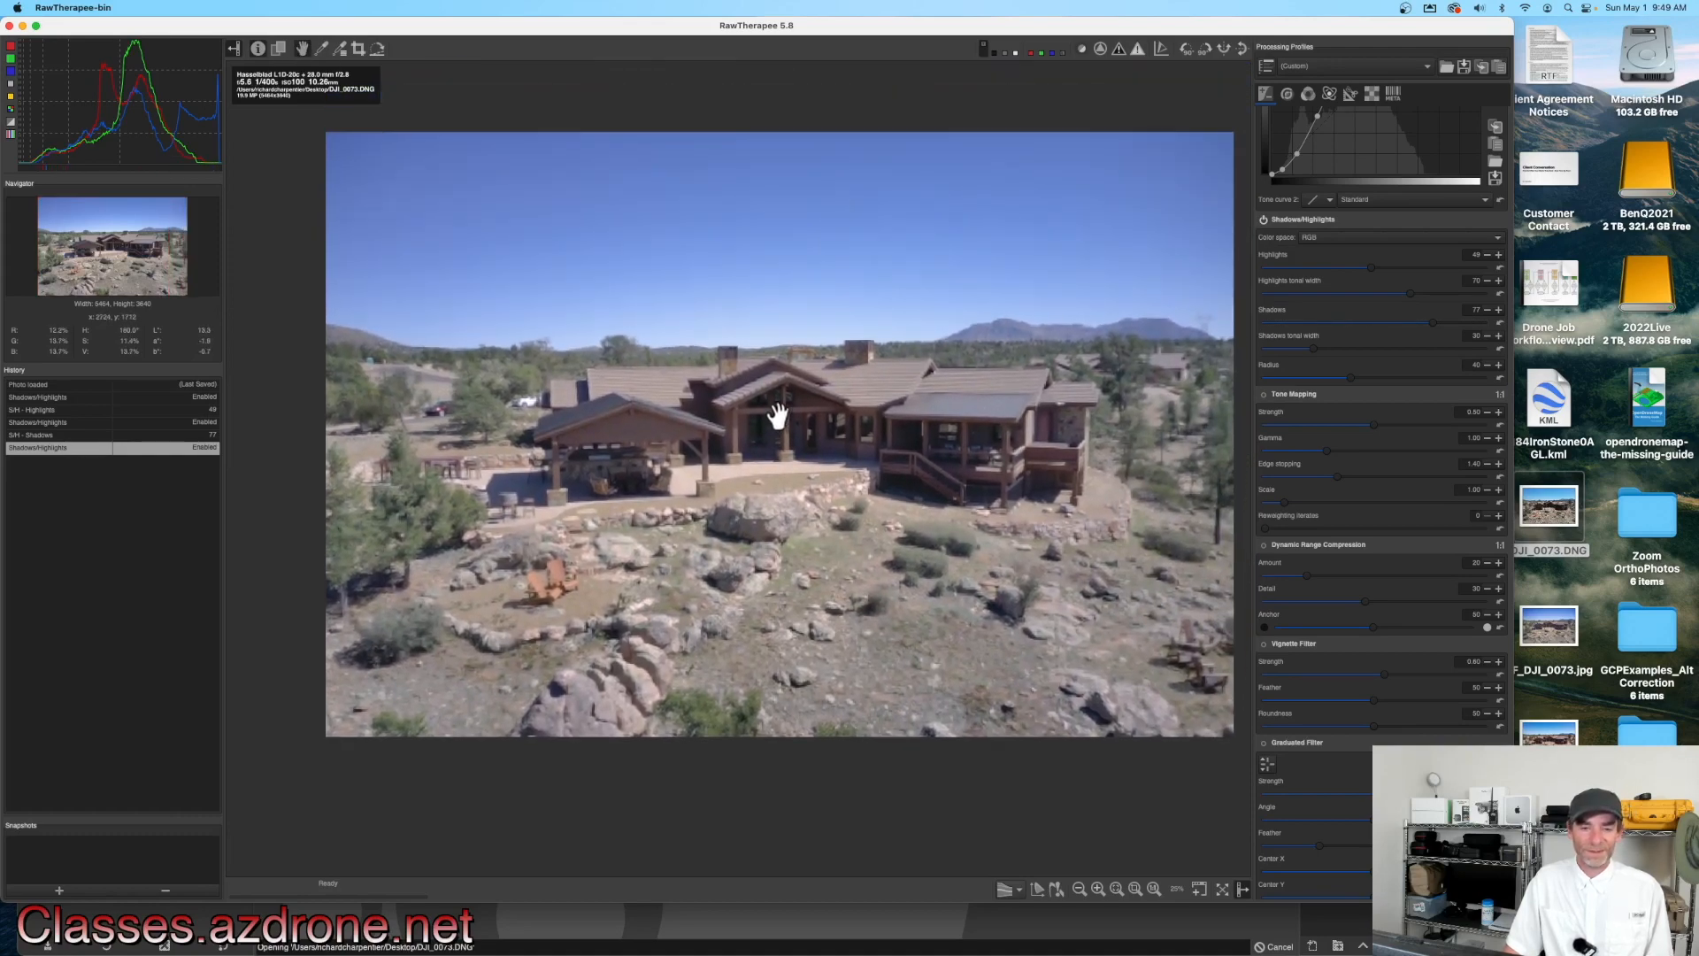
{"action": "scroll", "coordinate": [787, 416], "scroll_direction": "up", "scroll_amount": 1}
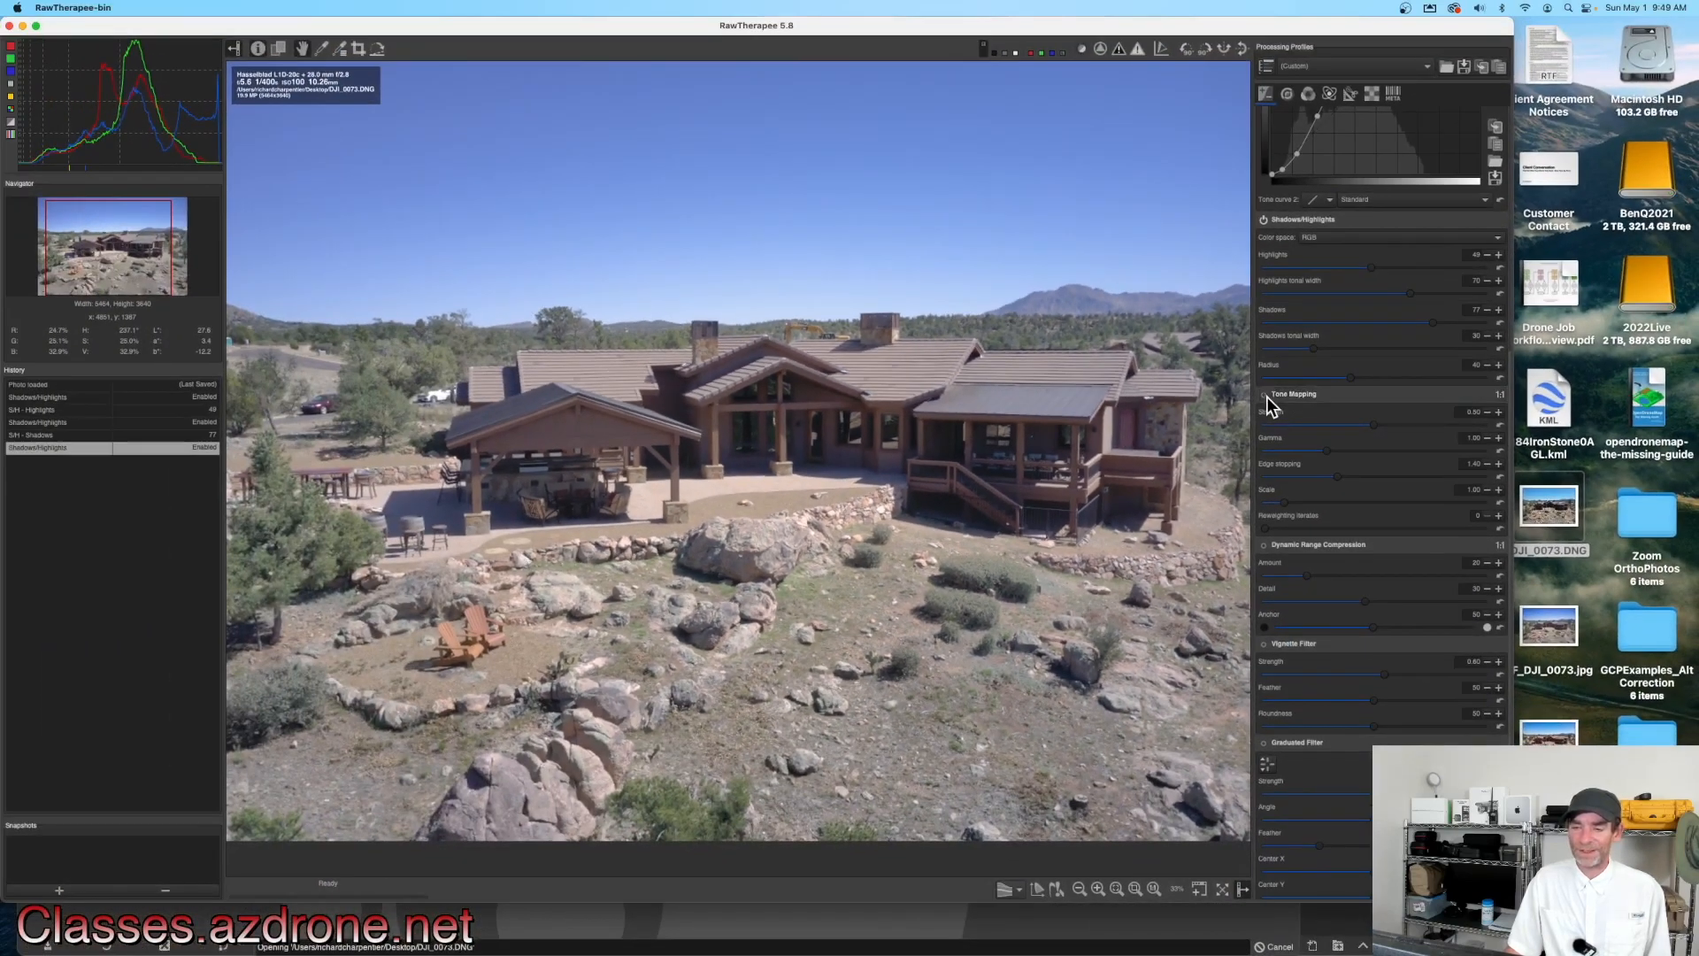
Step: Enable the Tone Mapping module and lower its Strength slider below zero
{"action": "left_click", "coordinate": [1264, 395]}
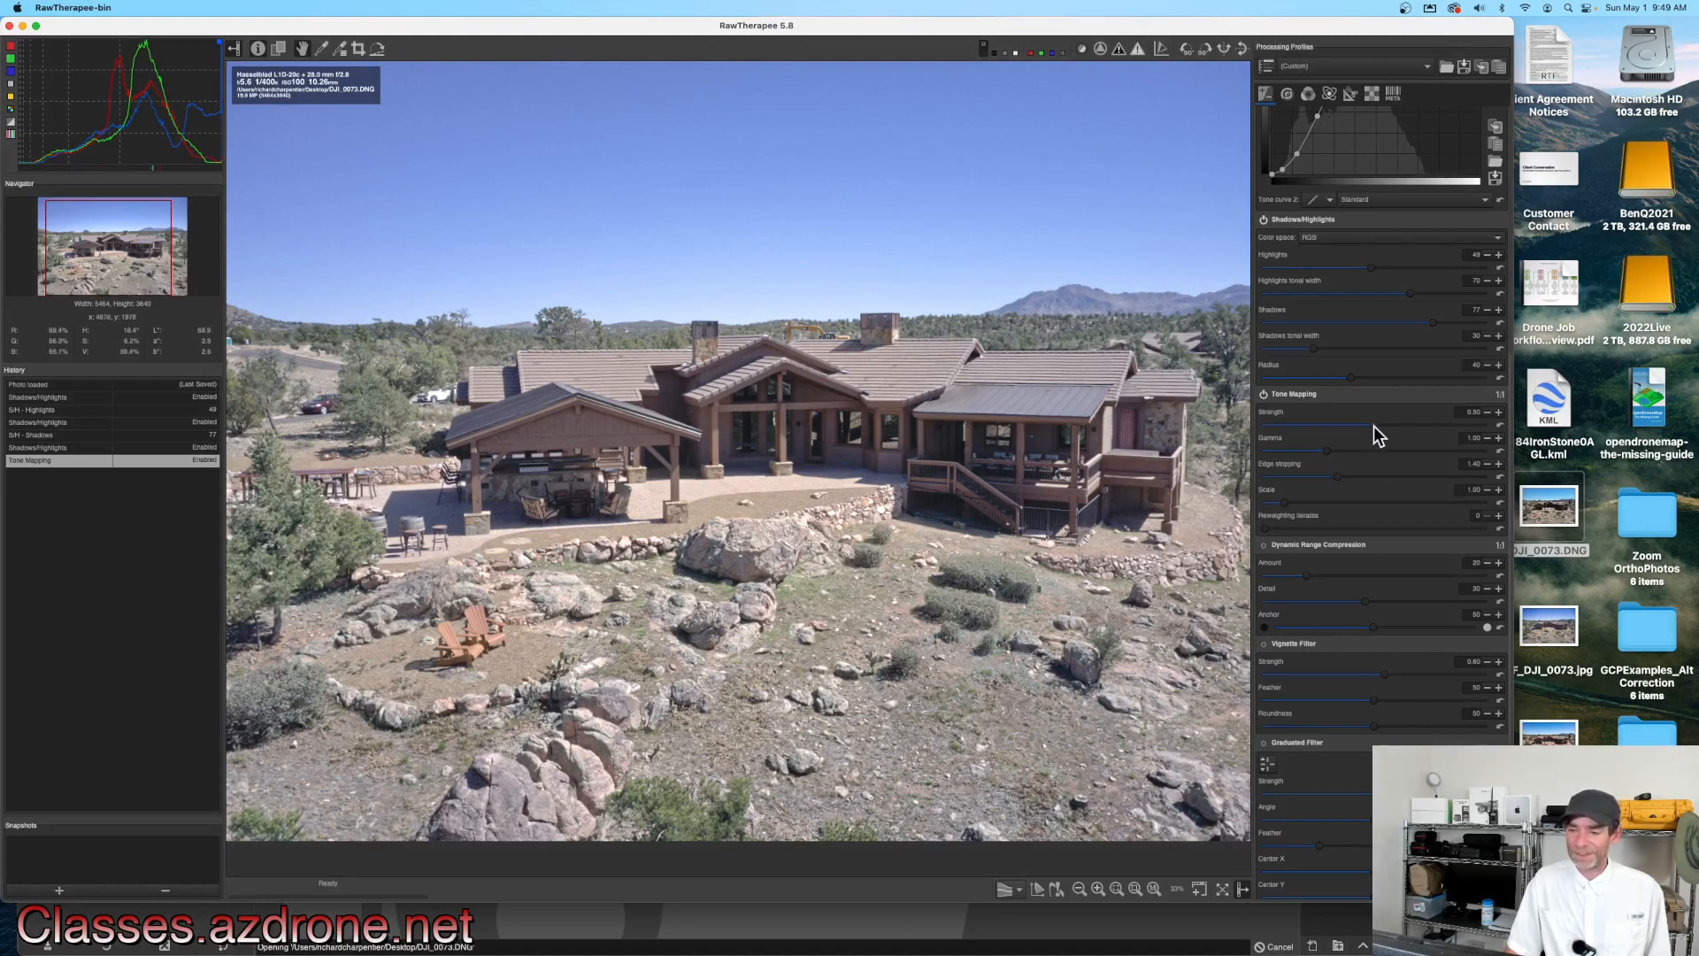
{"action": "left_click_drag", "start_coordinate": [1357, 426], "coordinate": [1327, 427]}
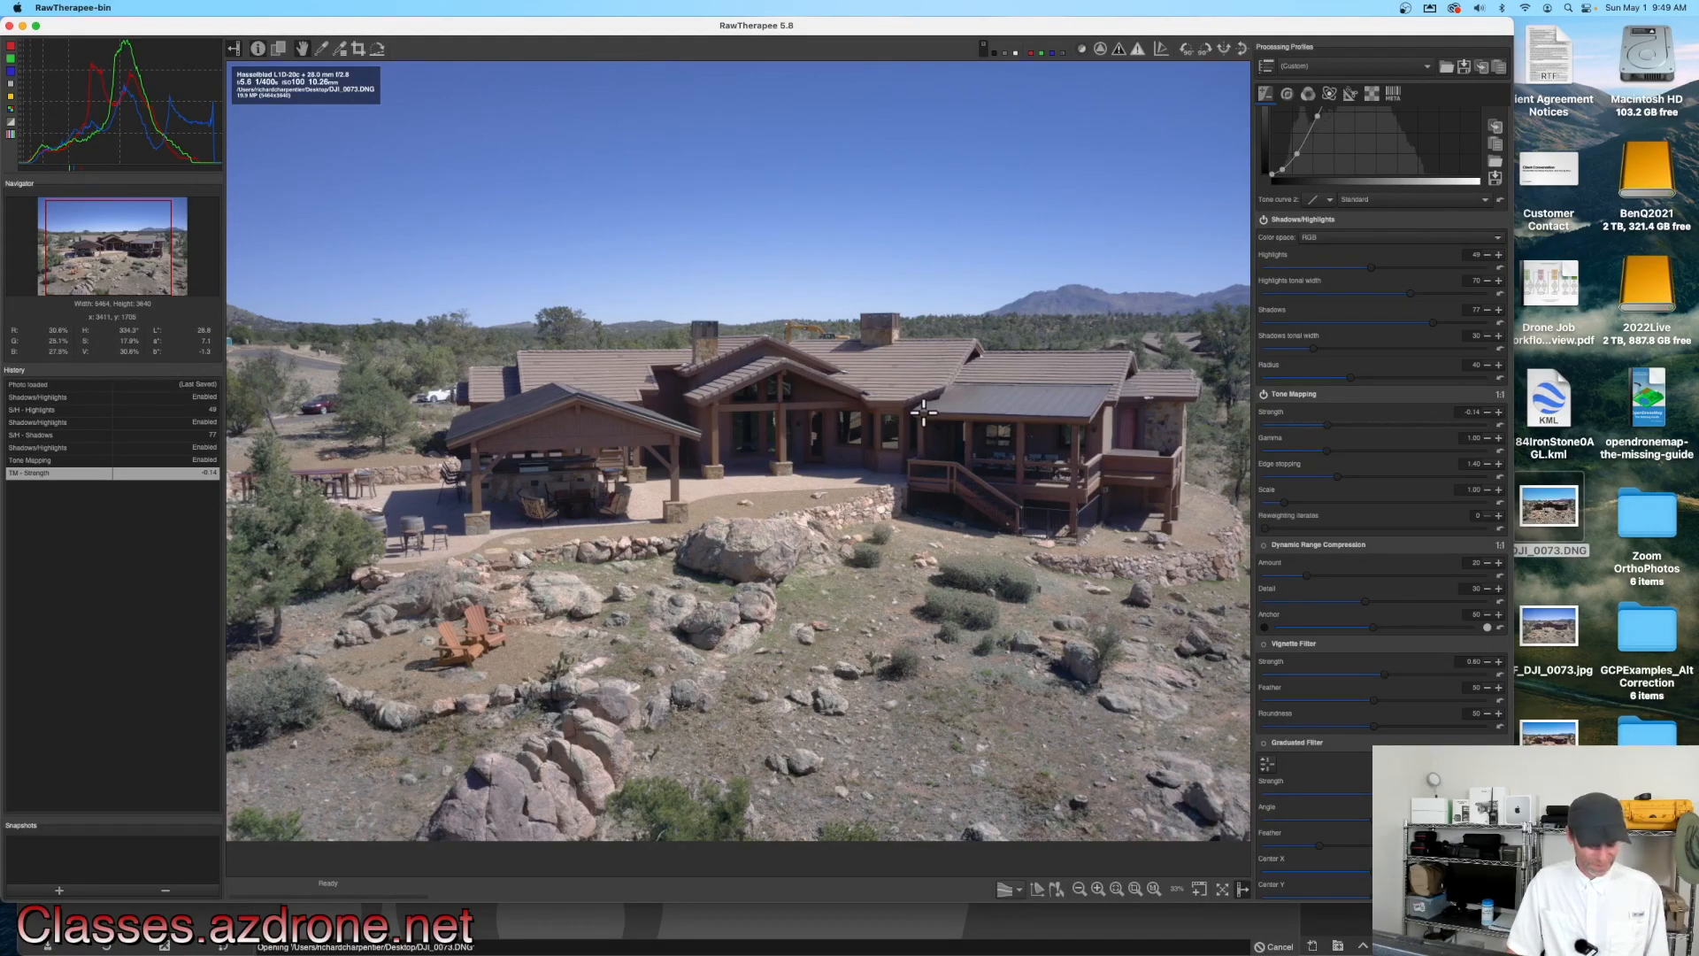
{"action": "scroll", "coordinate": [923, 412], "scroll_direction": "down", "scroll_amount": 1}
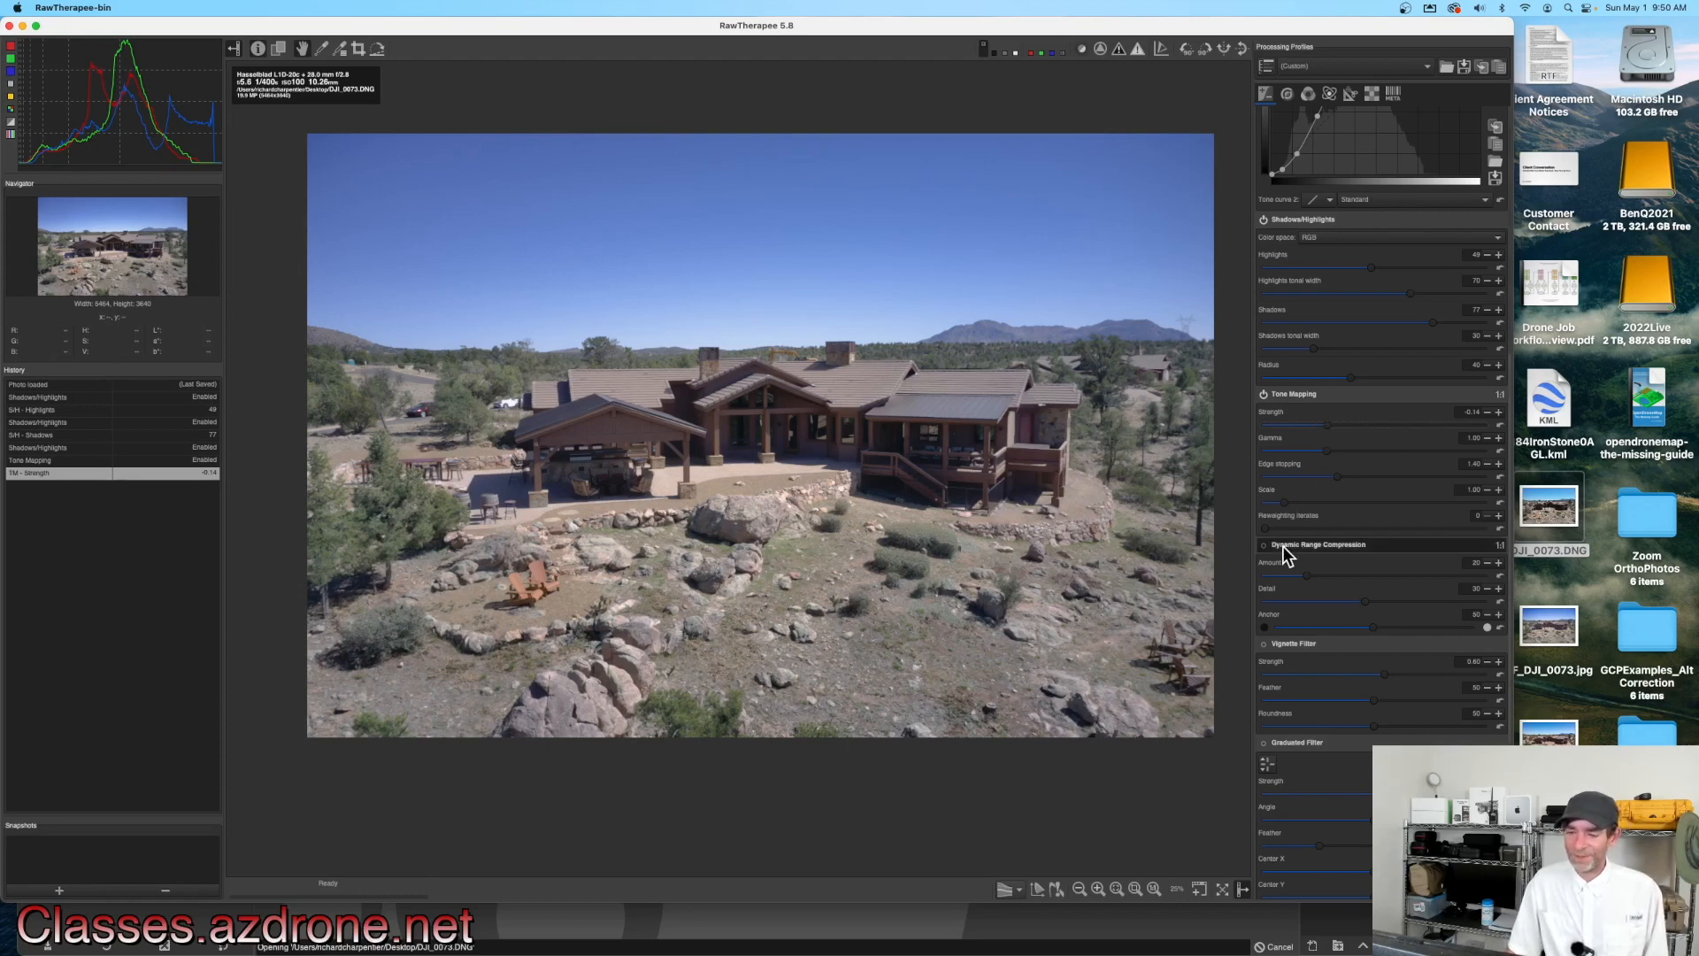
Step: Enable the Graduated Filter, move its center up into the sky, and set its strength to about 1.91
{"action": "scroll", "coordinate": [1303, 539], "scroll_direction": "down", "scroll_amount": 2}
{"action": "scroll", "coordinate": [1303, 538], "scroll_direction": "down", "scroll_amount": 1}
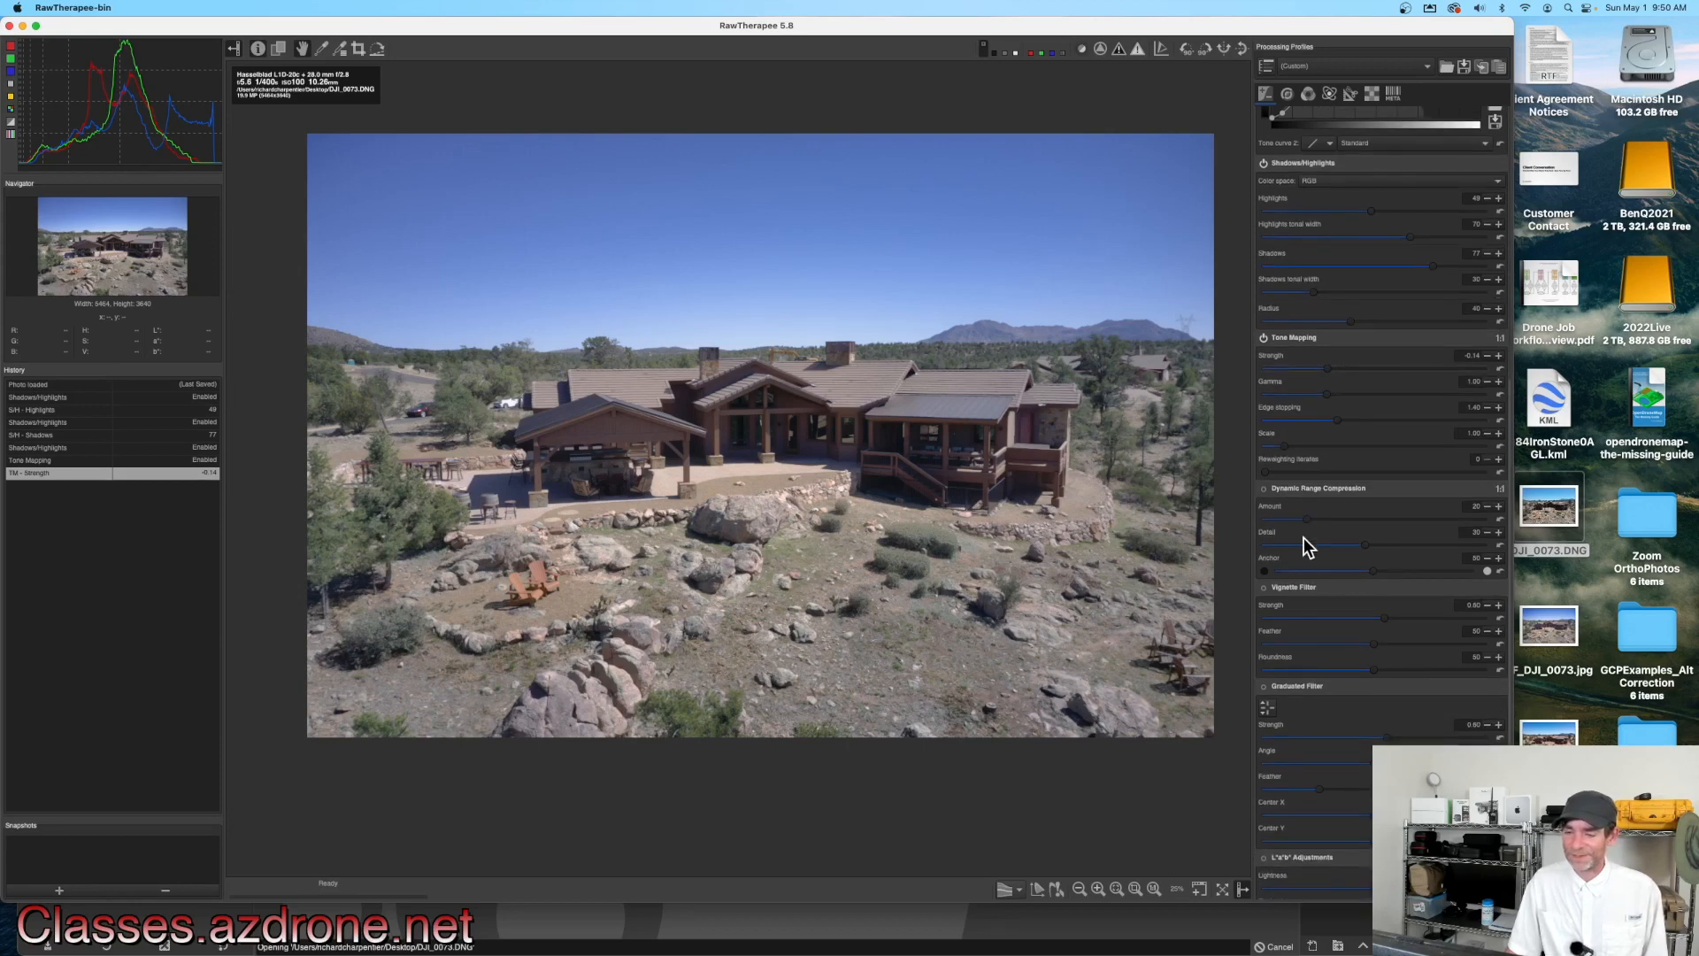
{"action": "scroll", "coordinate": [1304, 538], "scroll_direction": "down", "scroll_amount": 2}
{"action": "scroll", "coordinate": [1303, 538], "scroll_direction": "down", "scroll_amount": 4}
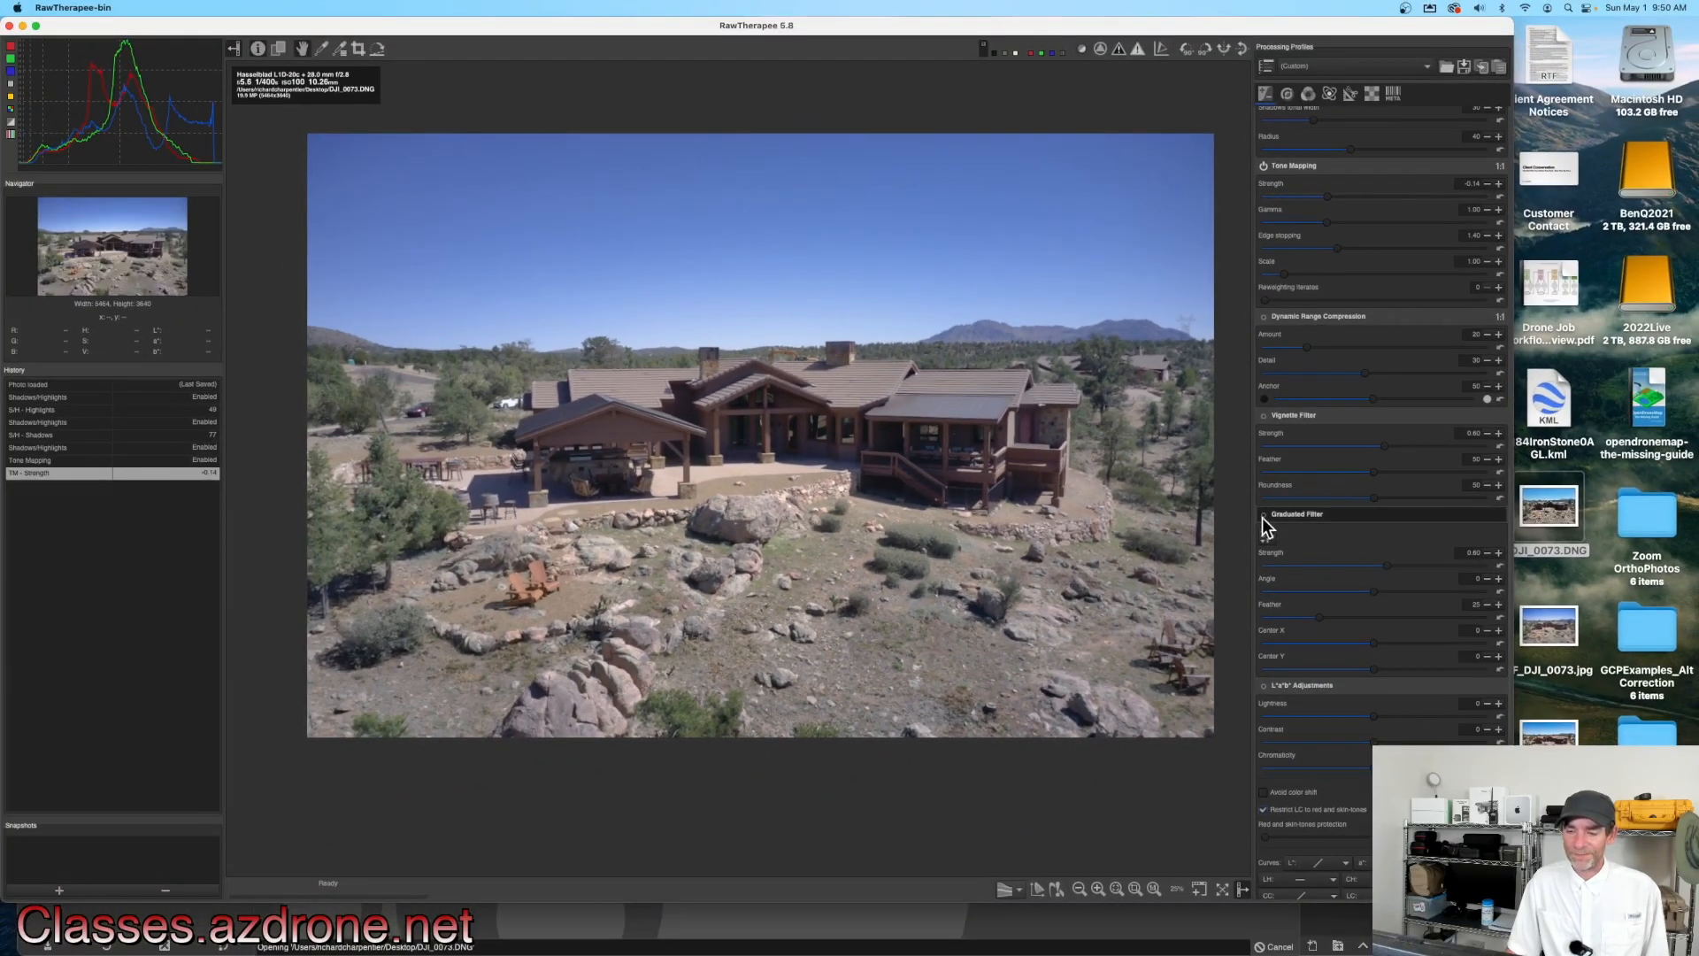
{"action": "left_click", "coordinate": [1264, 515]}
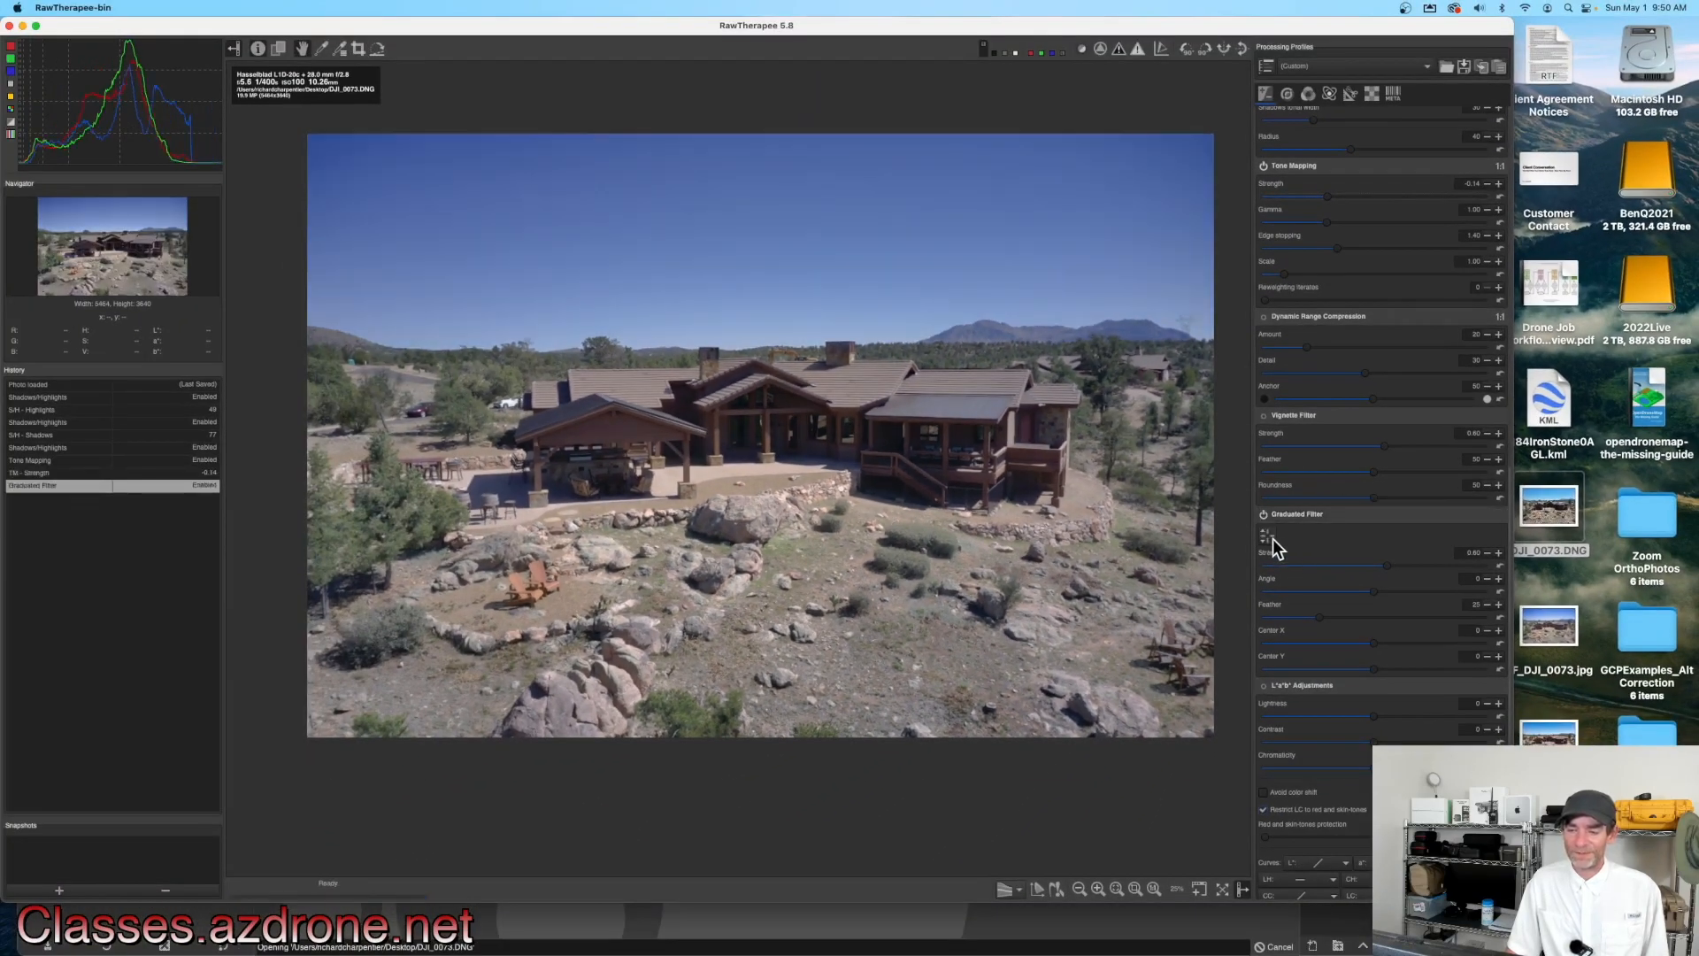
{"action": "left_click", "coordinate": [1267, 535]}
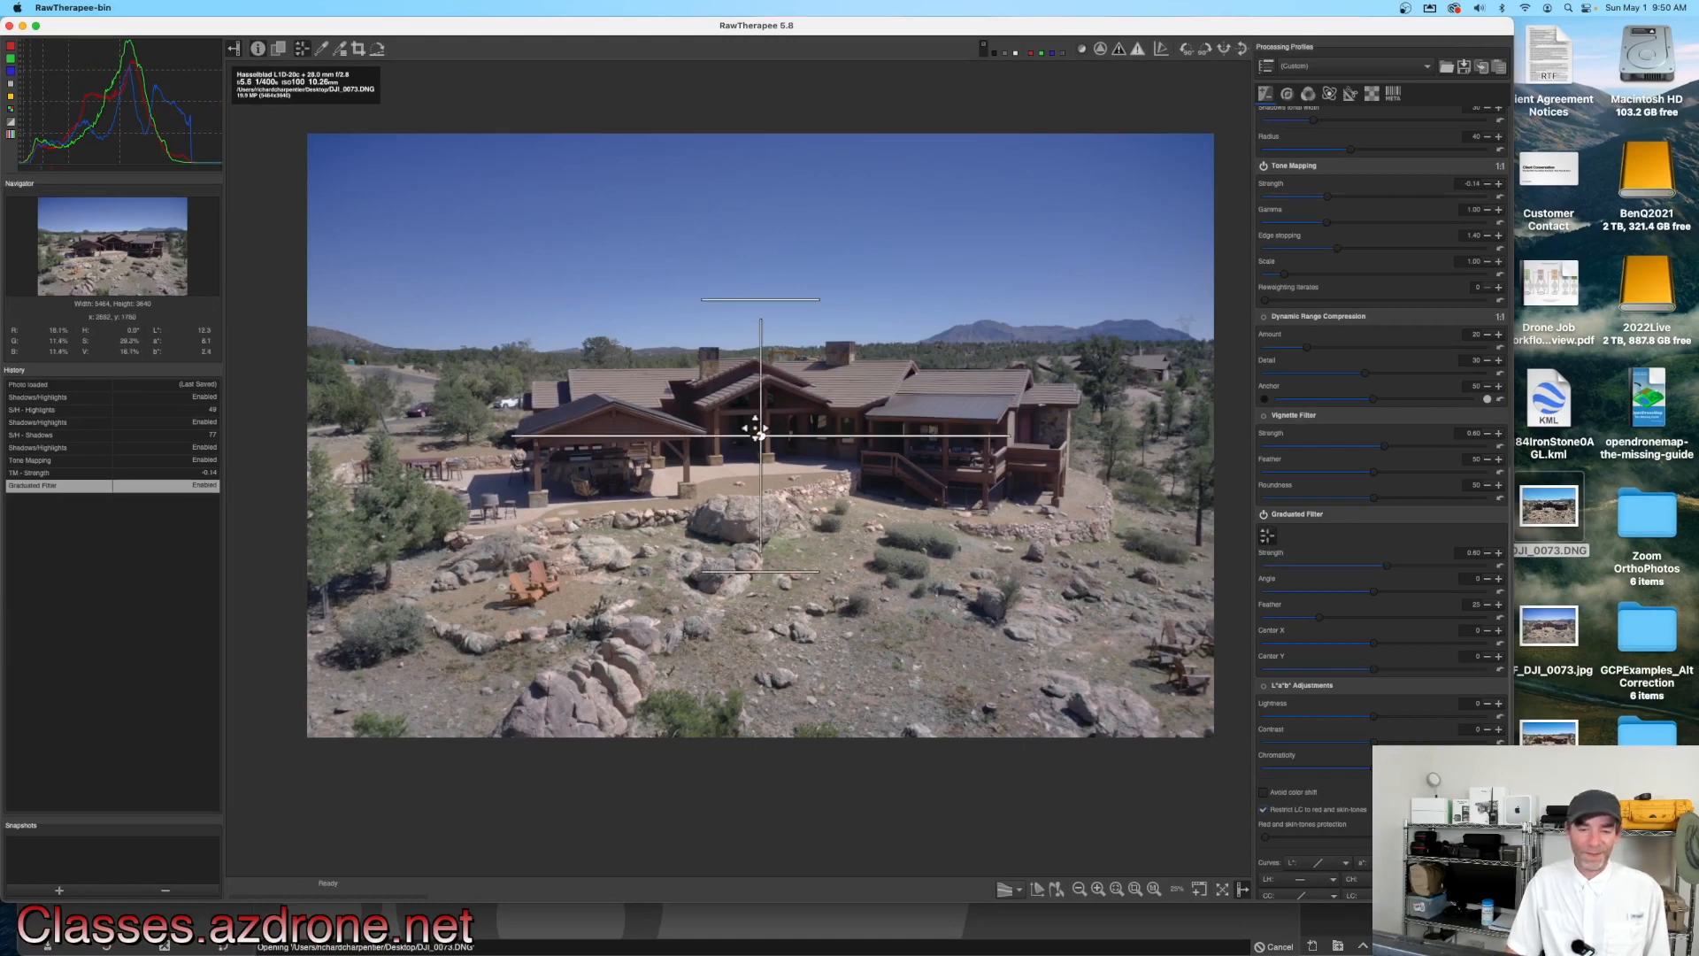
{"action": "left_click_drag", "start_coordinate": [759, 437], "coordinate": [771, 272]}
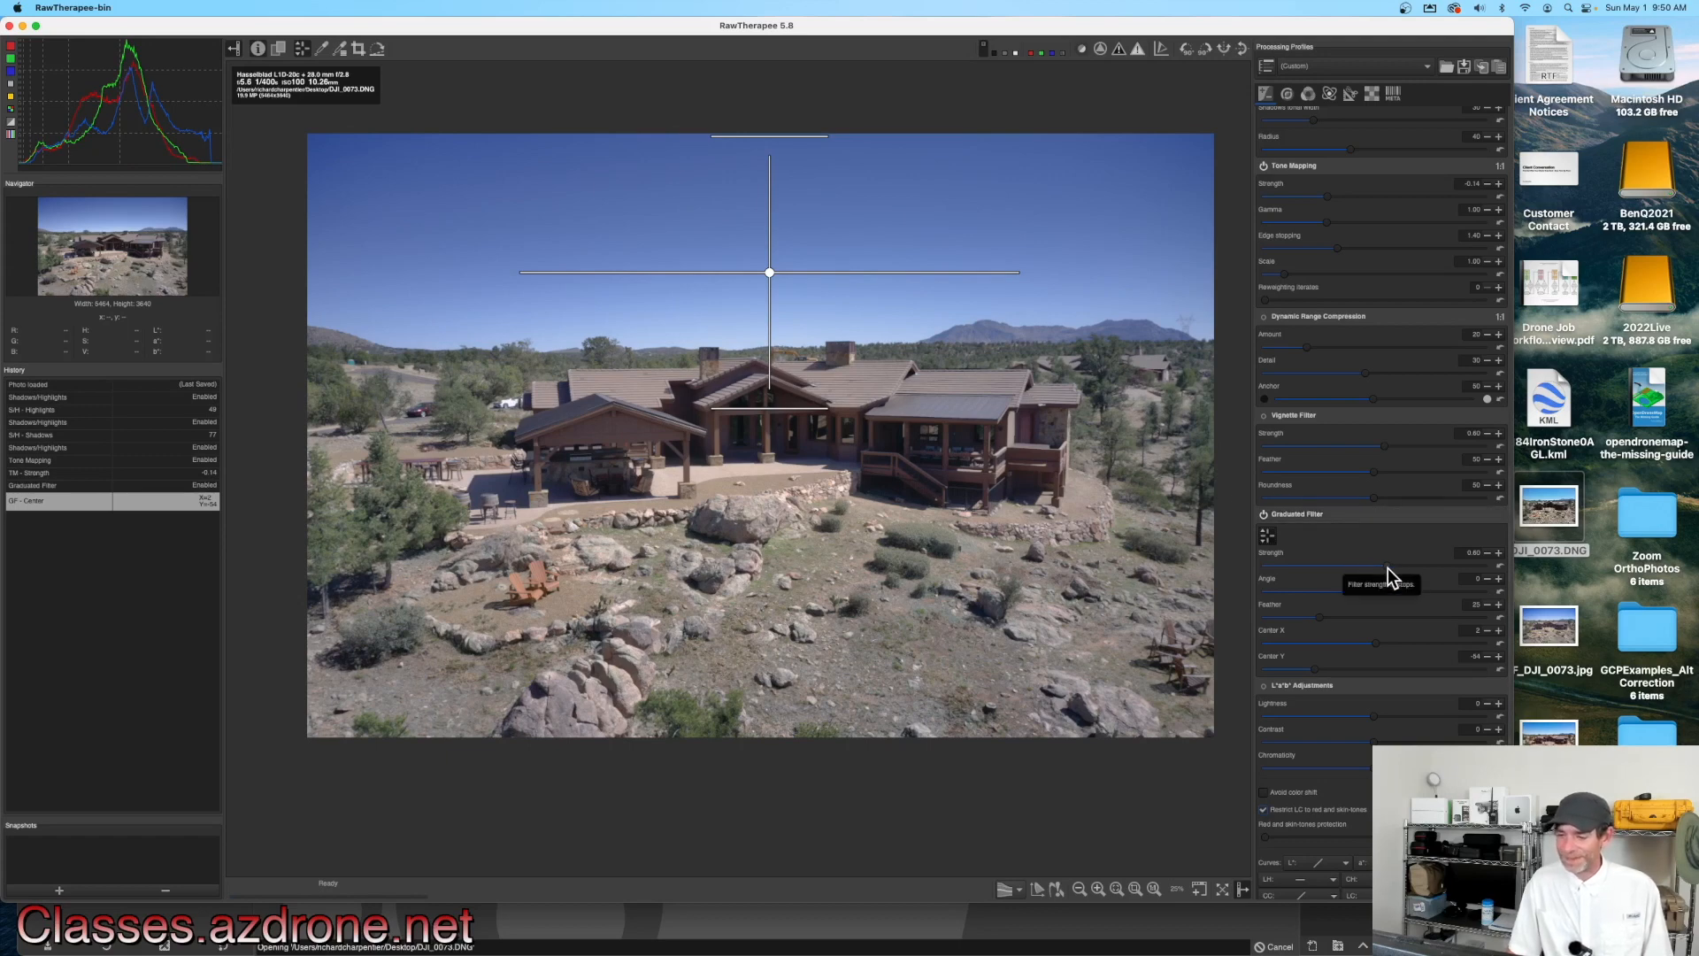
{"action": "left_click_drag", "start_coordinate": [1425, 567], "coordinate": [1441, 565]}
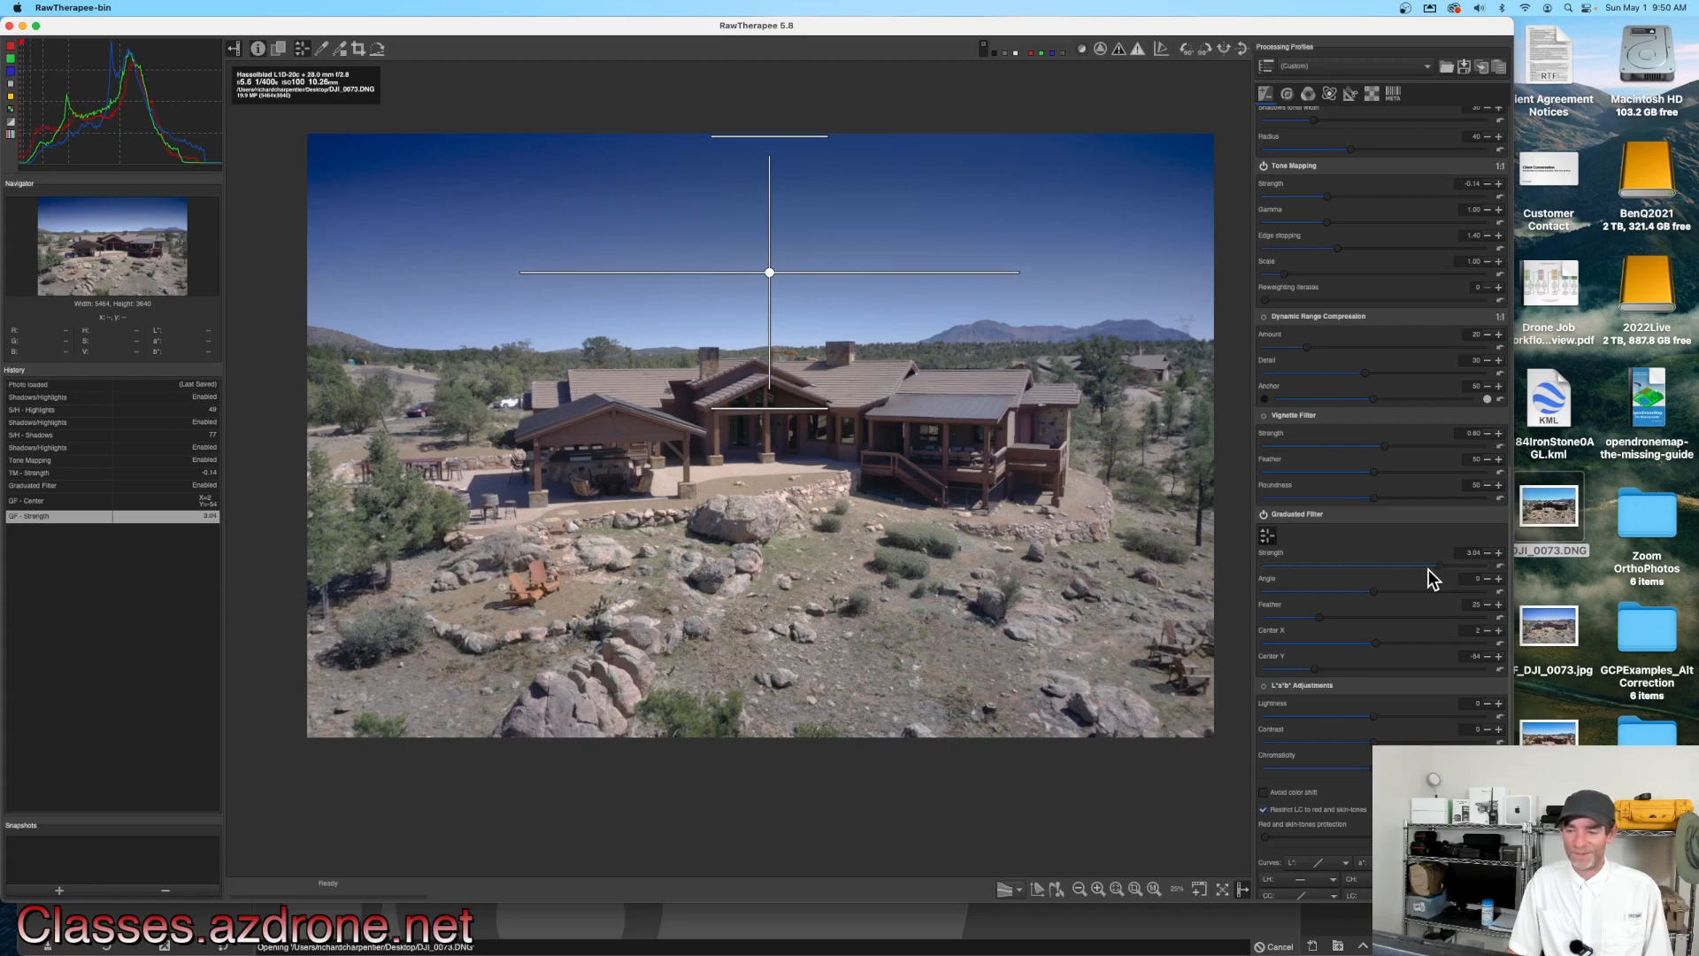
{"action": "left_click_drag", "start_coordinate": [1425, 567], "coordinate": [1416, 573]}
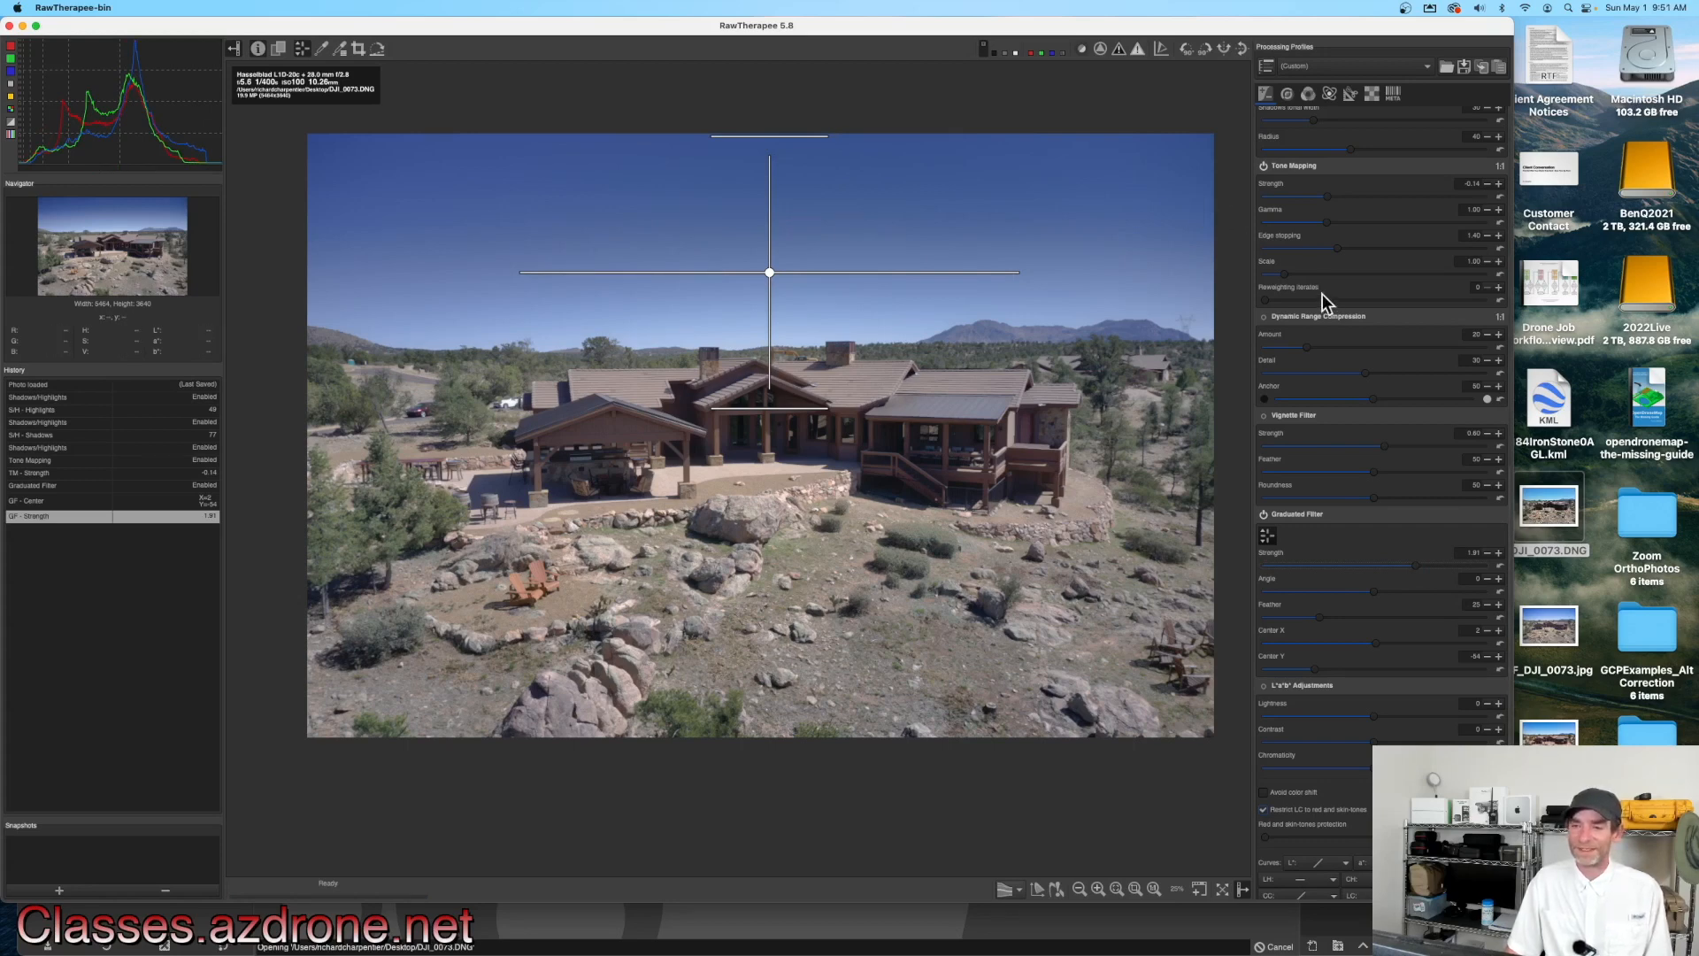
Step: Enable the Sharpening module in the detail tools
{"action": "left_click", "coordinate": [1288, 92]}
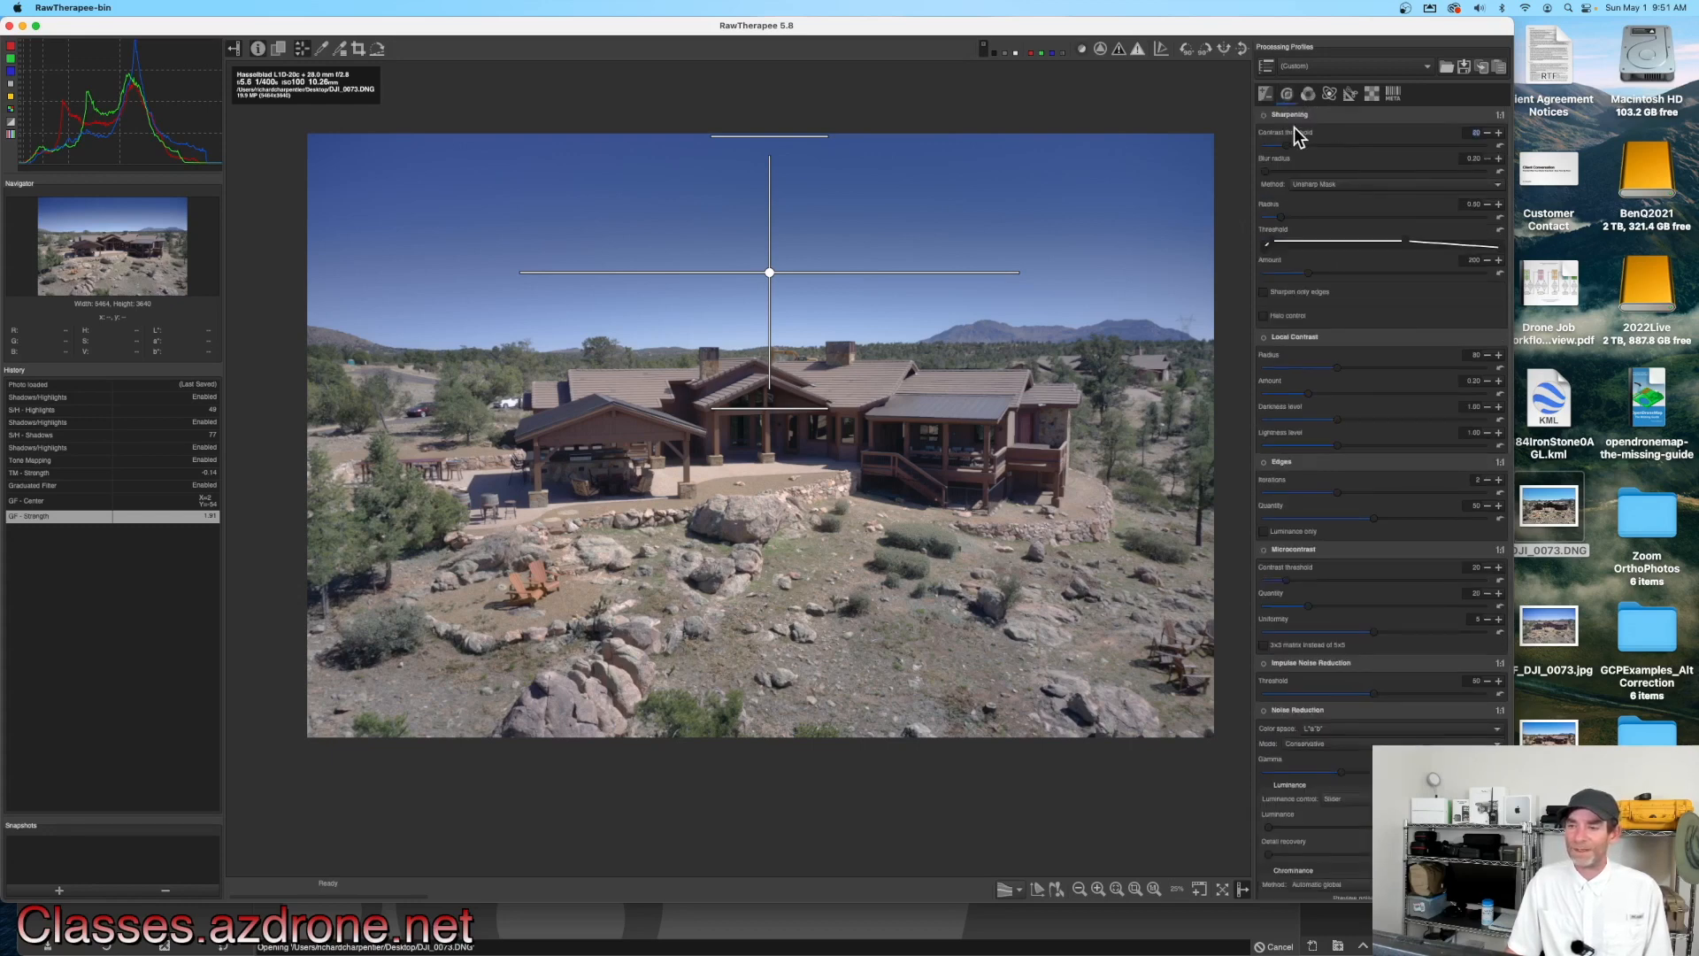
{"action": "left_click", "coordinate": [1263, 115]}
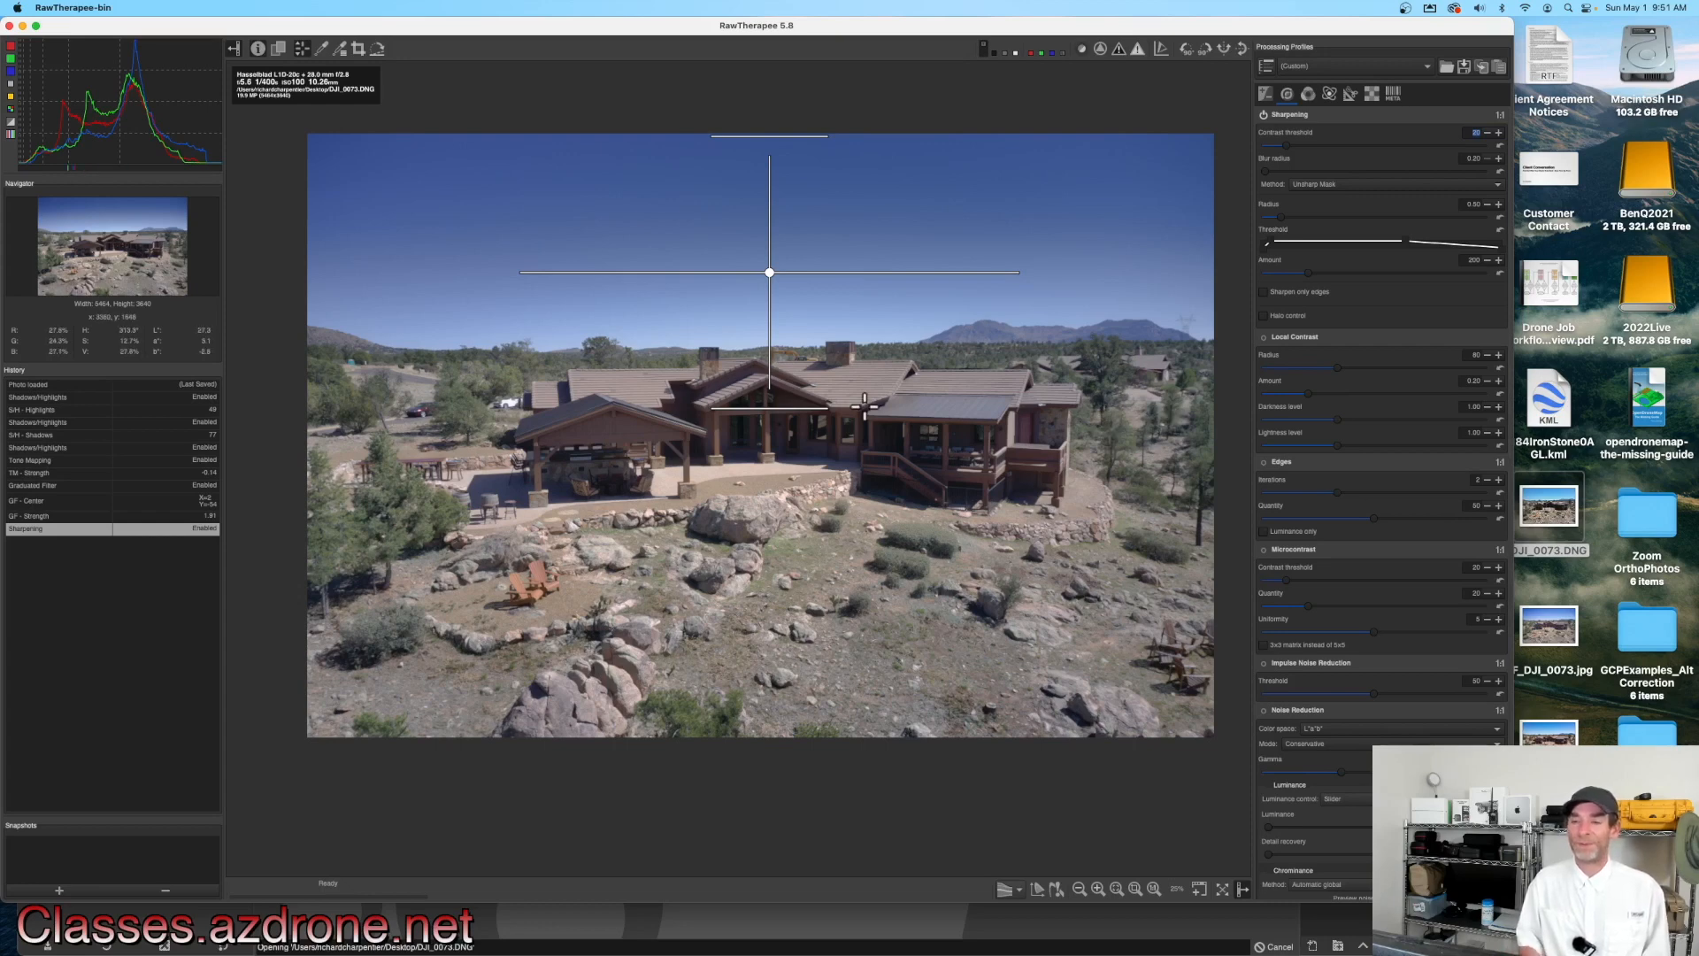
Step: Enable the Vibrance module, keeping Camera white balance, and set its Pastel Tones to about 37
{"action": "left_click", "coordinate": [1308, 94]}
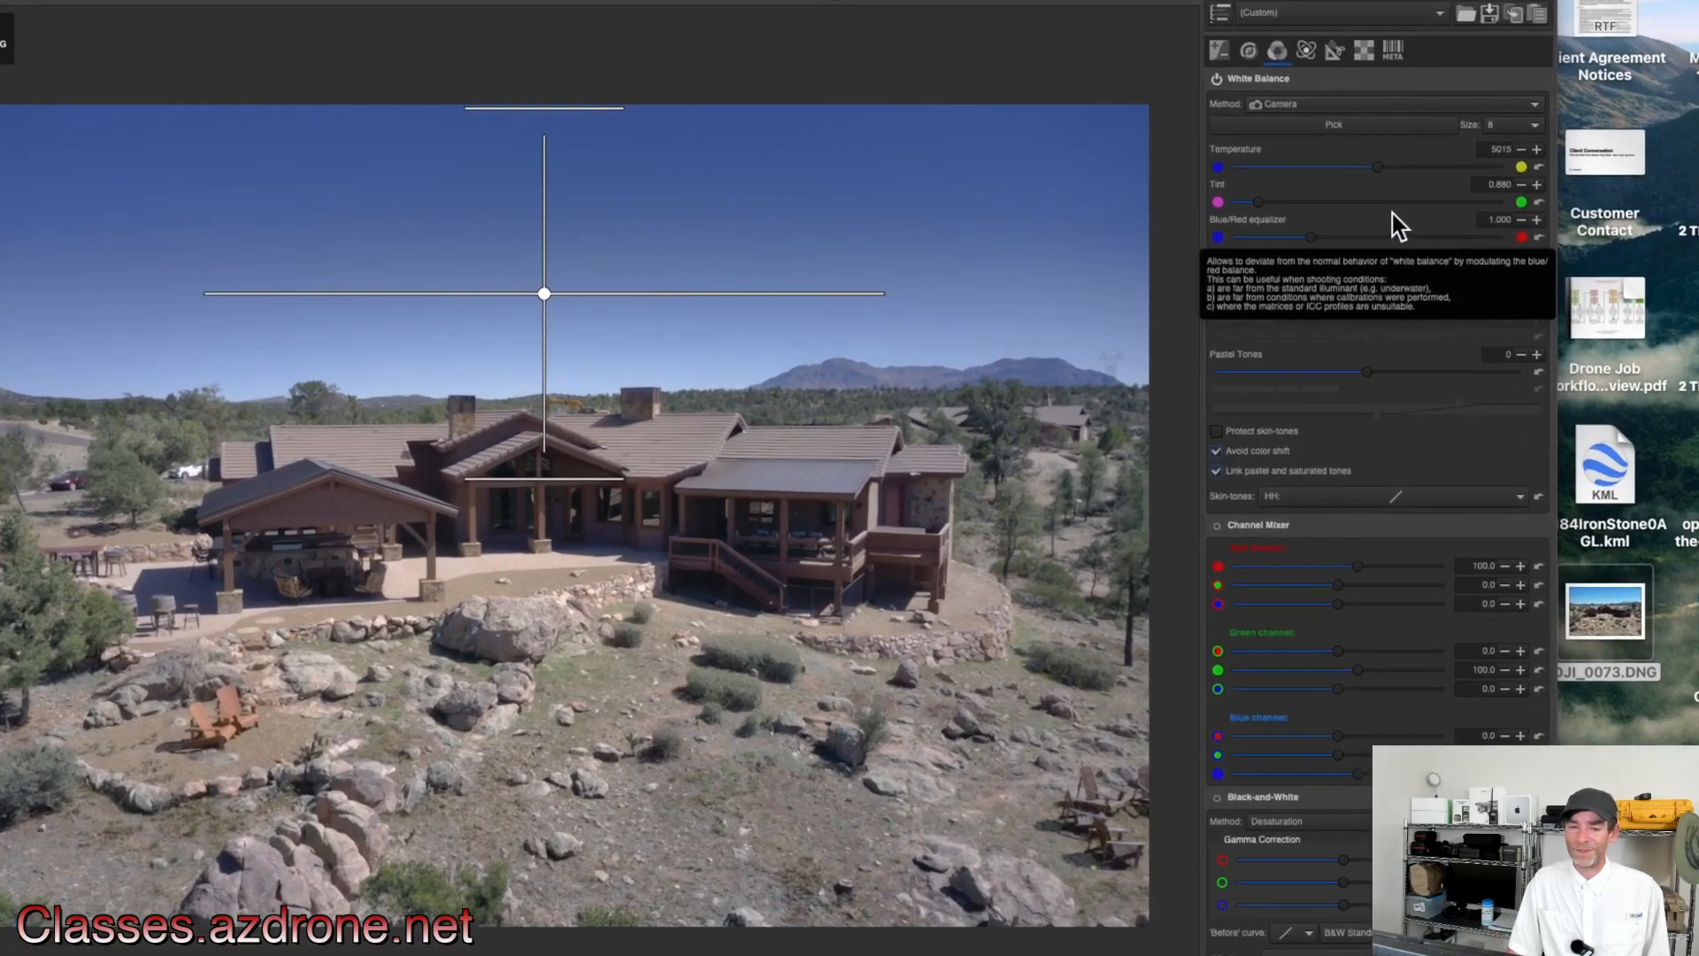
{"action": "left_click", "coordinate": [1320, 108]}
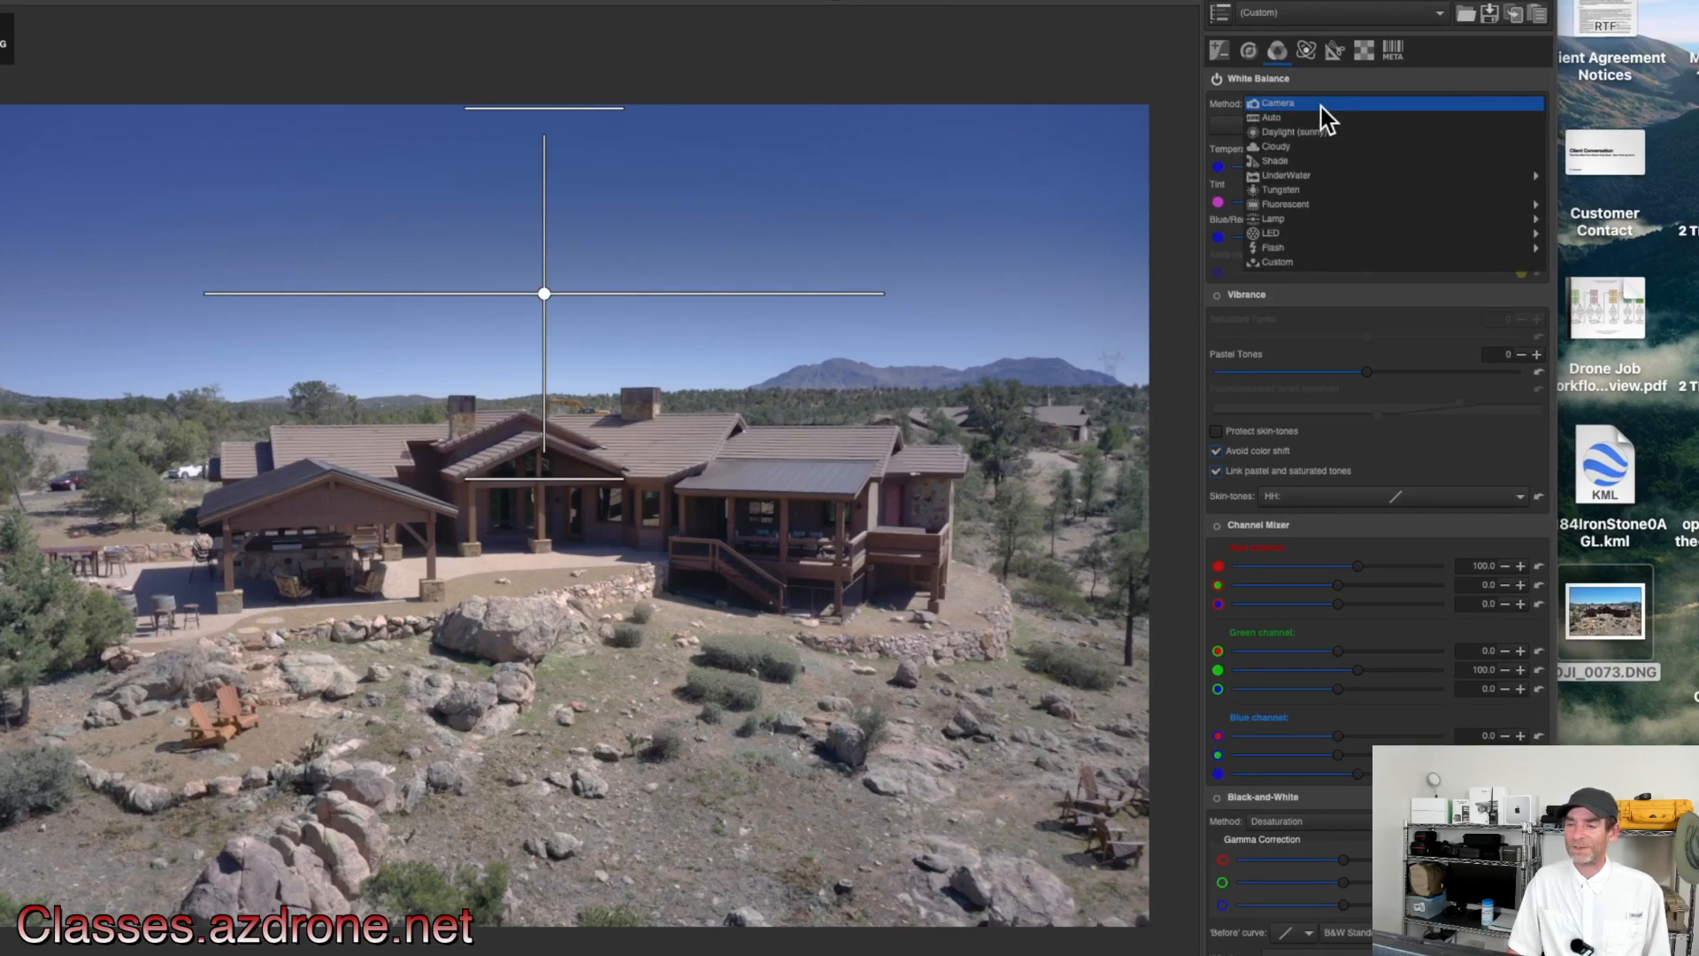
{"action": "left_click", "coordinate": [1320, 108]}
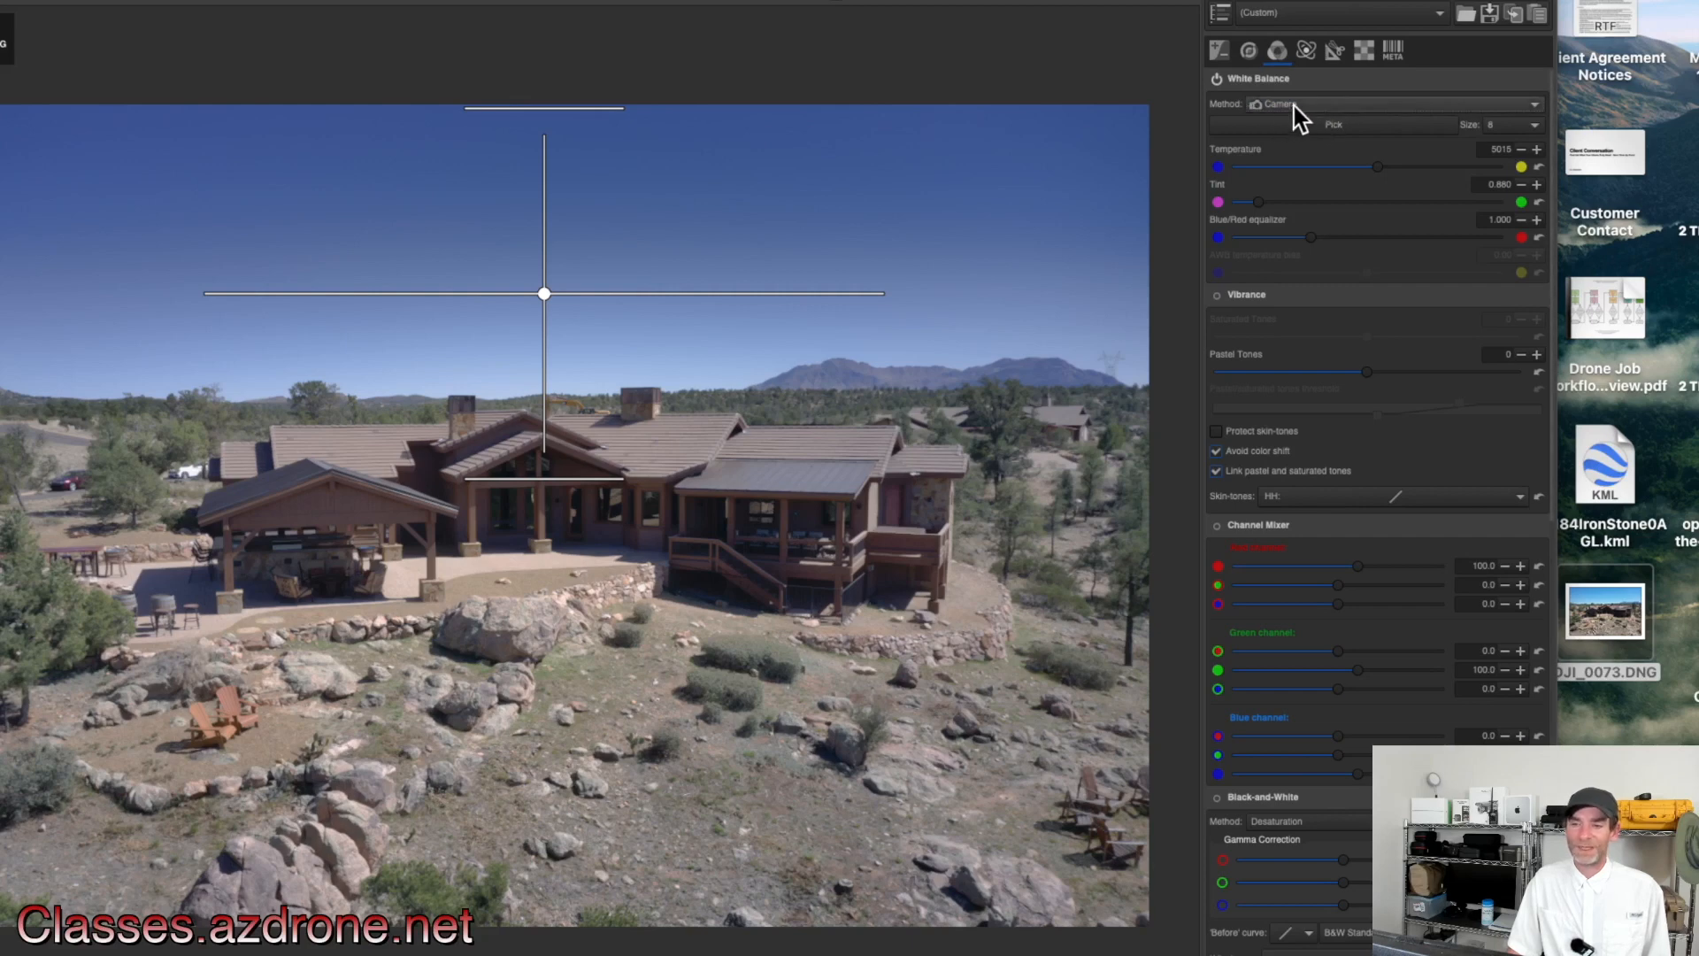
{"action": "left_click", "coordinate": [1217, 297]}
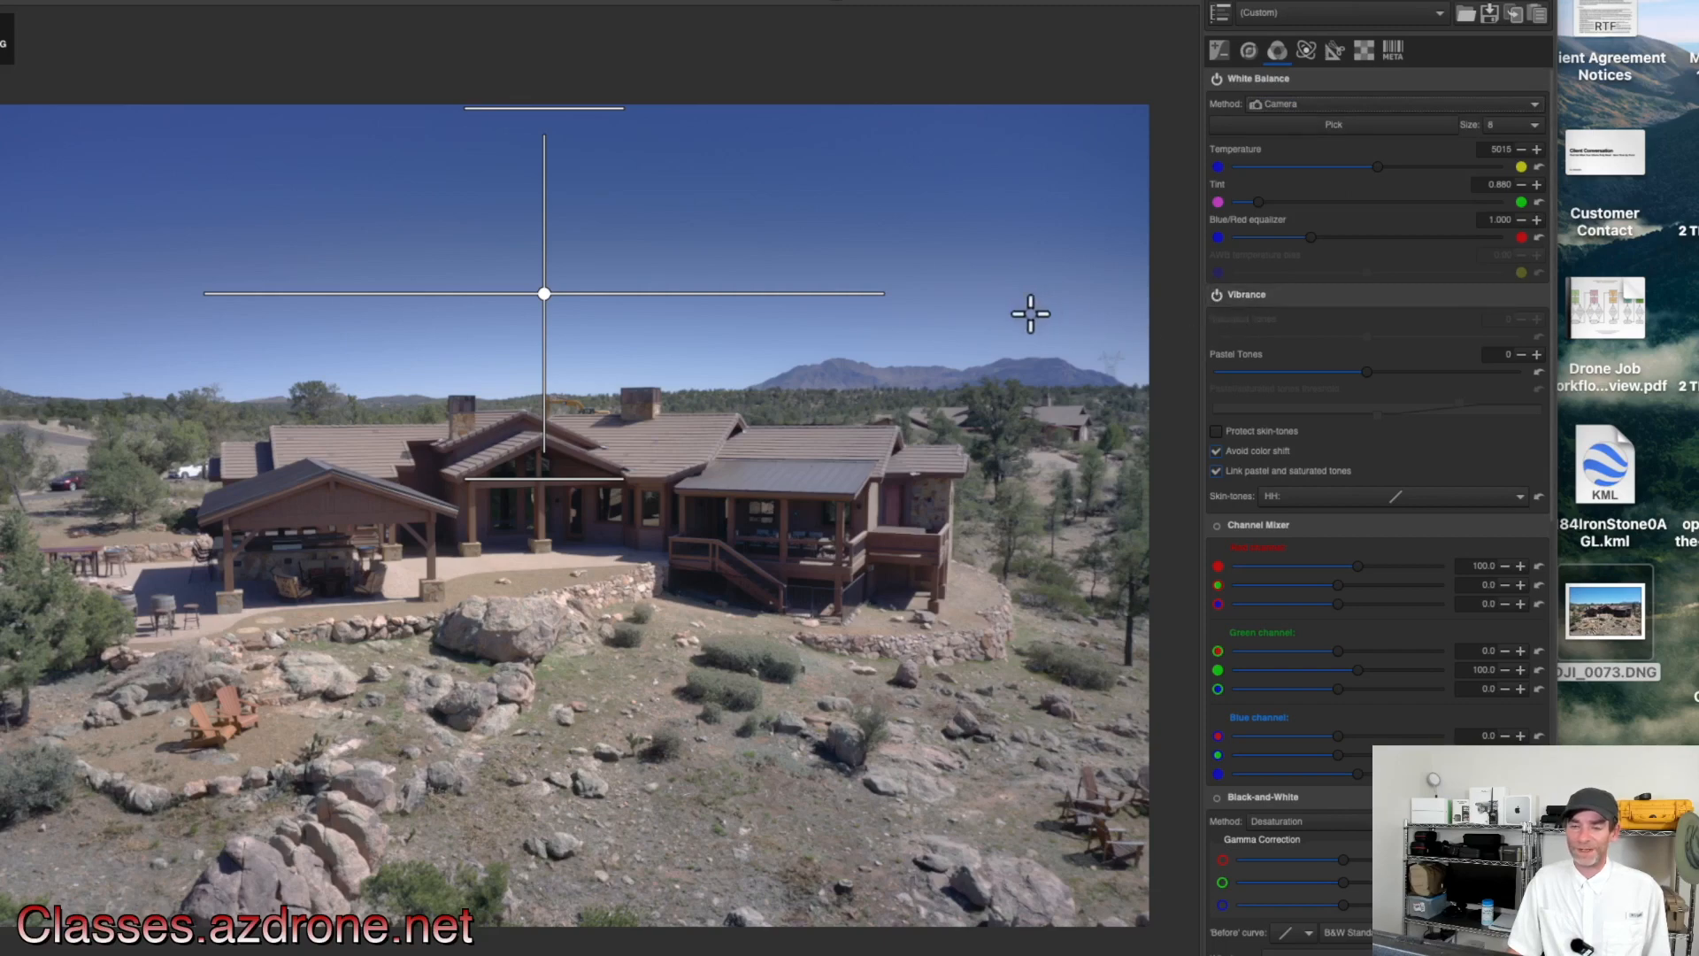
{"action": "scroll", "coordinate": [982, 314], "scroll_direction": "down", "scroll_amount": 1}
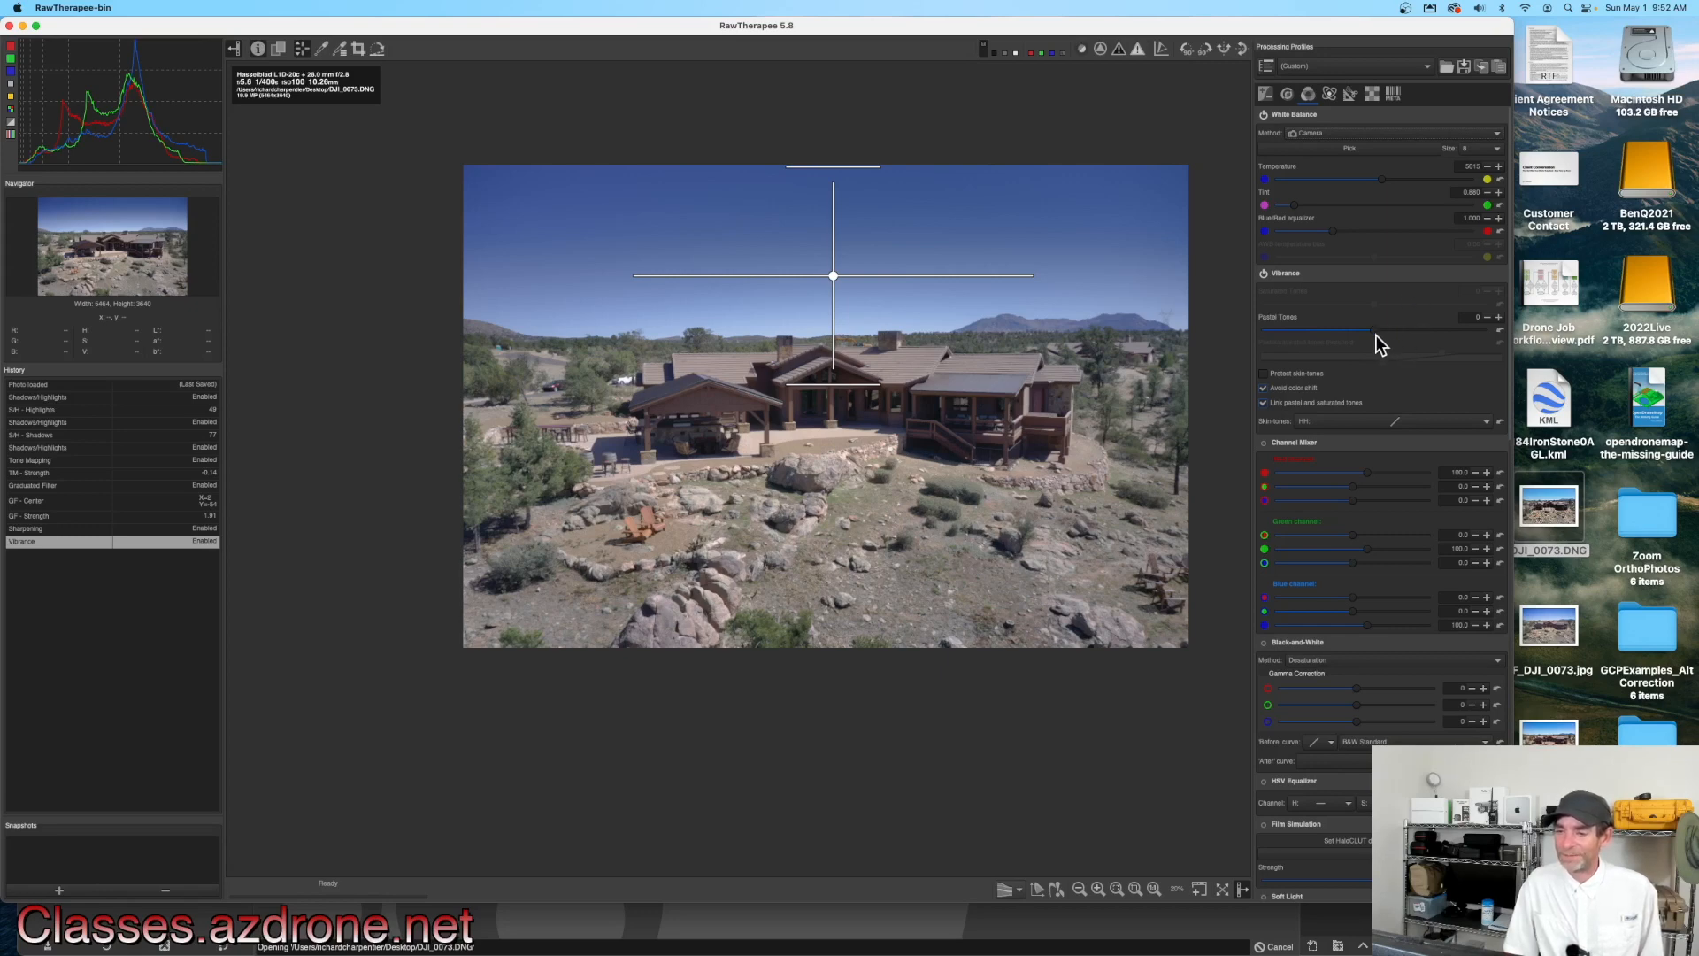
{"action": "left_click_drag", "start_coordinate": [1375, 331], "coordinate": [1410, 331]}
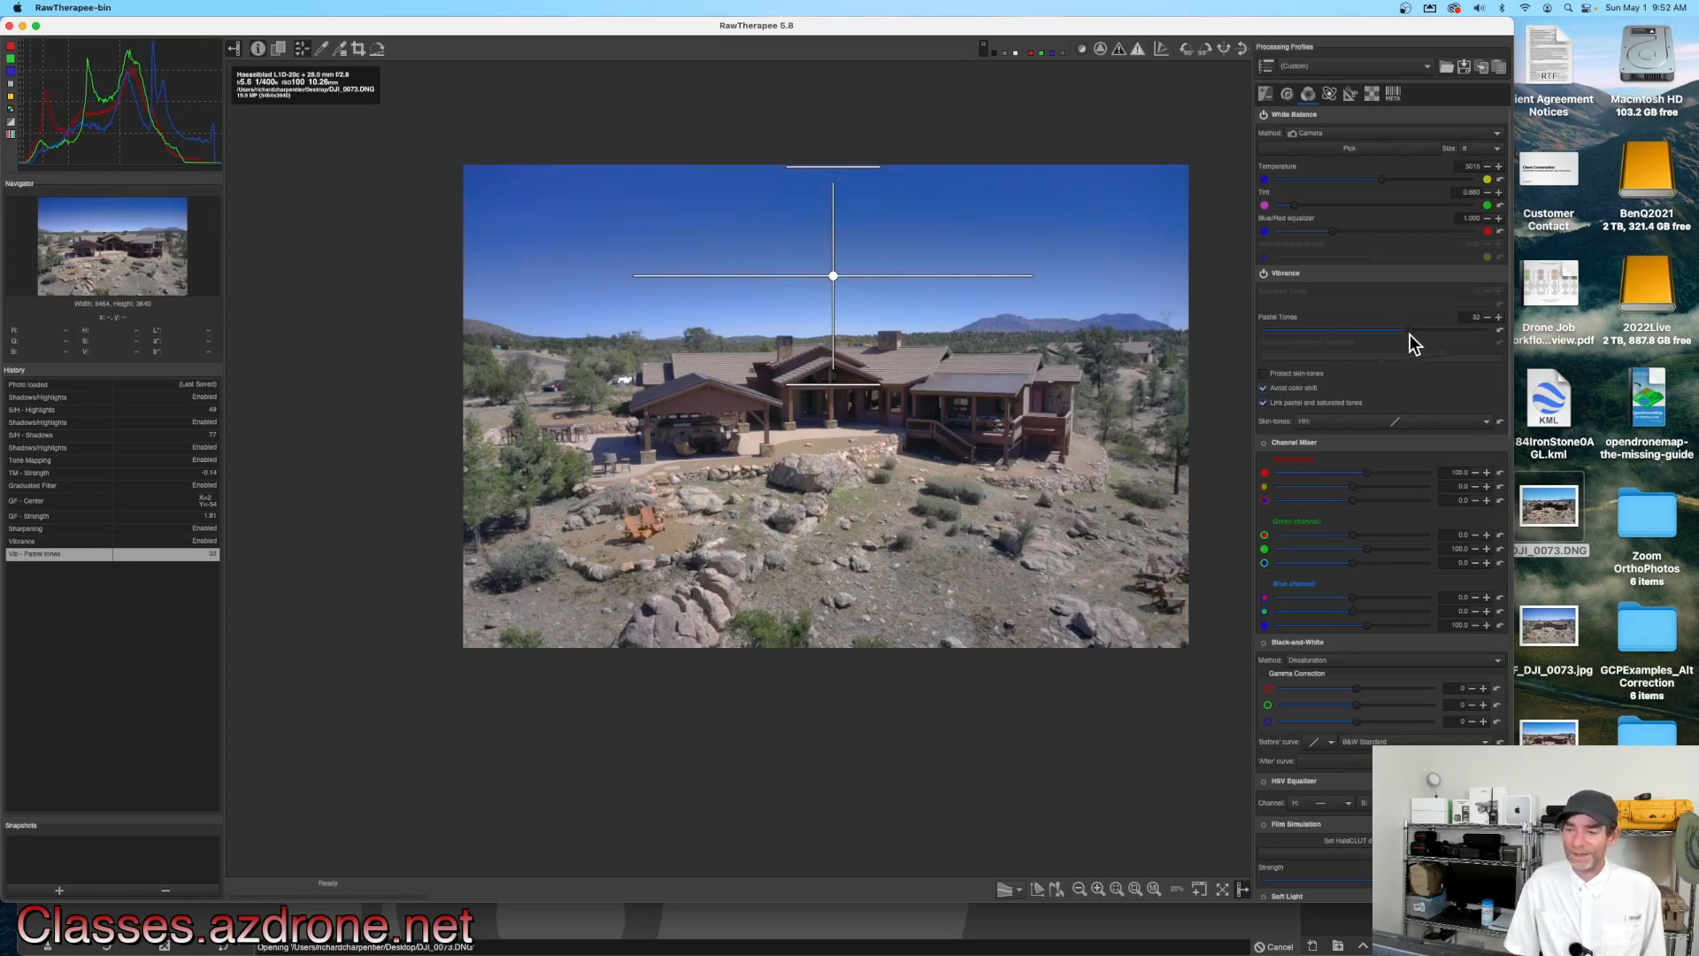
{"action": "left_click_drag", "start_coordinate": [1409, 331], "coordinate": [1404, 332]}
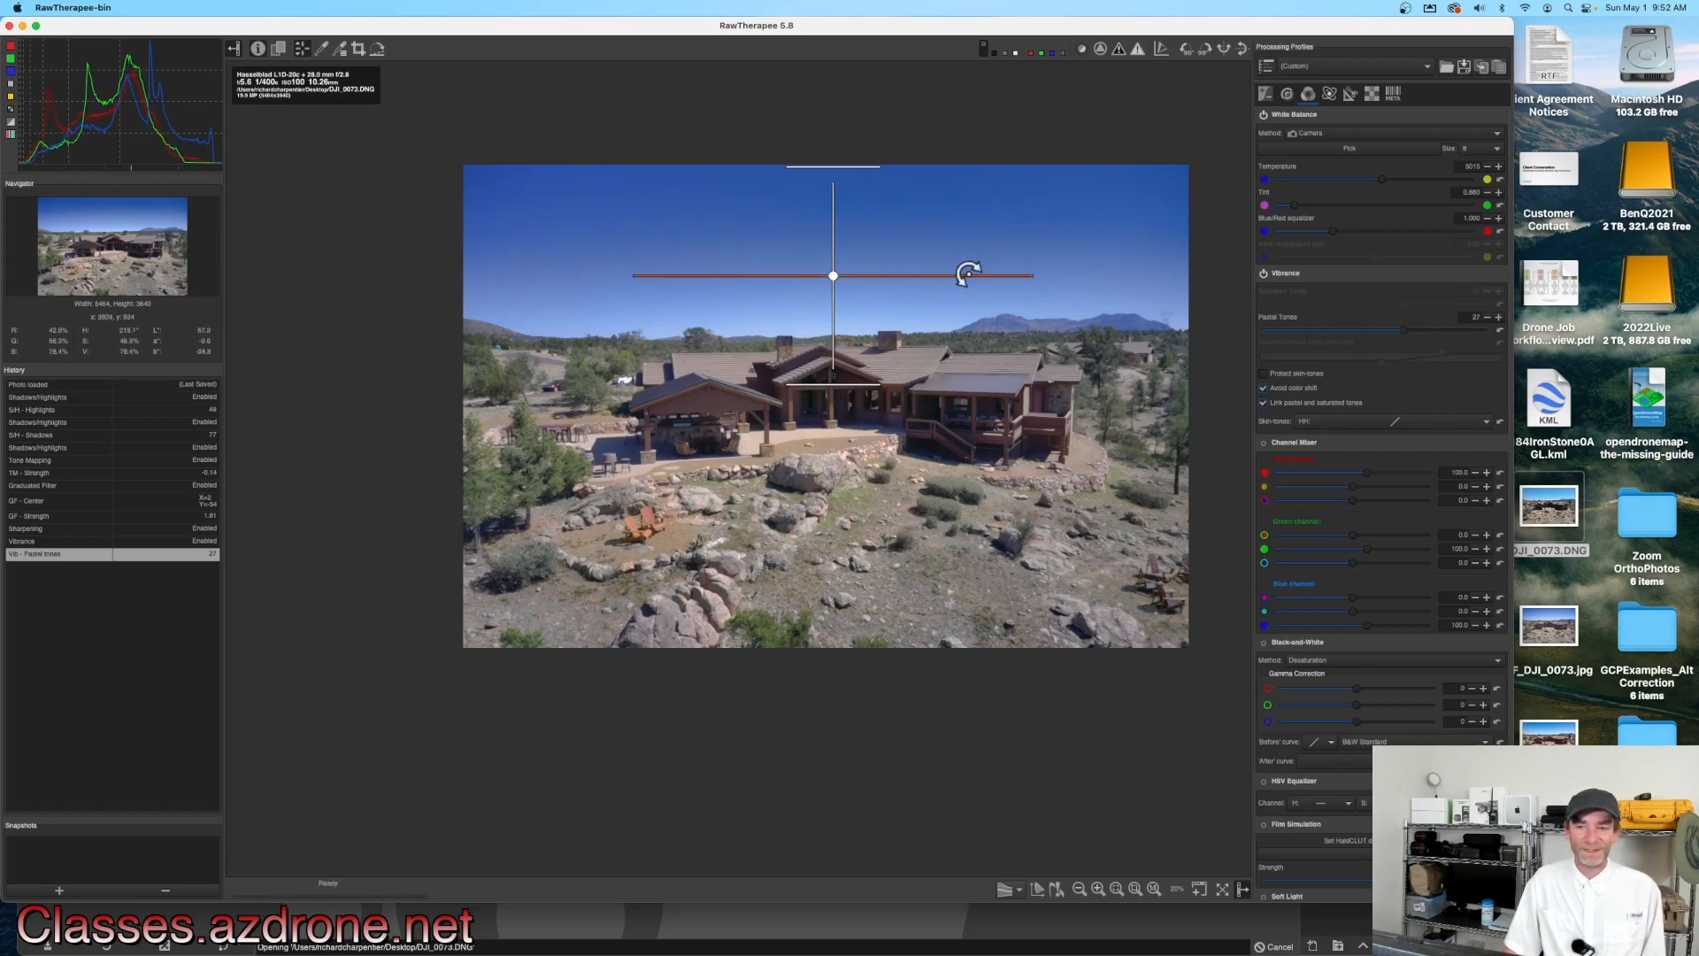
Step: Zoom into and pan around the image to inspect the combined adjustments
{"action": "left_click", "coordinate": [1268, 95]}
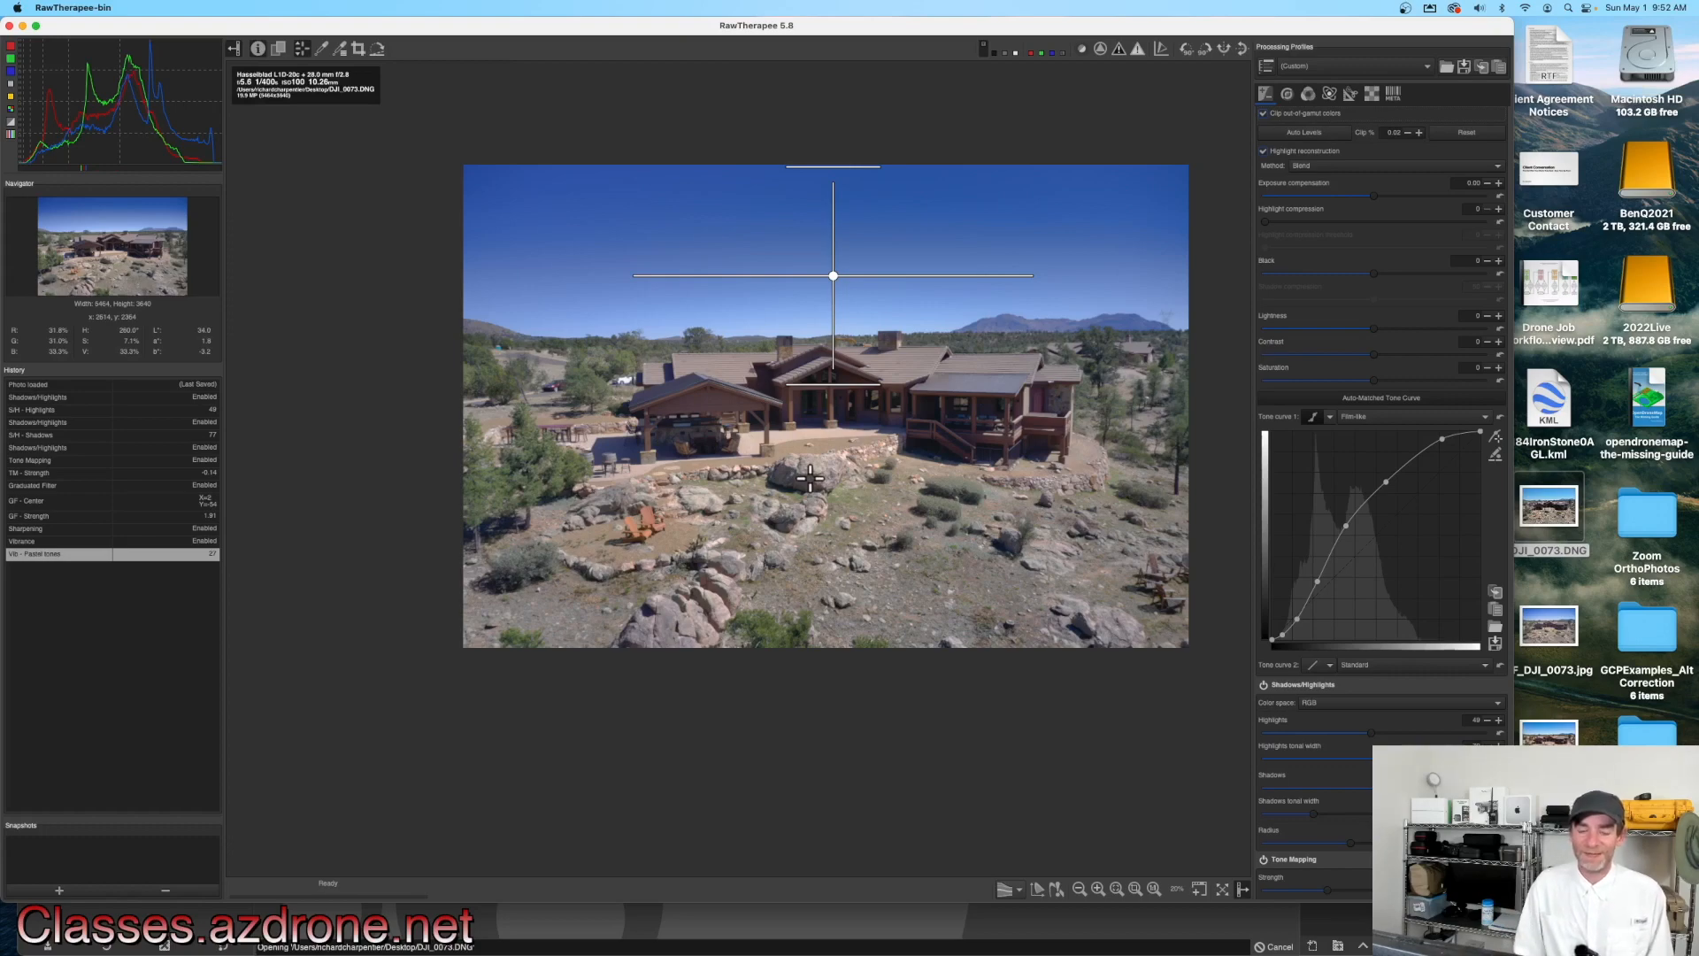
{"action": "scroll", "coordinate": [1051, 489], "scroll_direction": "up", "scroll_amount": 2}
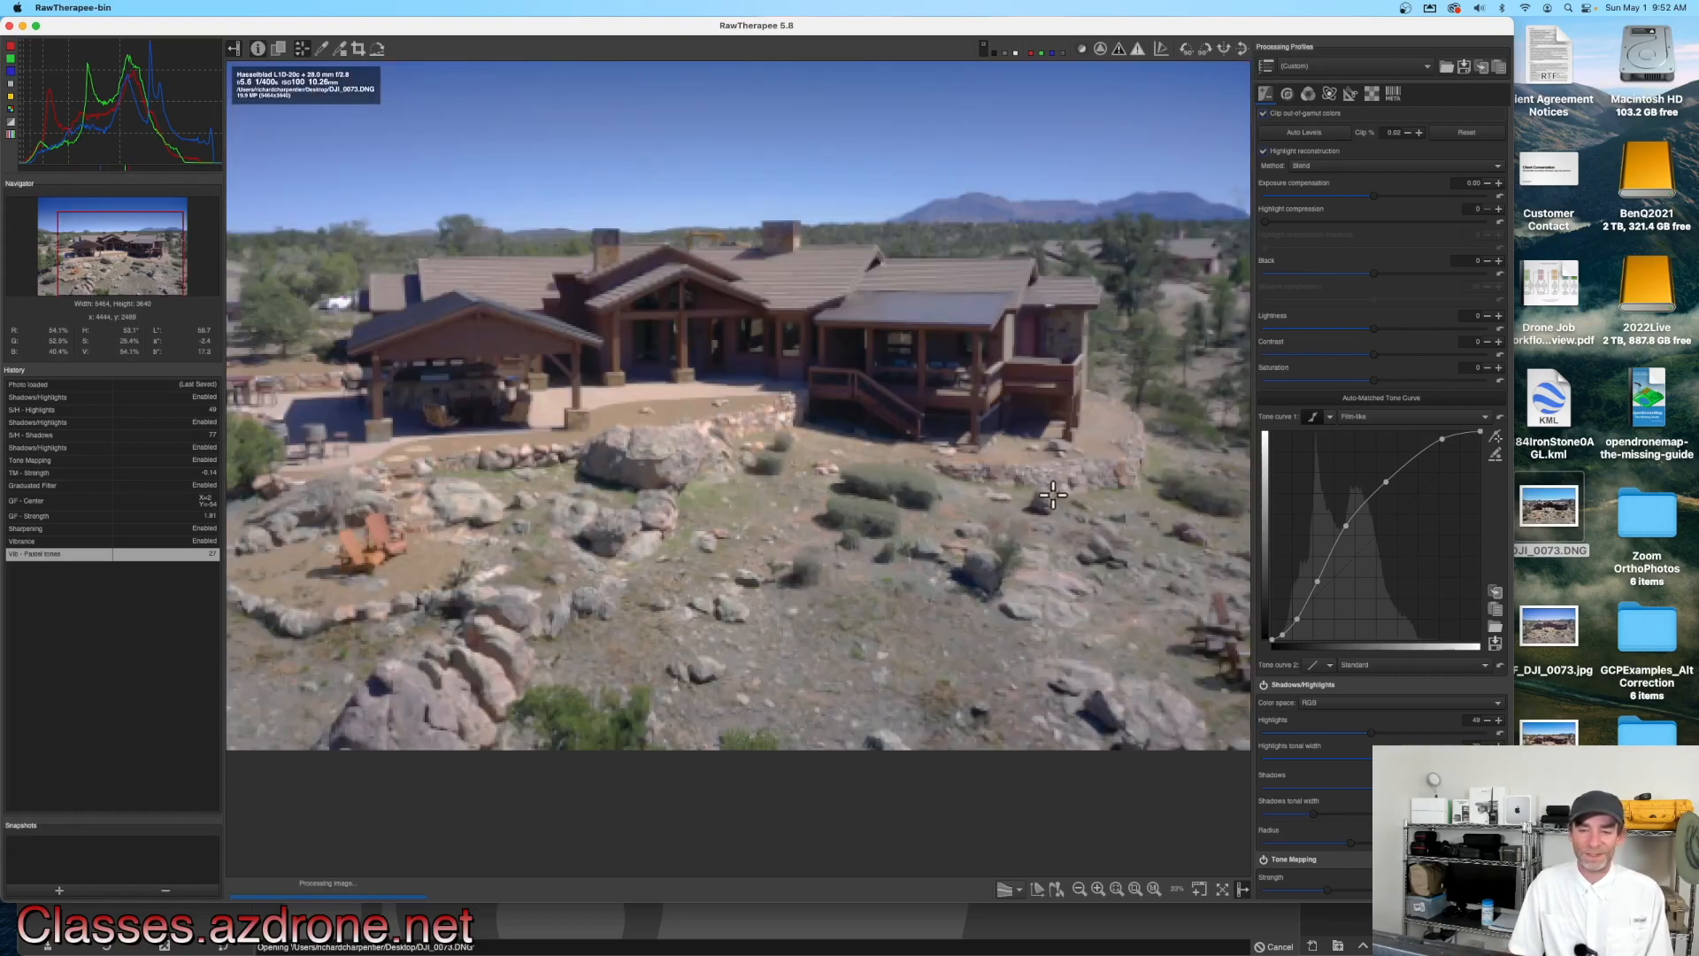
{"action": "scroll", "coordinate": [1053, 495], "scroll_direction": "down", "scroll_amount": 1}
{"action": "mouse_move", "coordinate": [882, 442]}
{"action": "left_mouse_down"}
{"action": "mouse_move", "coordinate": [1039, 554]}
{"action": "mouse_move", "coordinate": [861, 465]}
{"action": "left_mouse_up"}
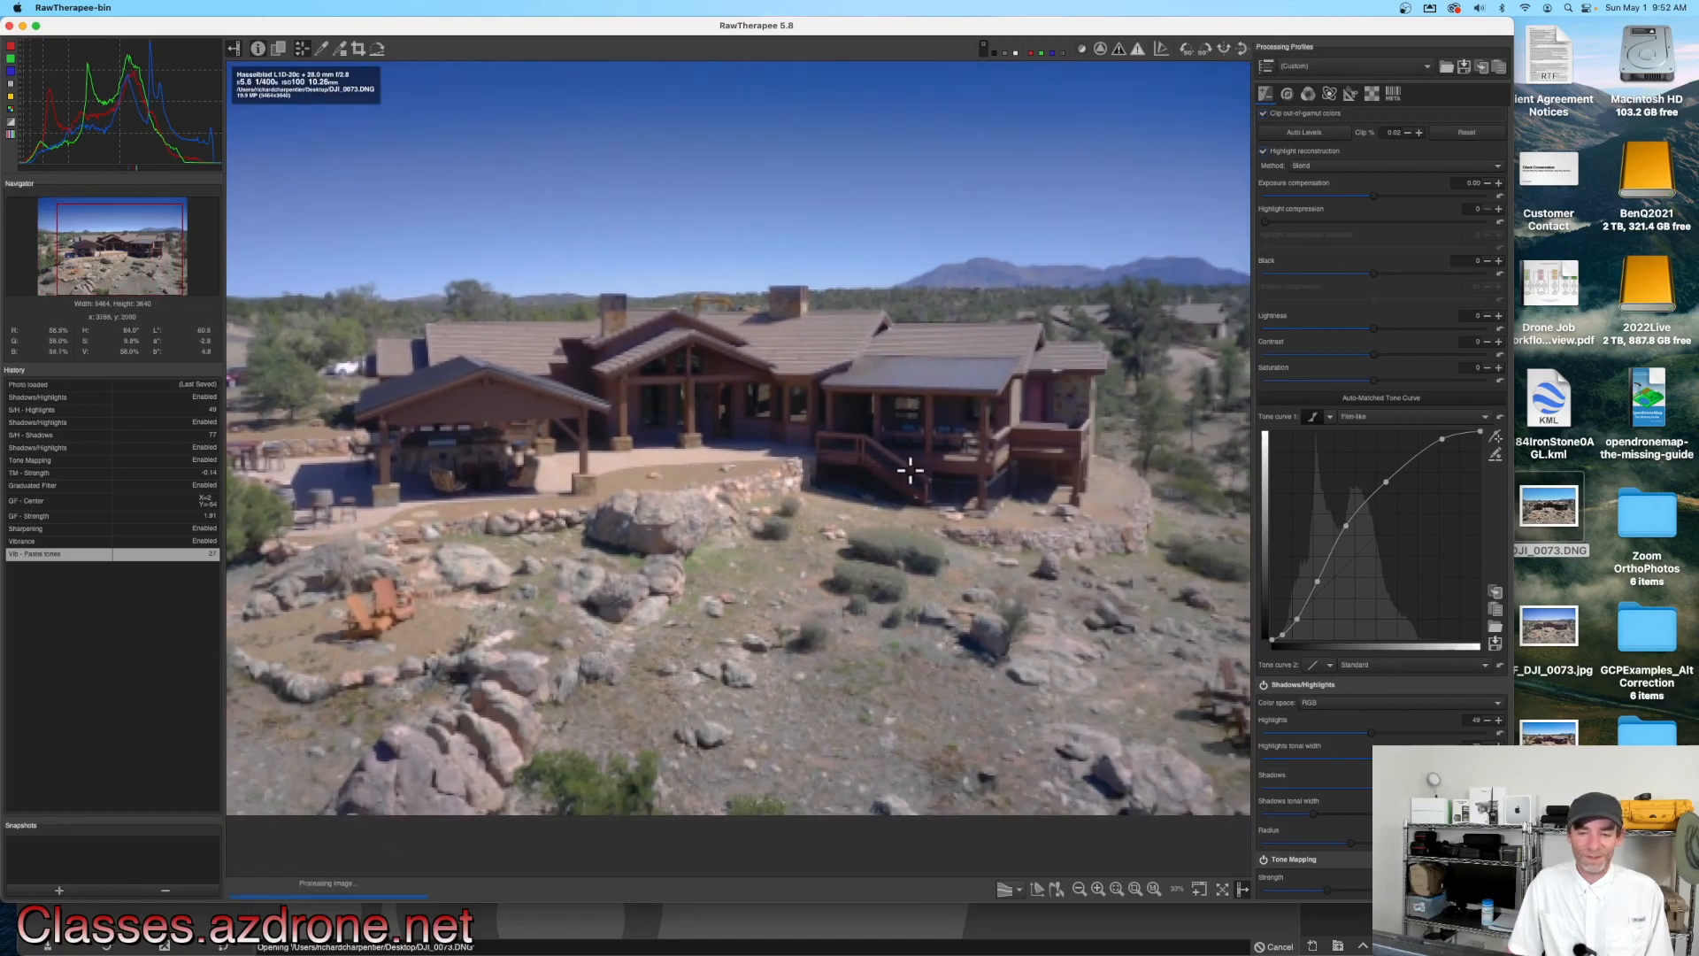
{"action": "left_click", "coordinate": [1289, 95]}
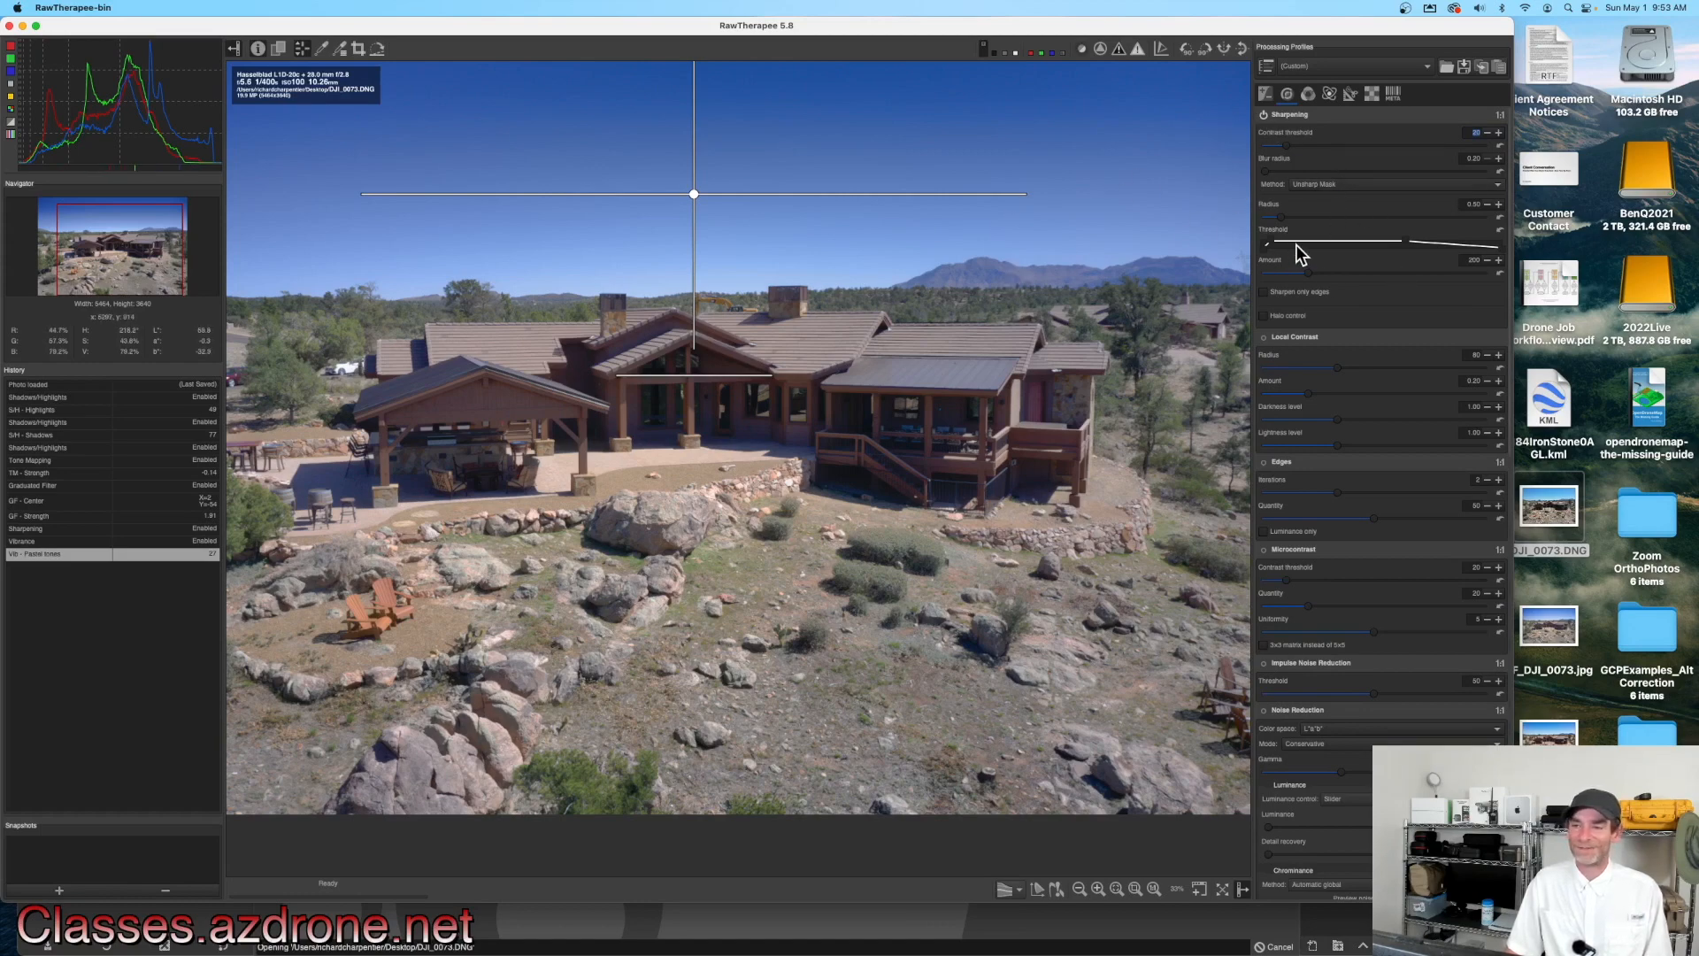
{"action": "left_click", "coordinate": [1265, 93]}
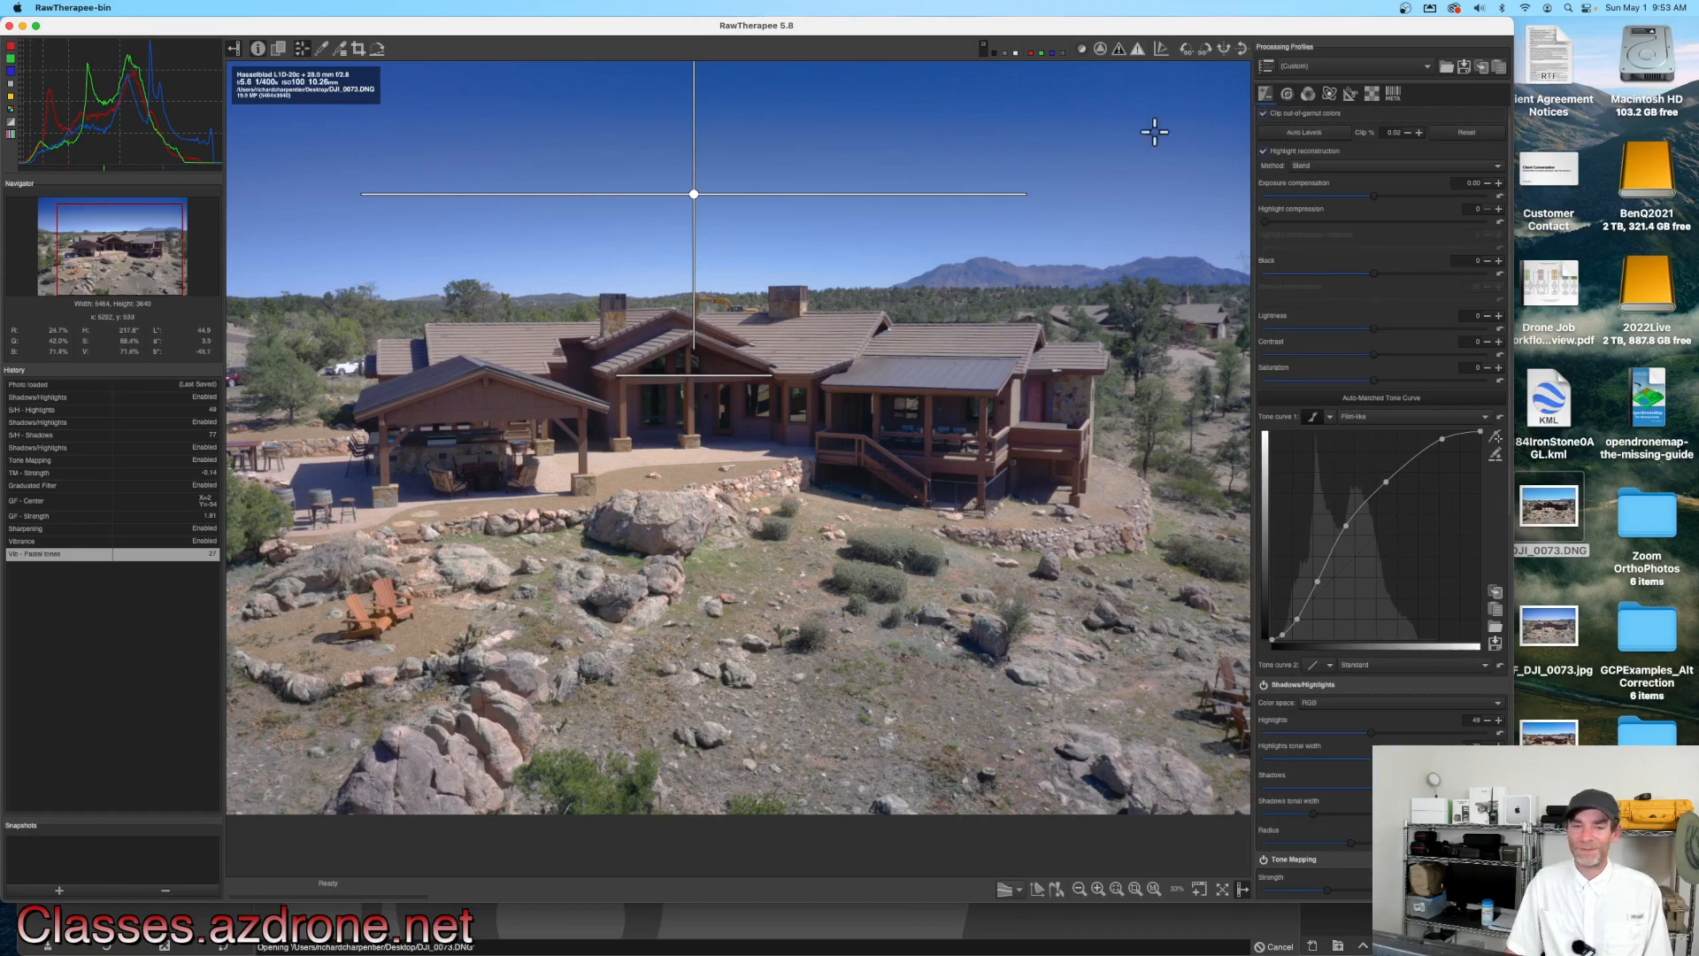
{"action": "scroll", "coordinate": [993, 223], "scroll_direction": "down", "scroll_amount": 3}
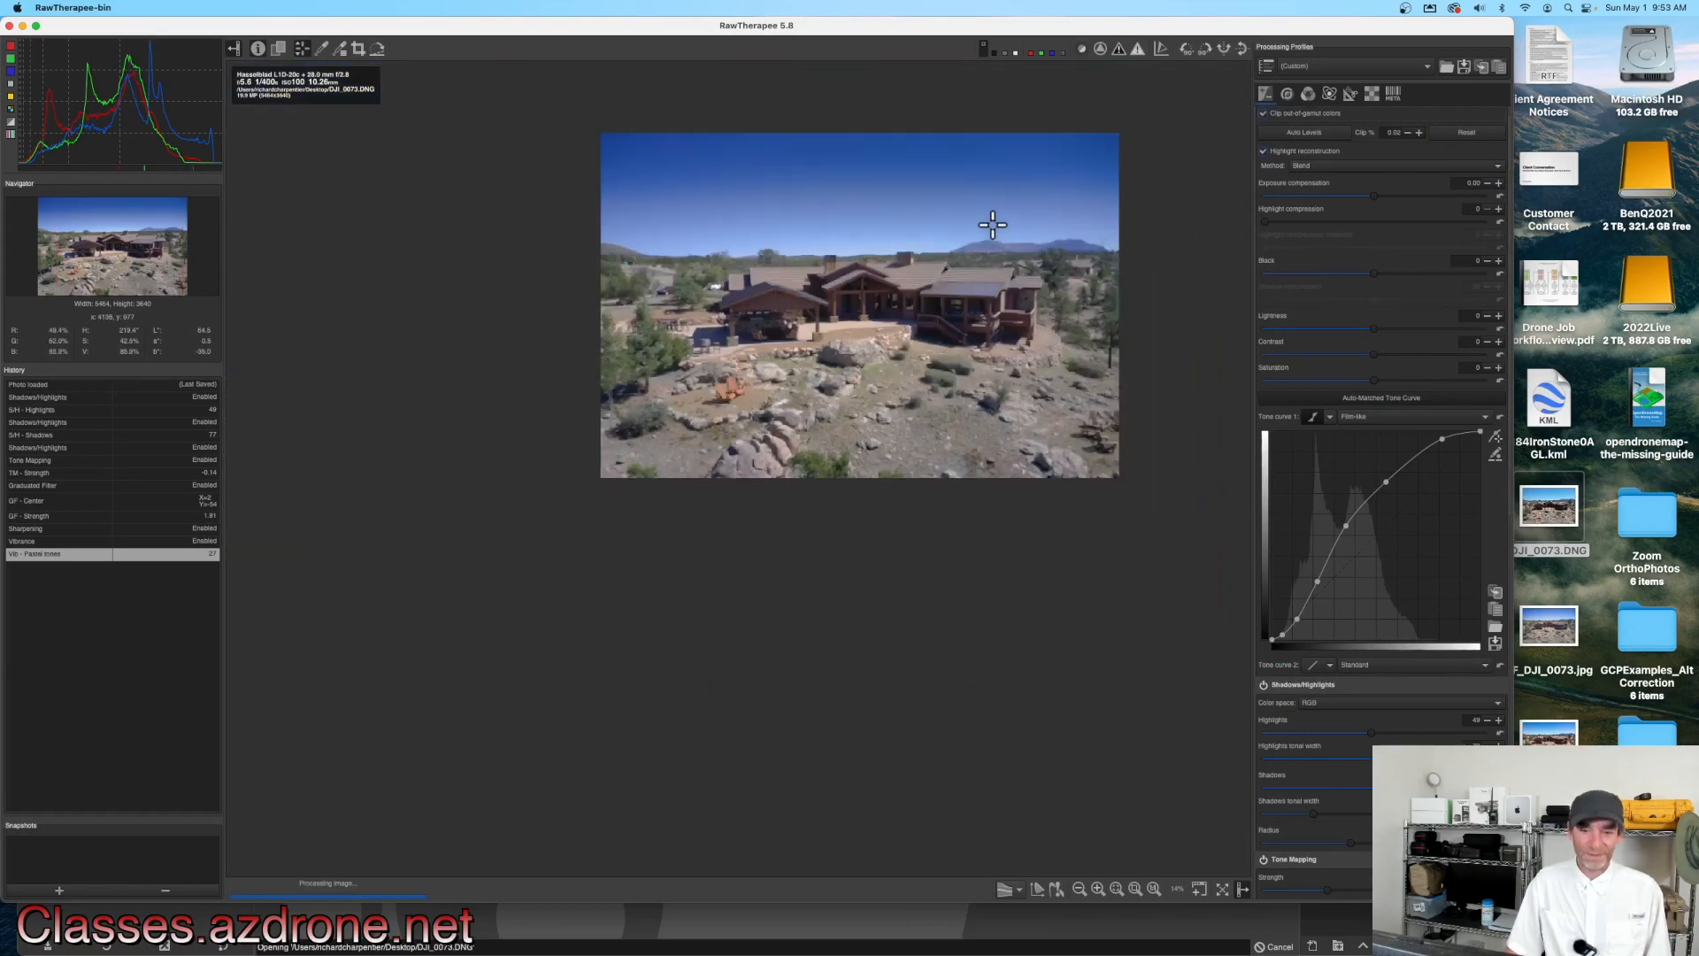
{"action": "left_click_drag", "start_coordinate": [982, 243], "coordinate": [897, 508]}
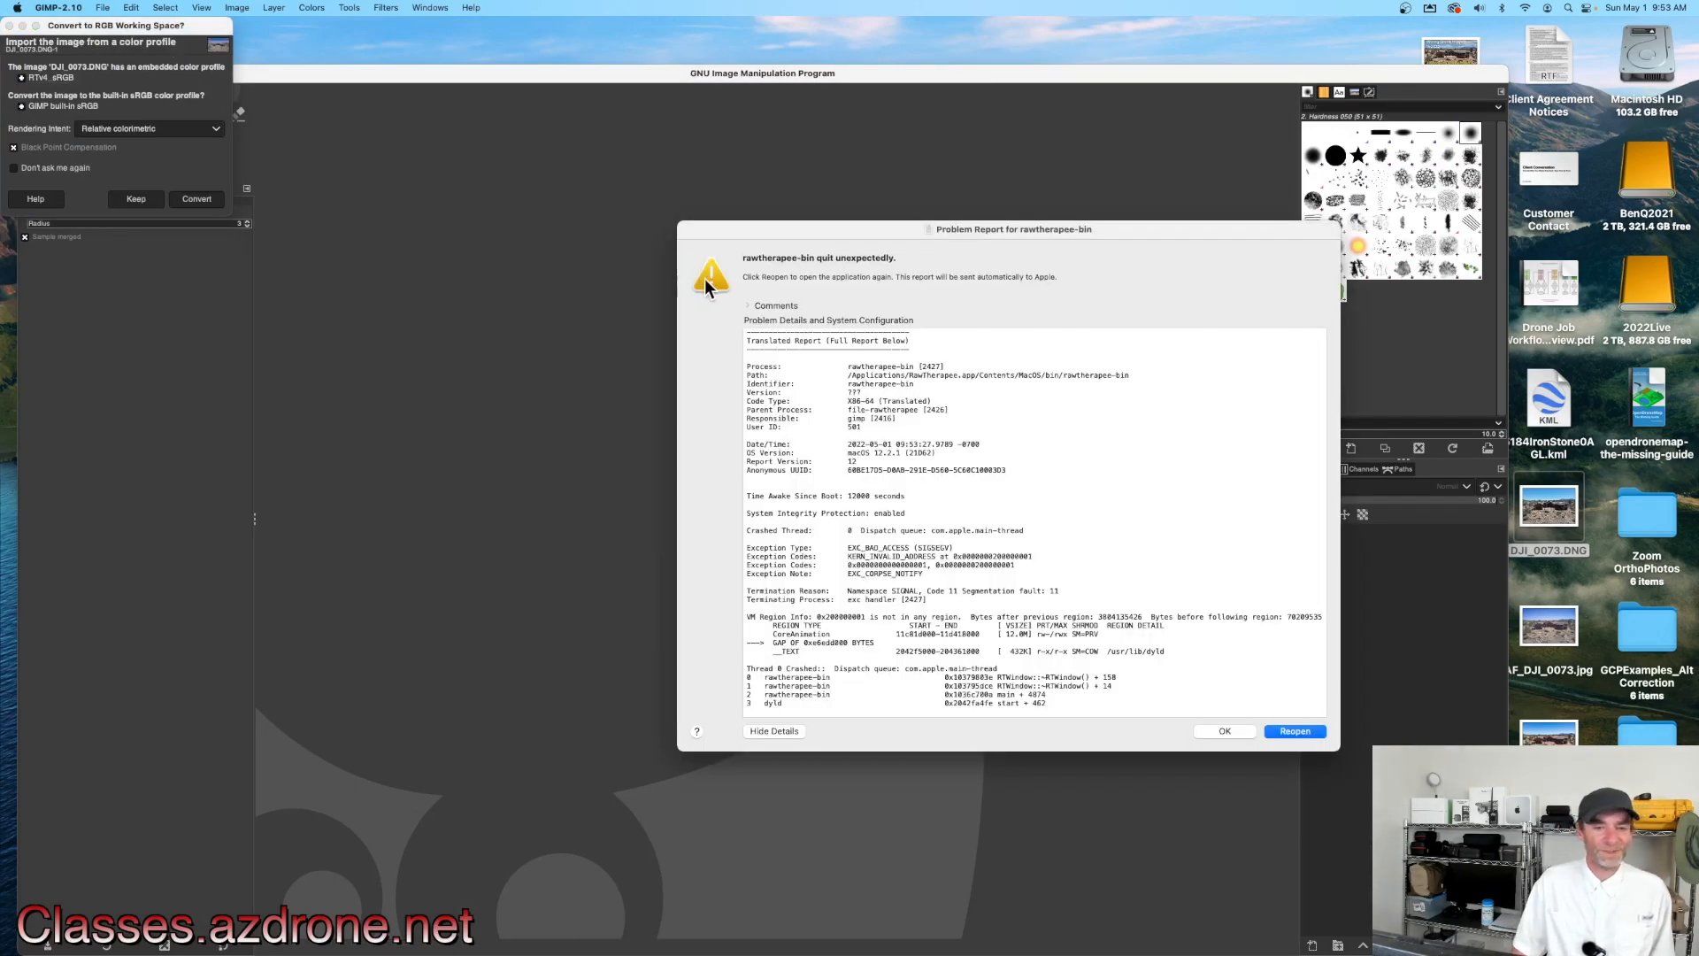
Step: Dismiss the crash report and convert the imported image to GIMP's built-in sRGB profile
{"action": "left_click", "coordinate": [1227, 730]}
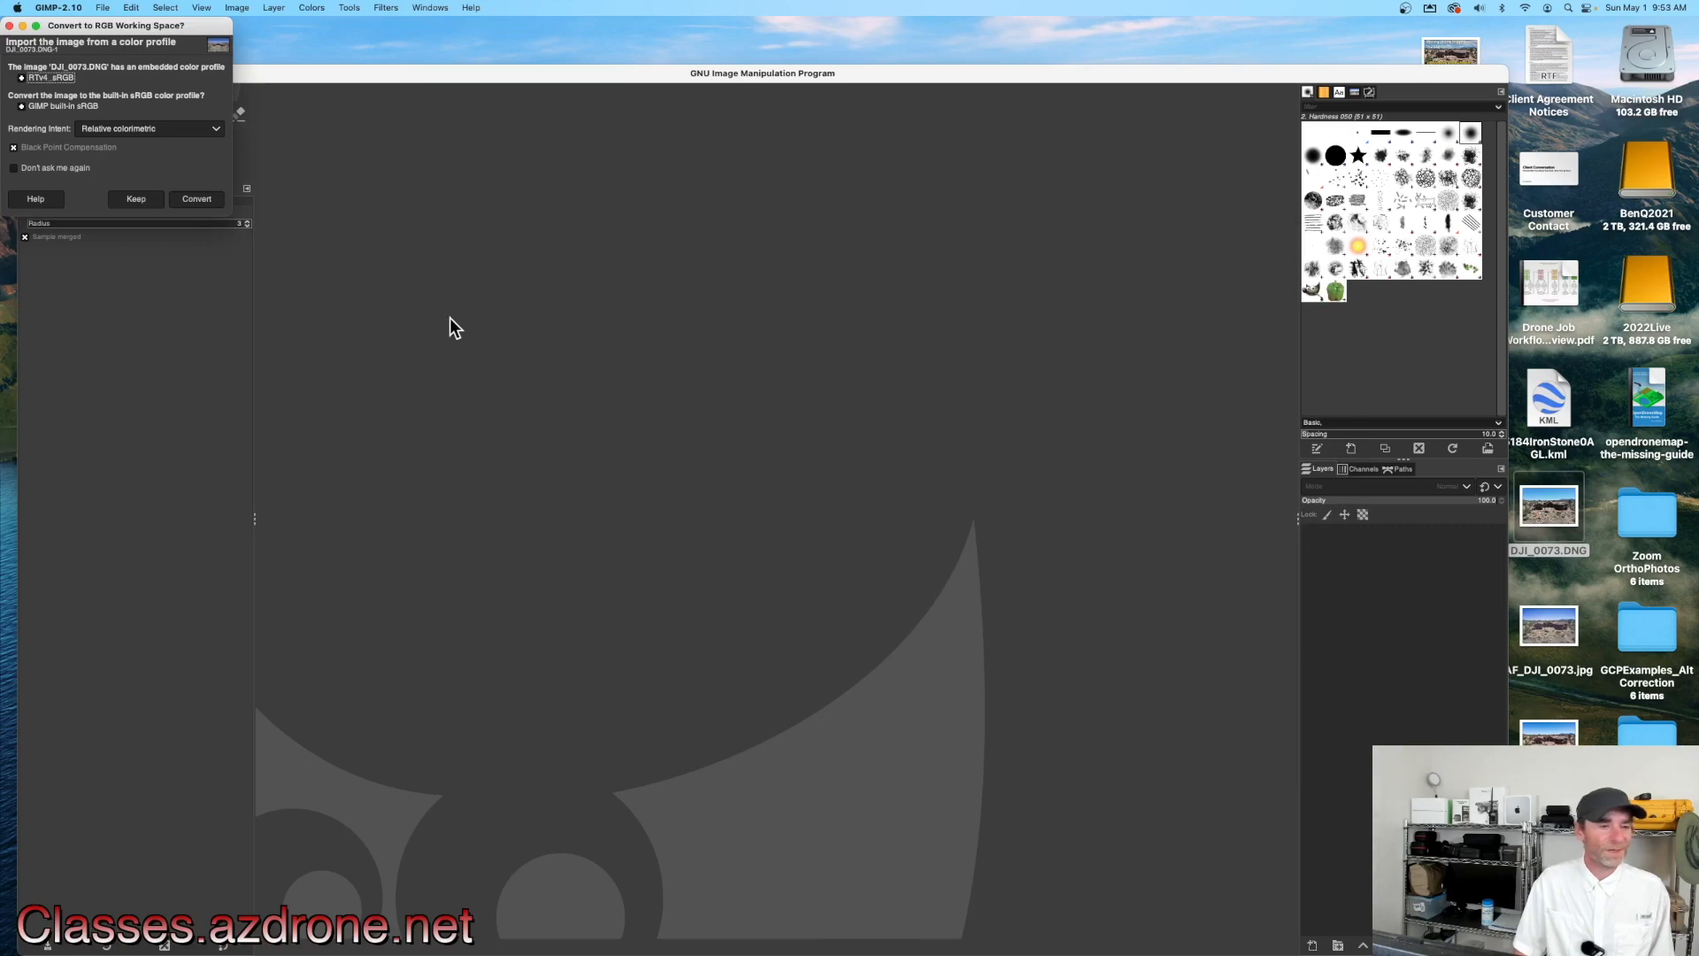
{"action": "left_click", "coordinate": [157, 204]}
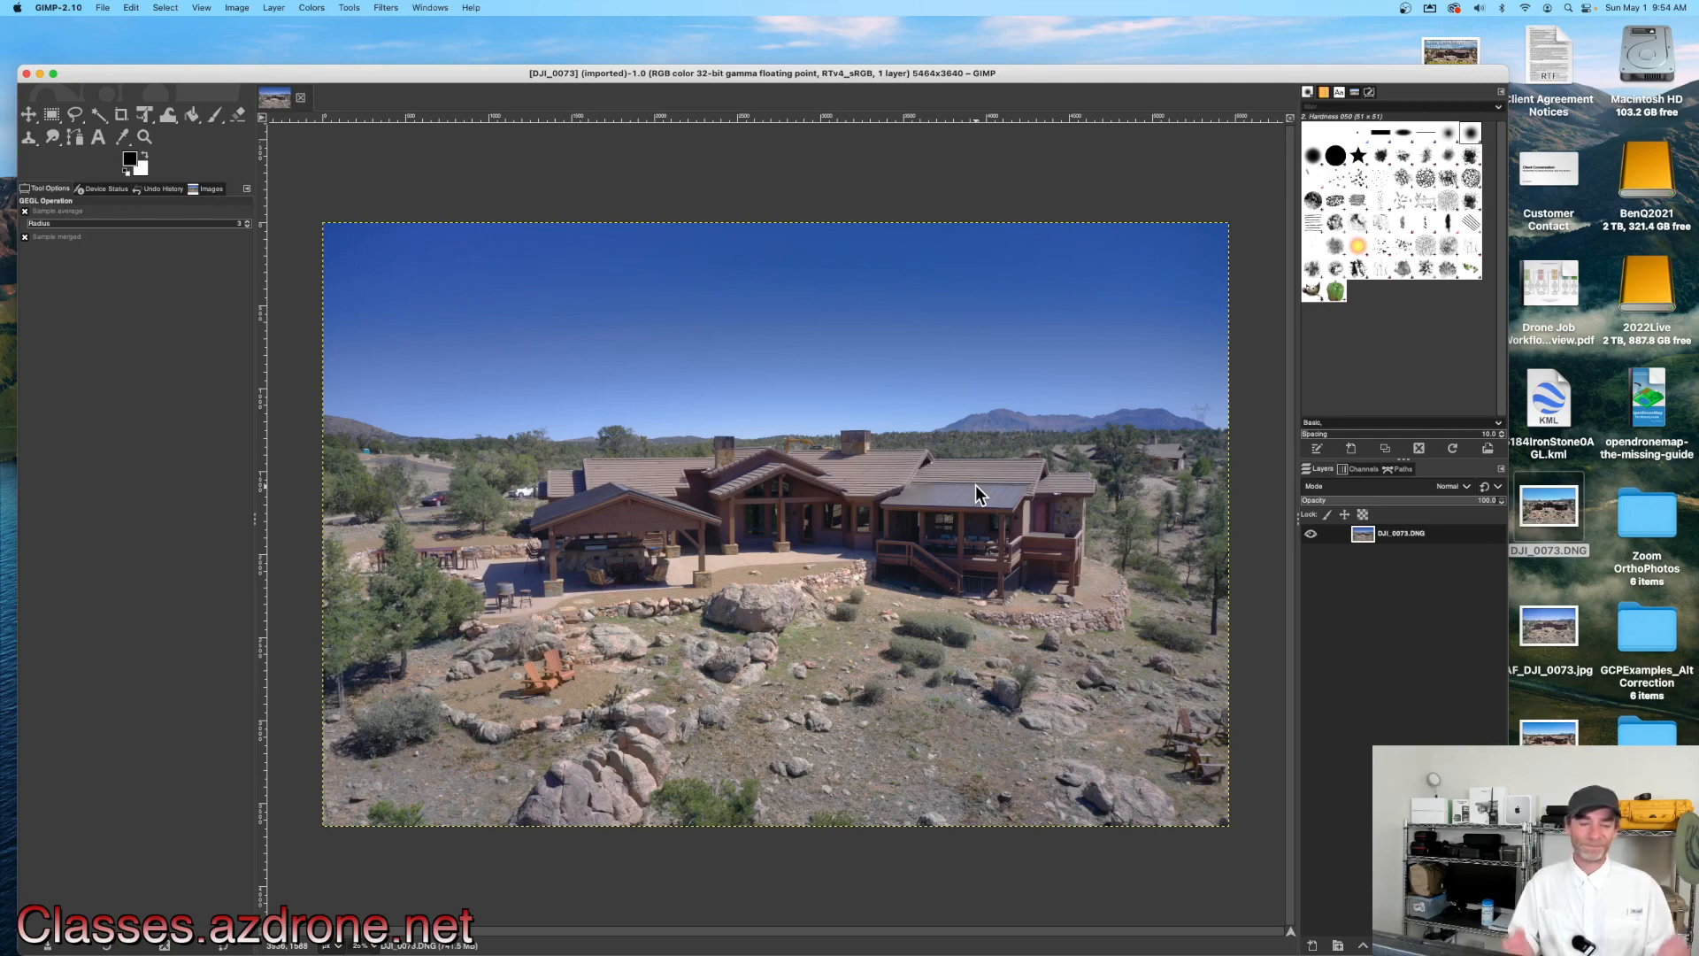
{"action": "left_click_drag", "start_coordinate": [1005, 73], "coordinate": [998, 25]}
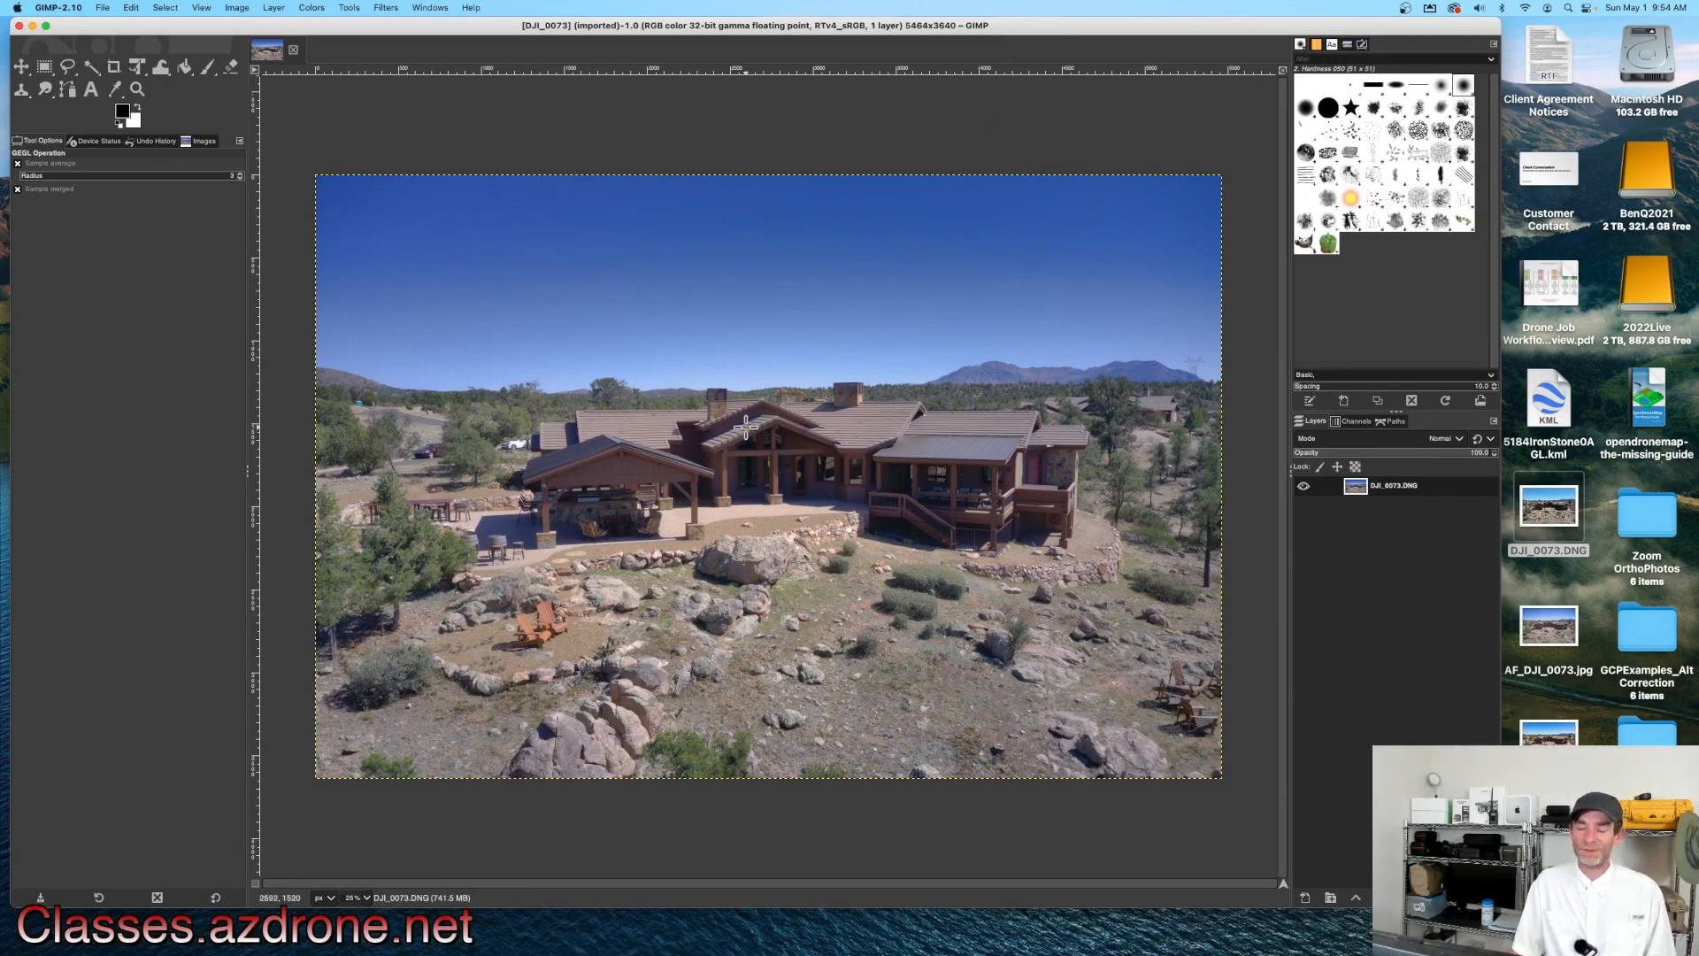
Step: Create a new layer from visible and apply Auto White Balance to it
{"action": "right_click", "coordinate": [1363, 497]}
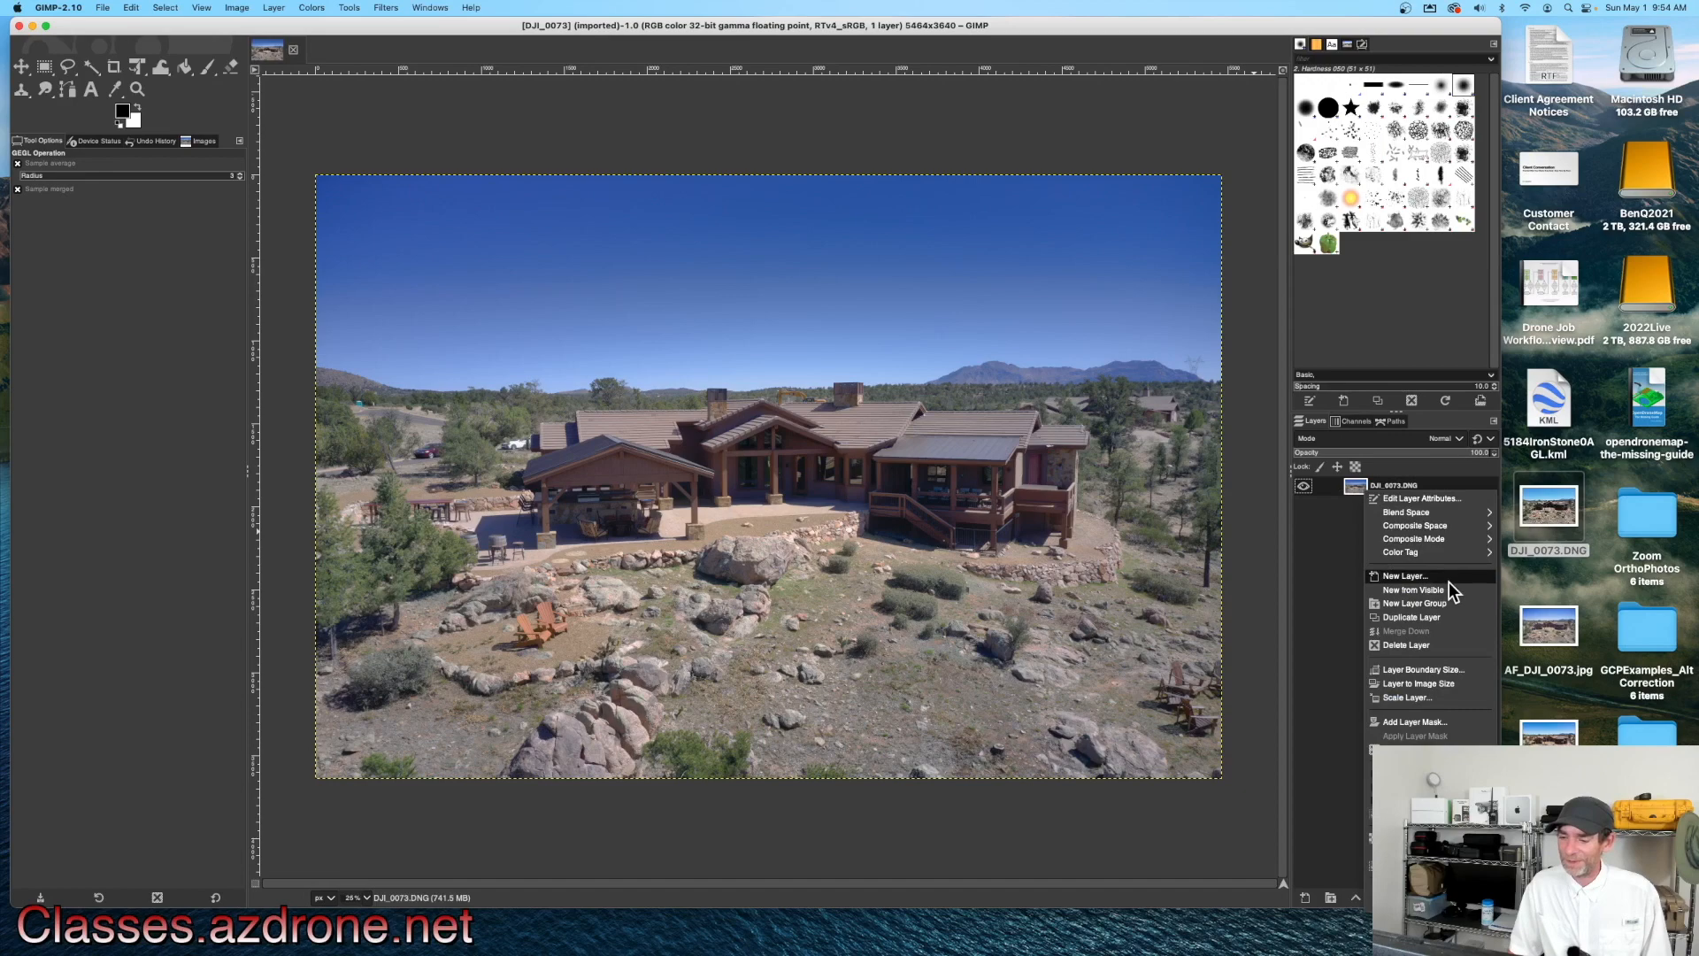
{"action": "left_click", "coordinate": [1435, 600]}
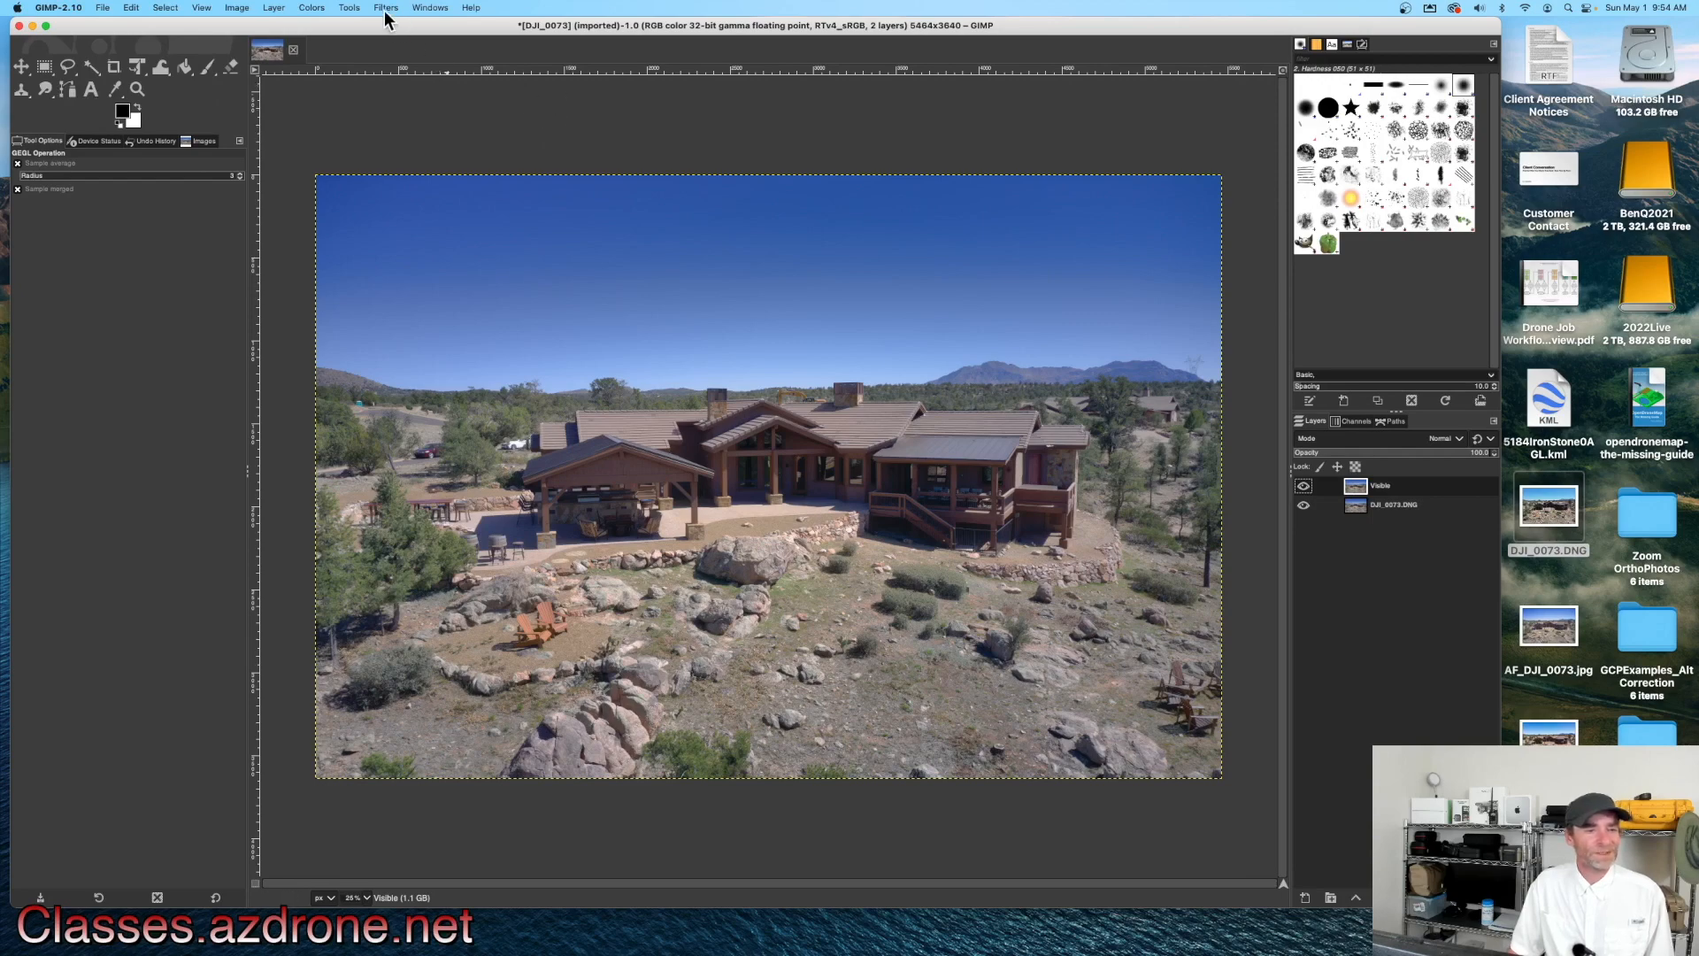
{"action": "left_click", "coordinate": [316, 10]}
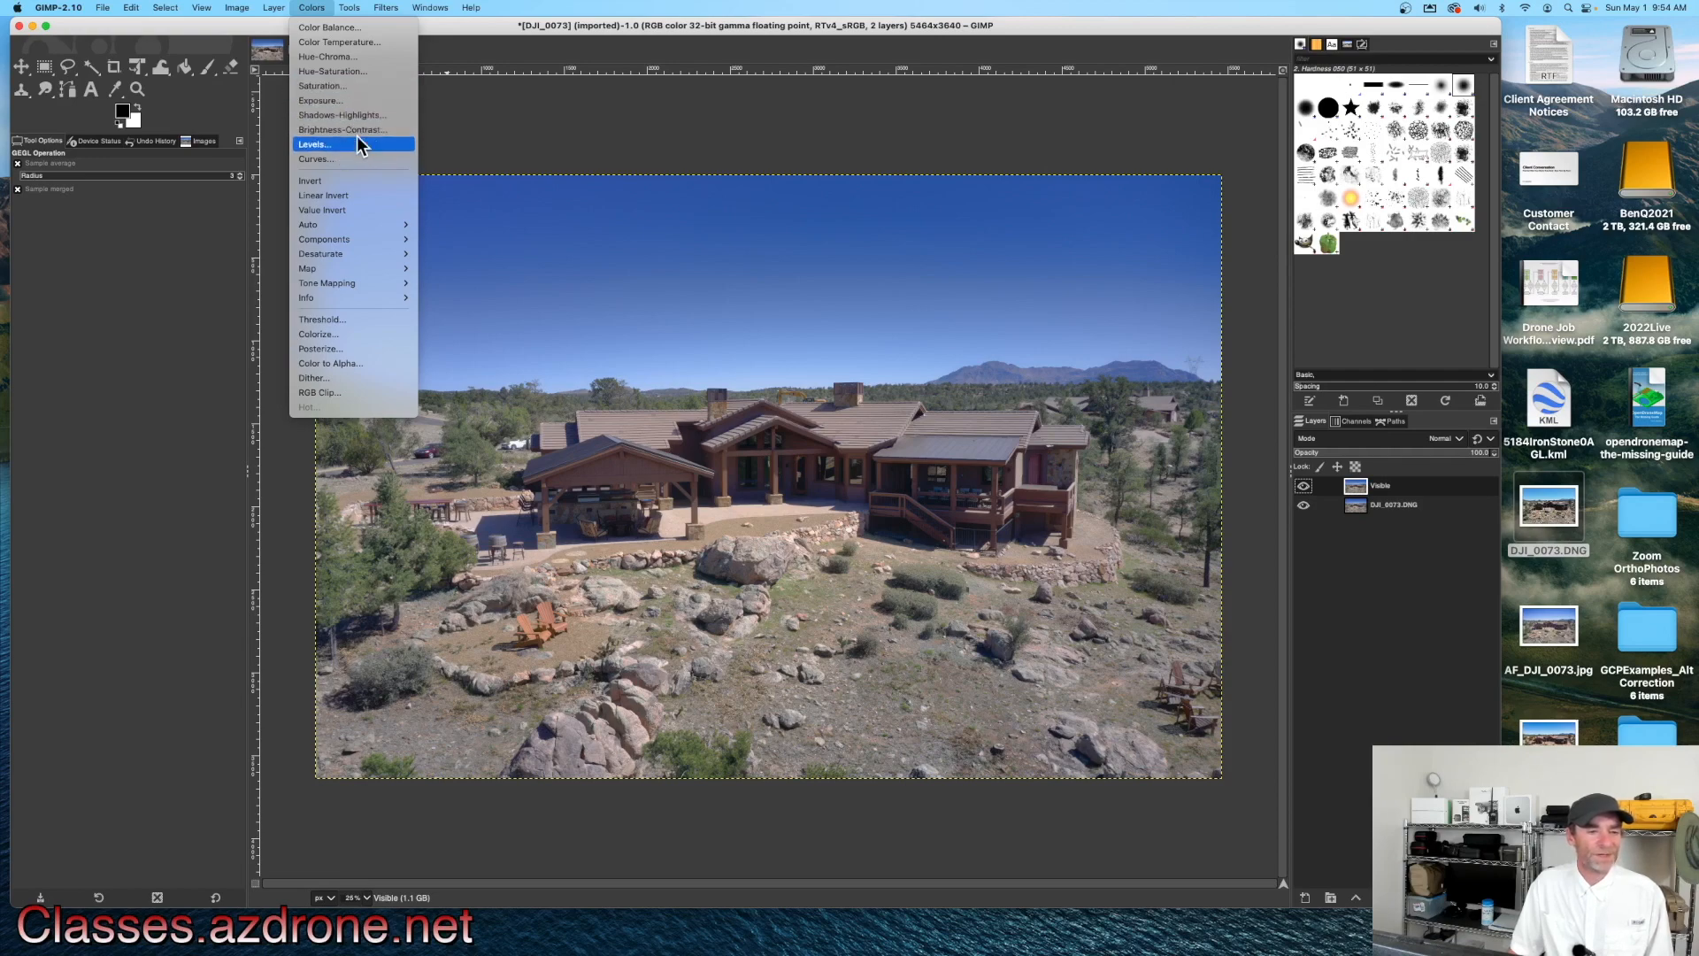
{"action": "mouse_move", "coordinate": [374, 230]}
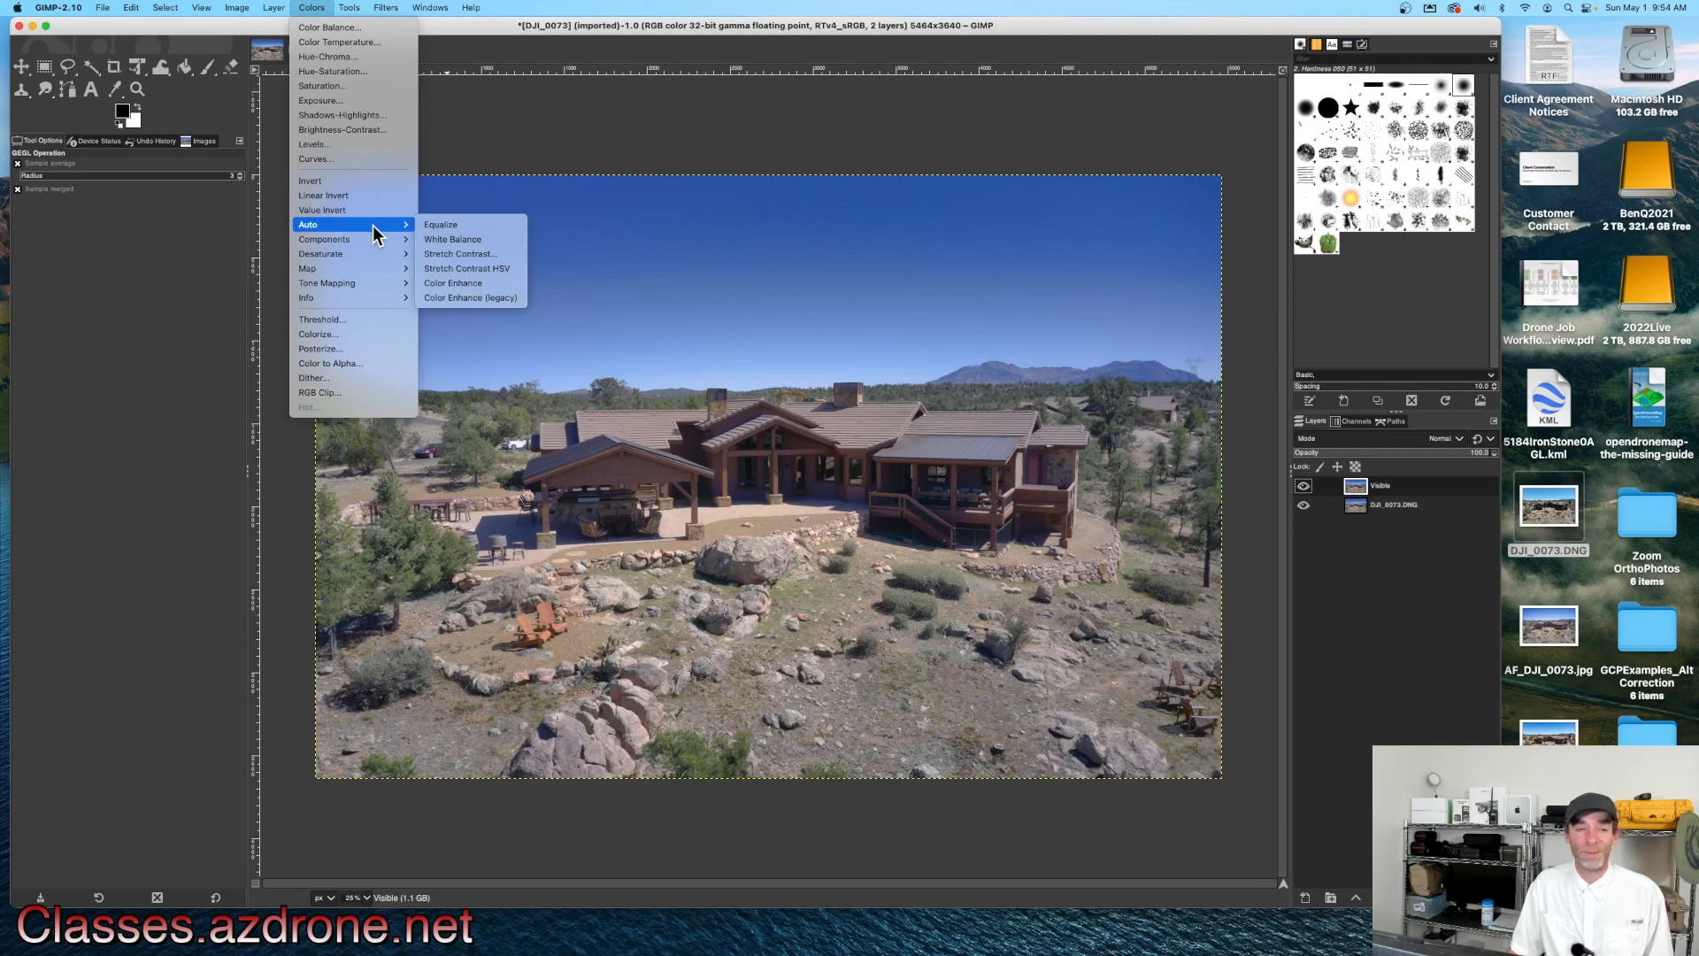
{"action": "left_click", "coordinate": [480, 240]}
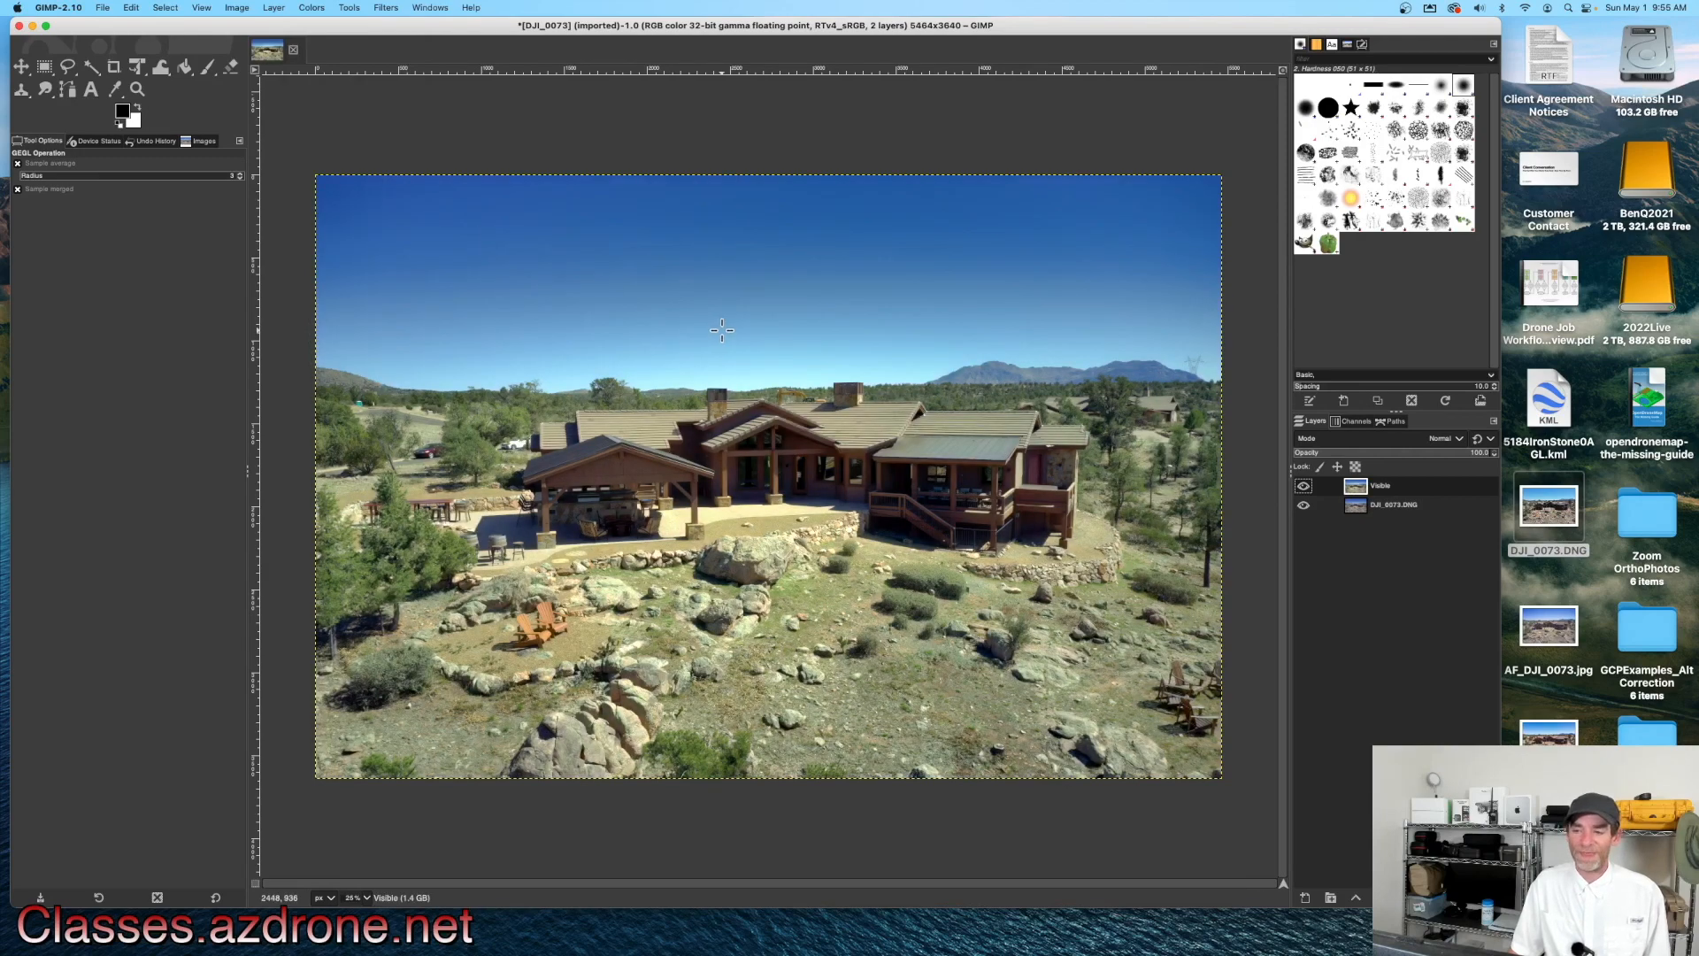
Step: Lower the new layer's opacity to about 50% and toggle its visibility to compare
{"action": "left_click", "coordinate": [1494, 455]}
{"action": "left_click_drag", "start_coordinate": [1490, 450], "coordinate": [1358, 455]}
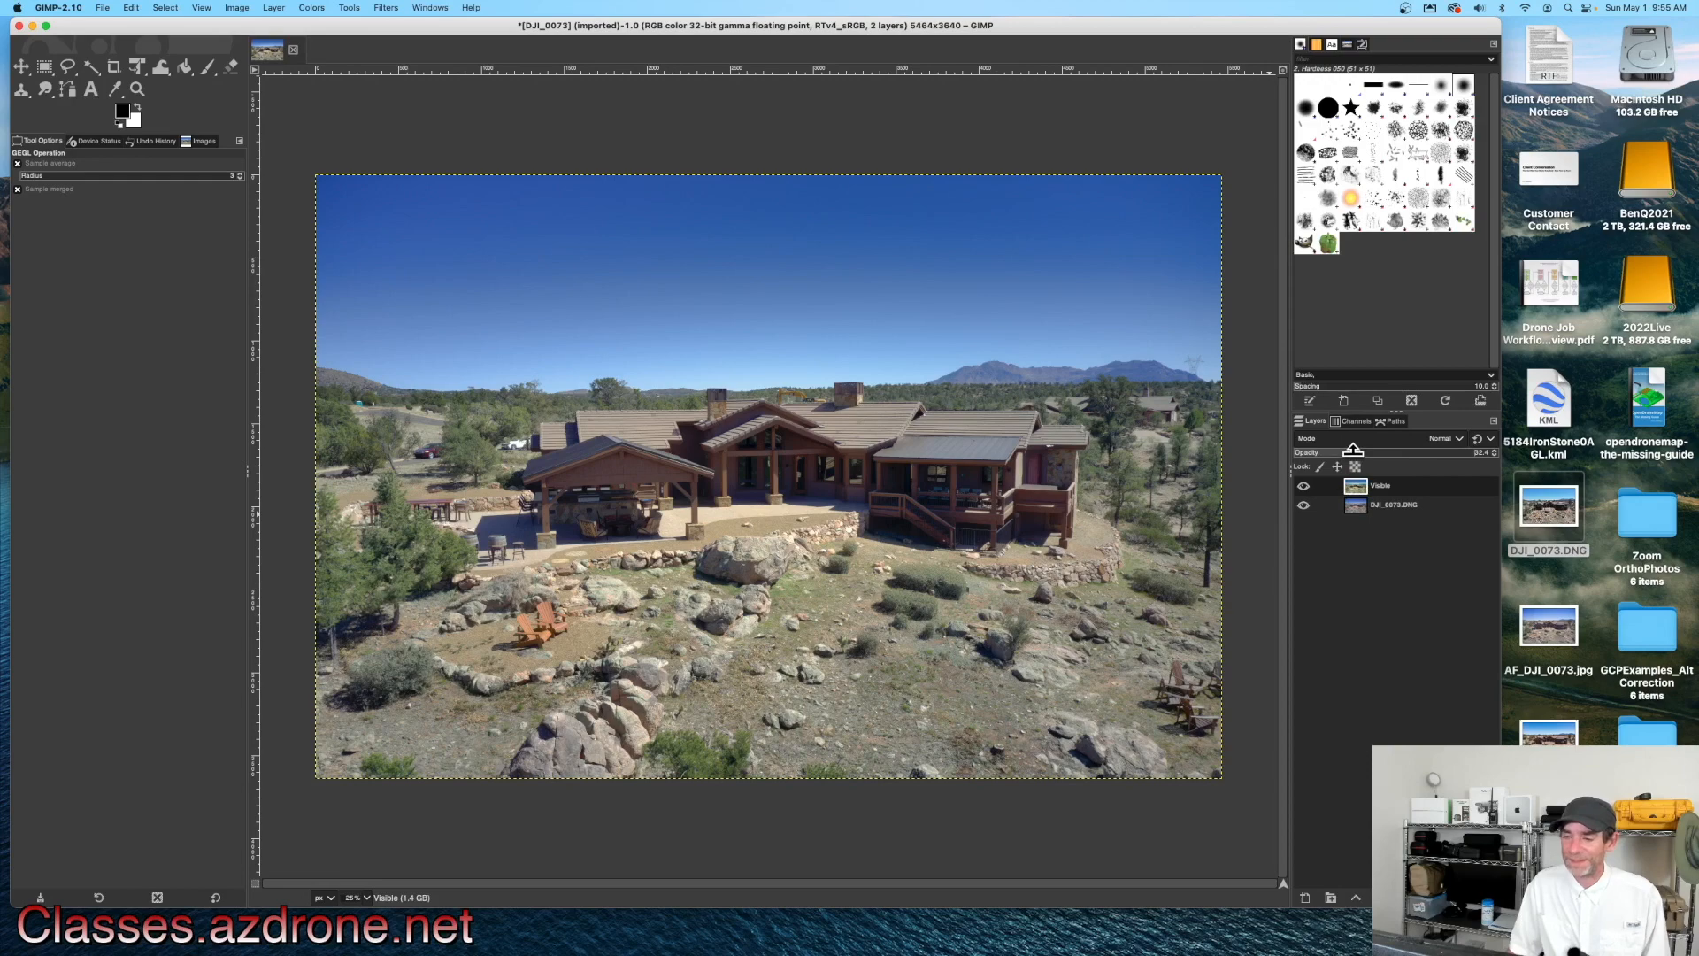
{"action": "left_click", "coordinate": [1305, 487]}
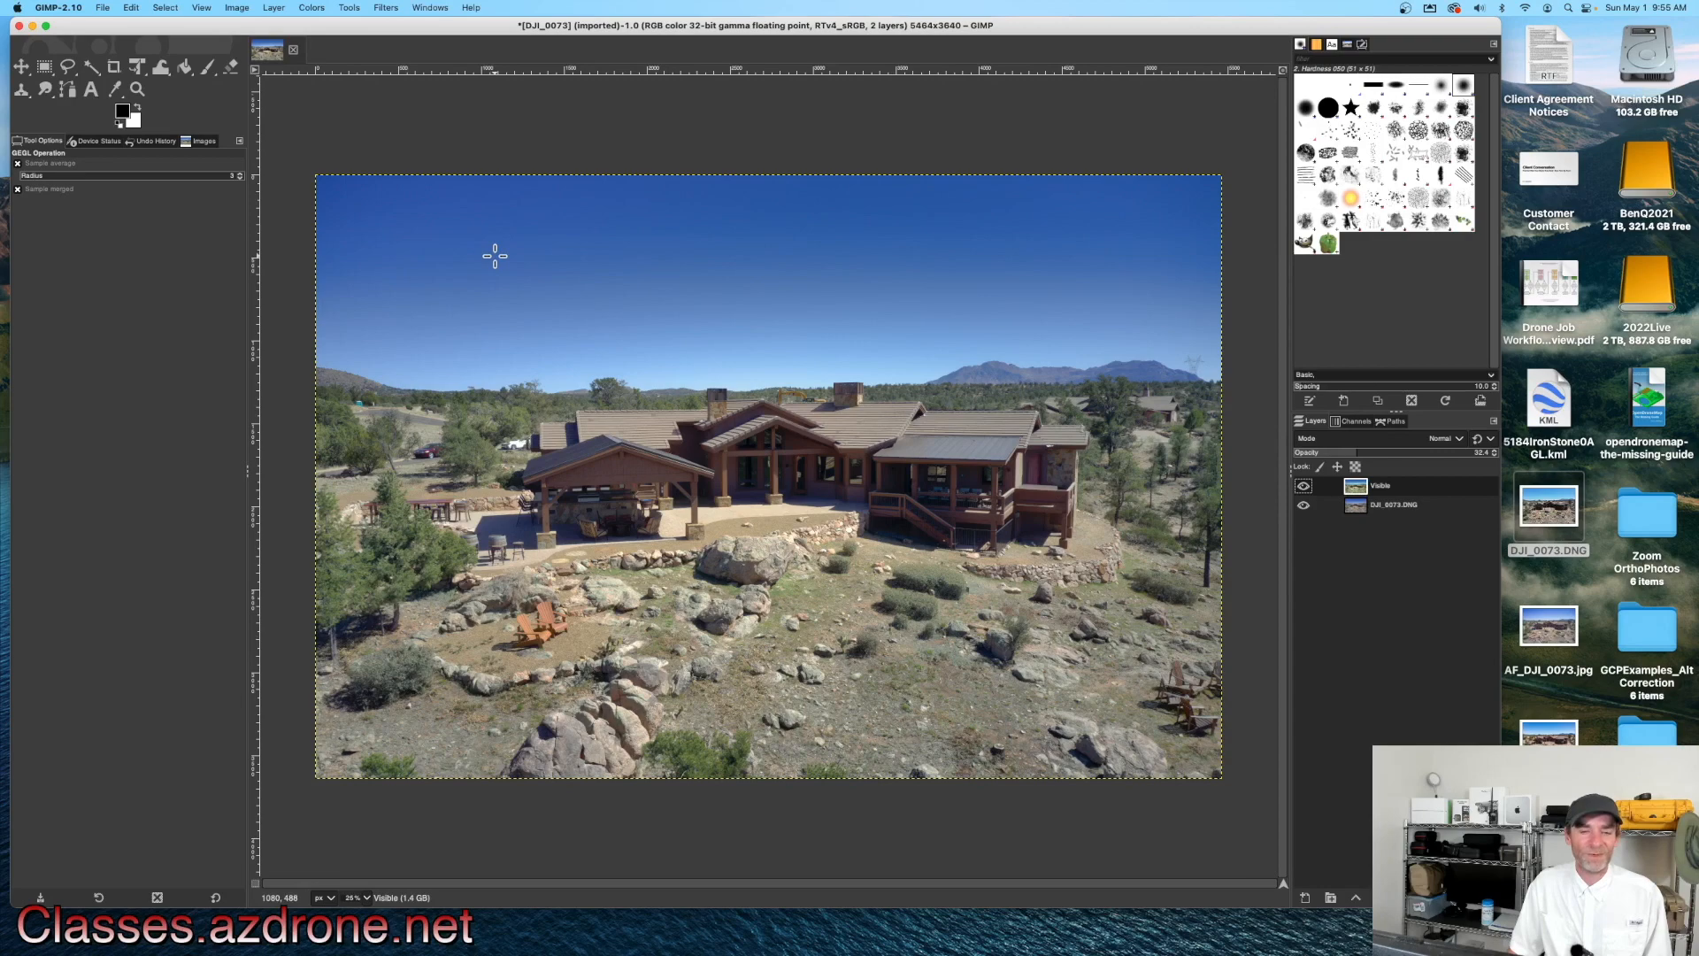
Step: Save the project as GimpEdit1.xcf in the Desktop folder
{"action": "left_click", "coordinate": [111, 11]}
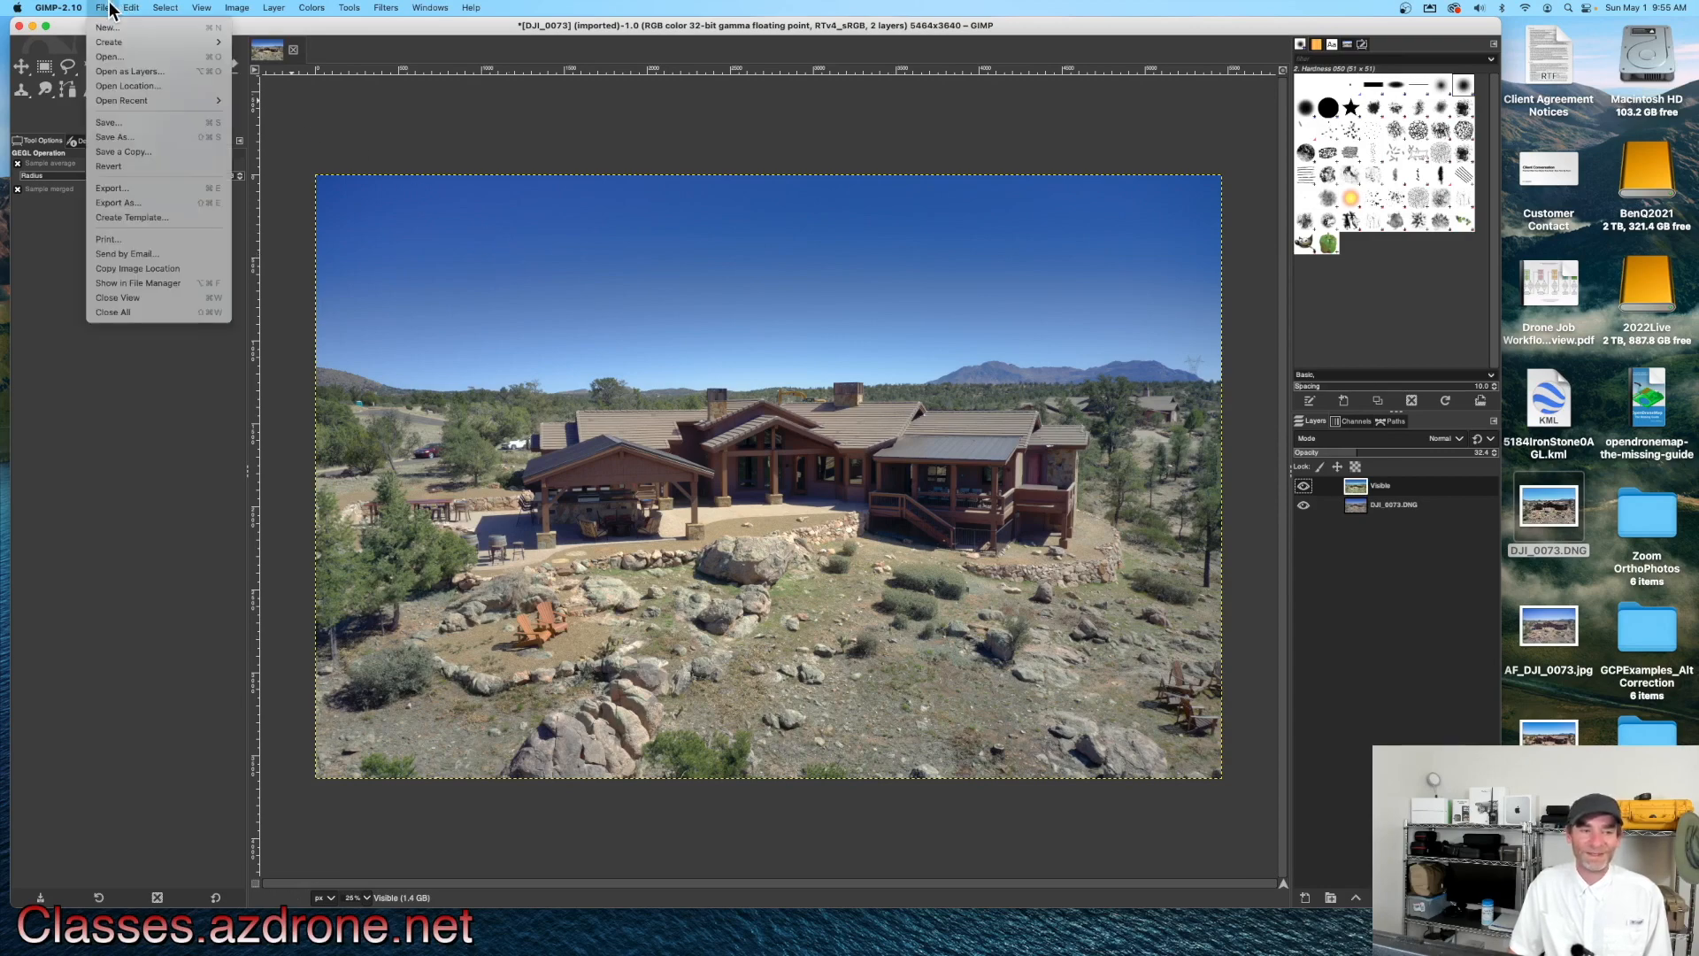
{"action": "left_click", "coordinate": [160, 140]}
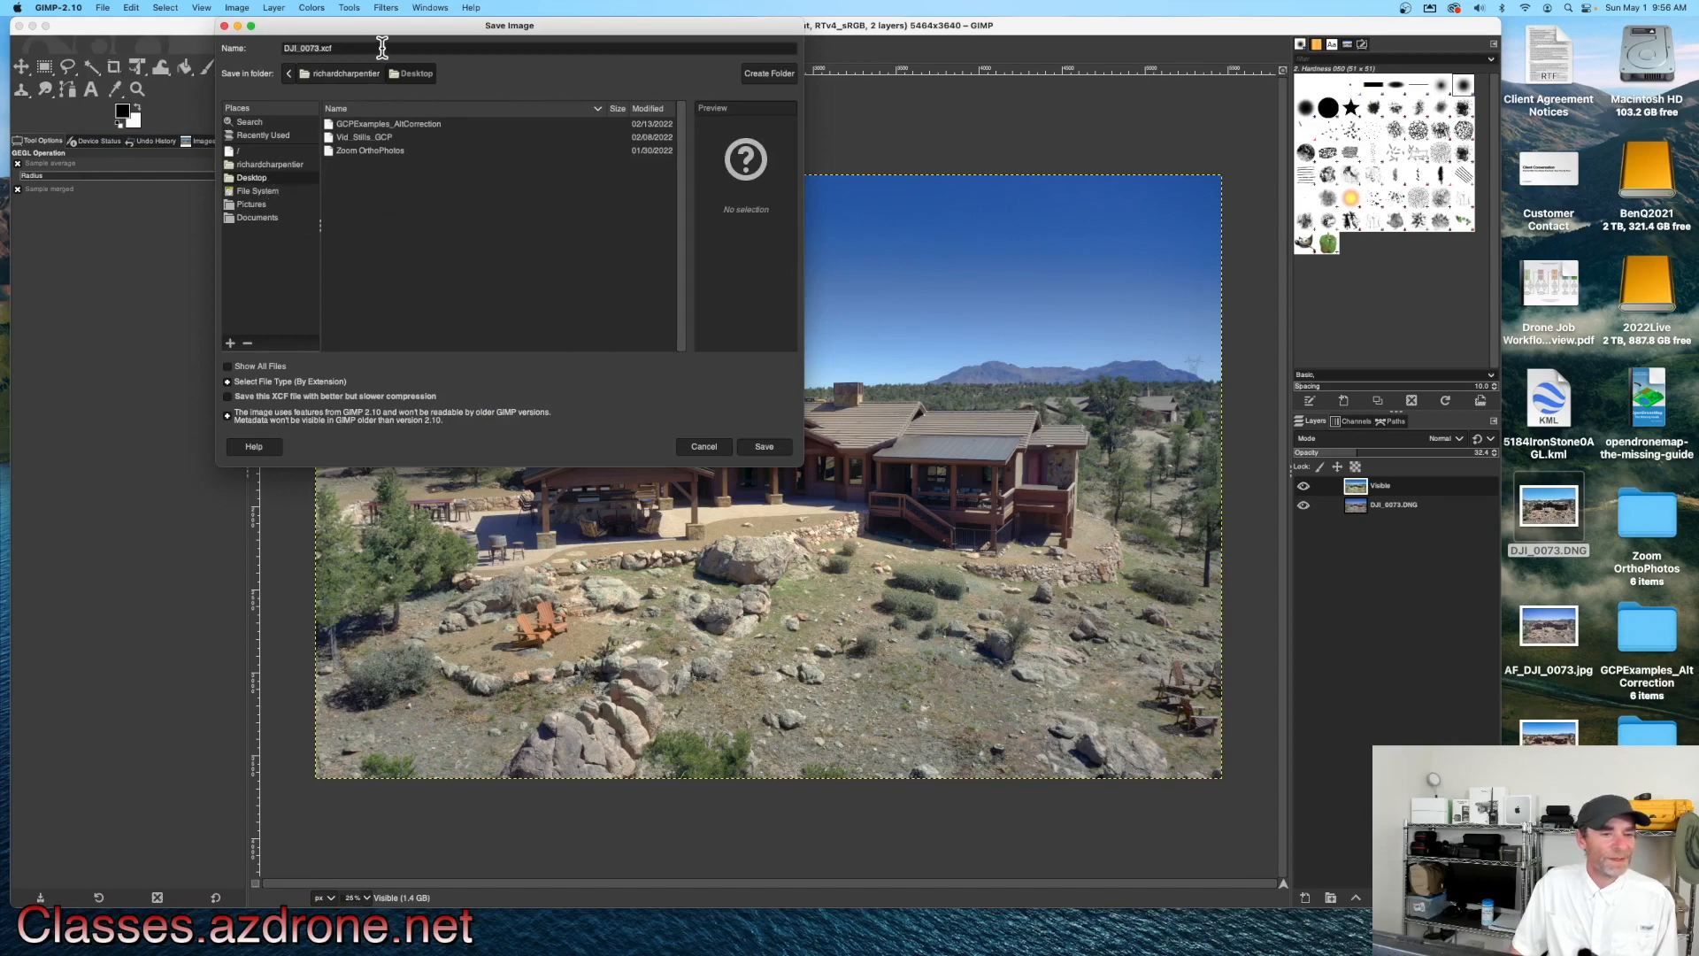
{"action": "left_click_drag", "start_coordinate": [286, 51], "coordinate": [307, 50]}
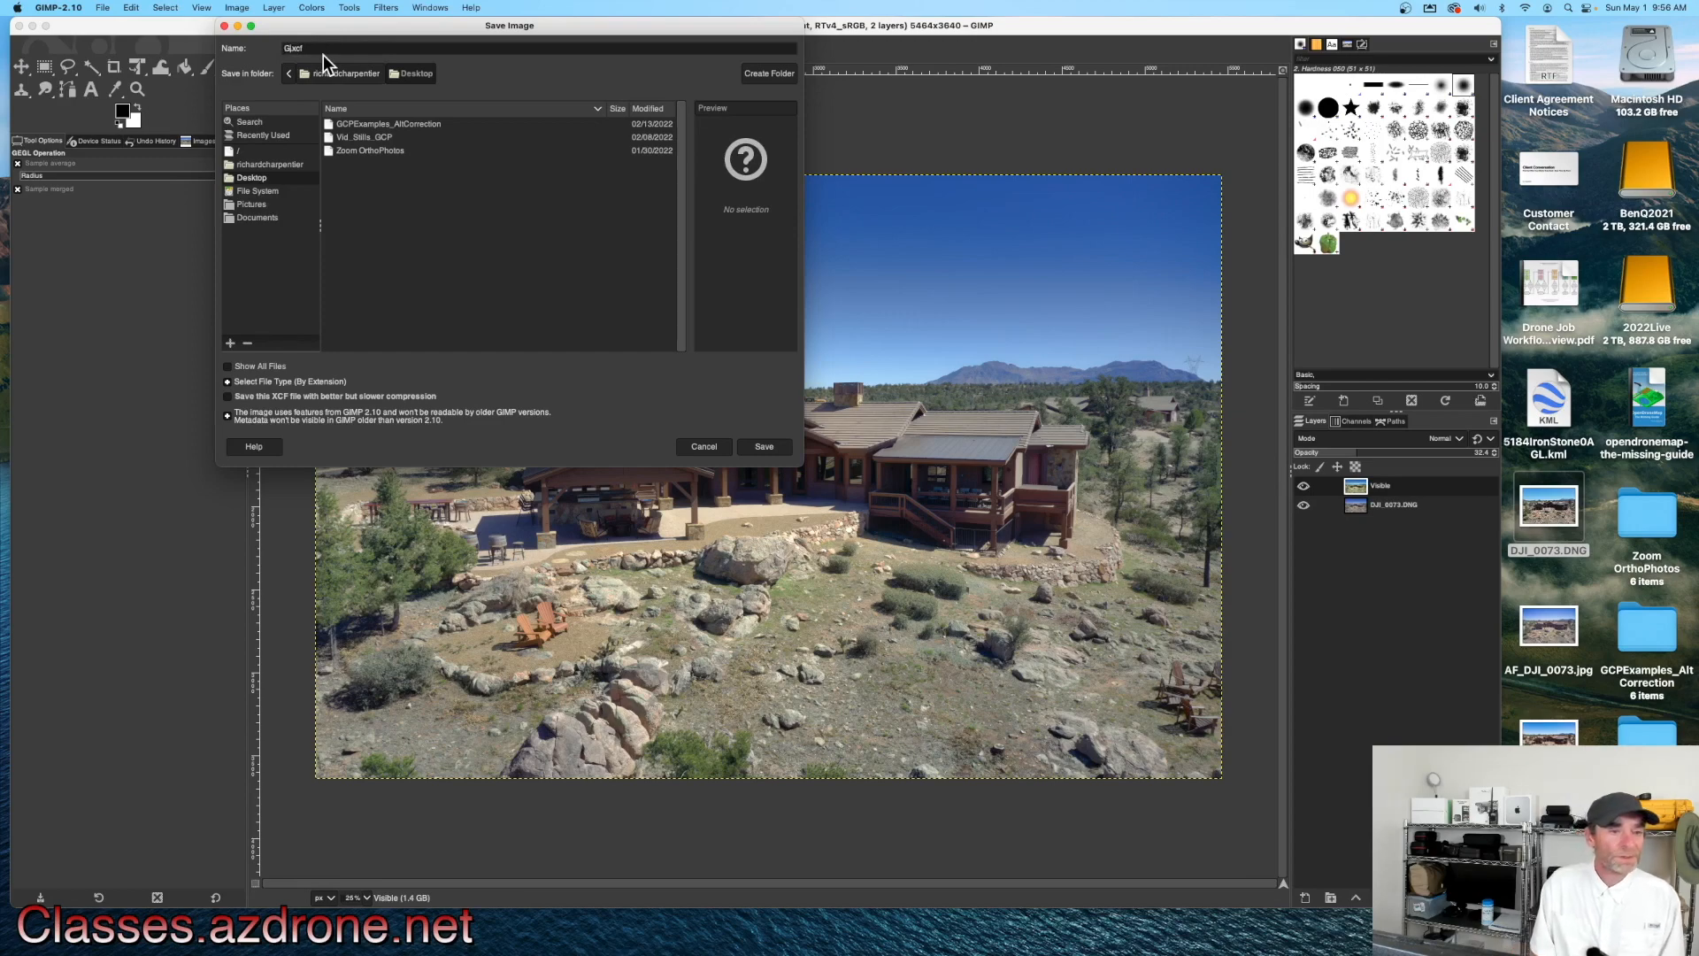
{"action": "type", "text": "1"}
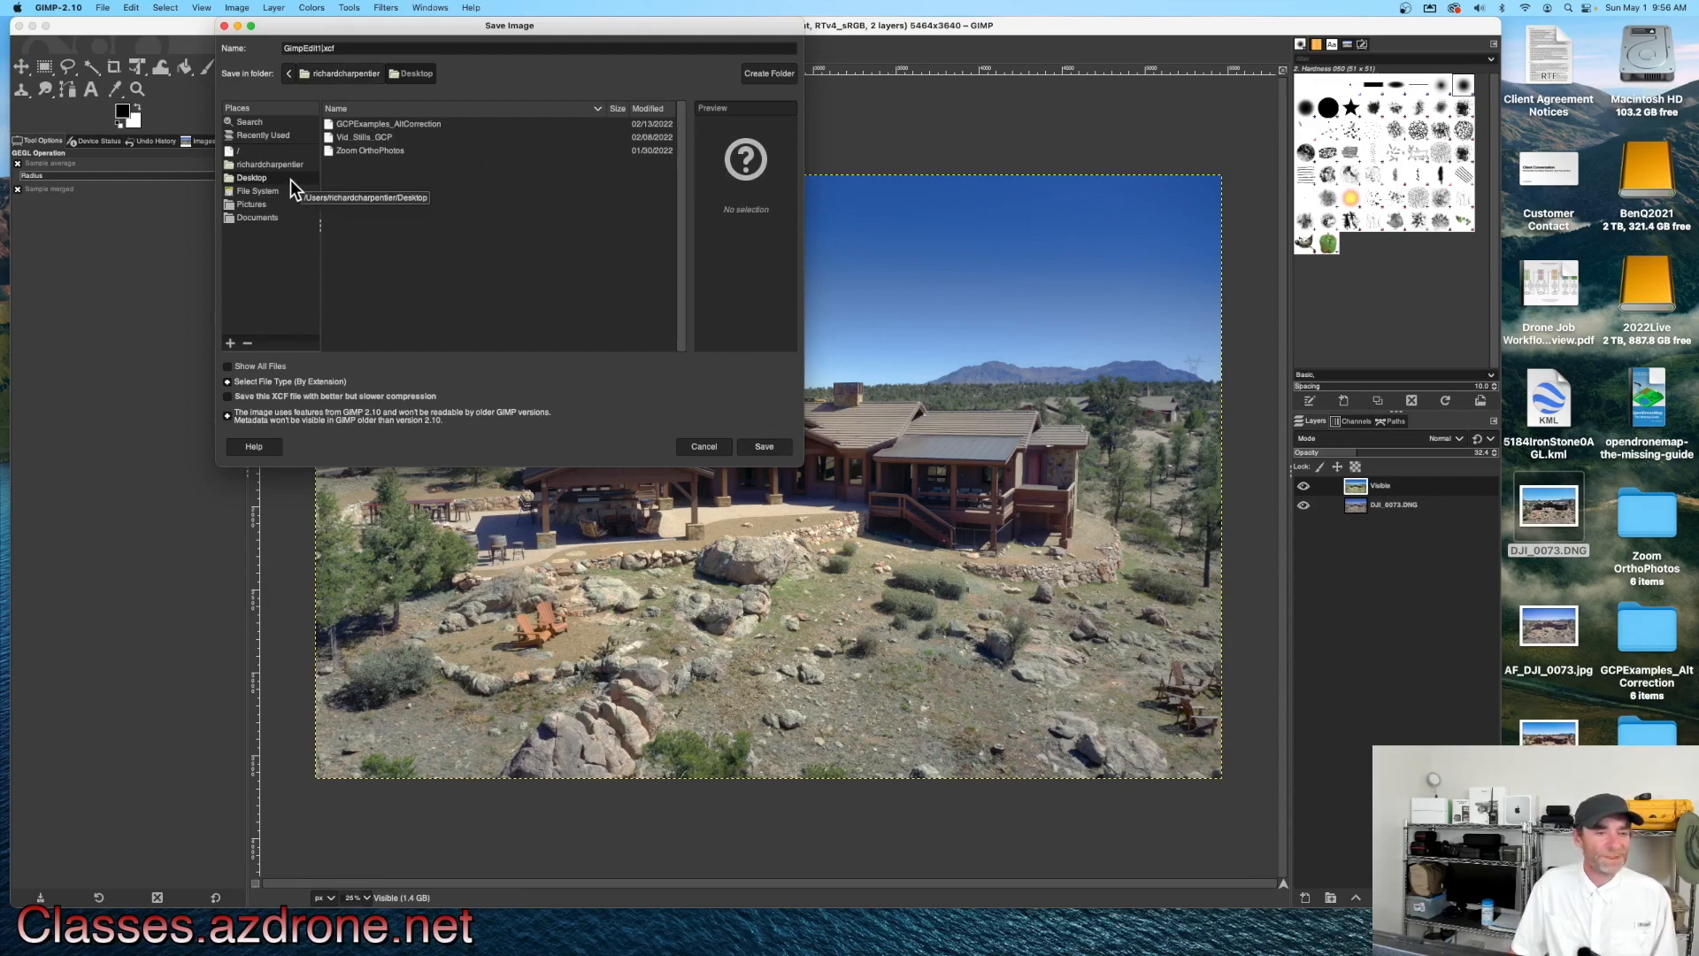
{"action": "left_click", "coordinate": [770, 448]}
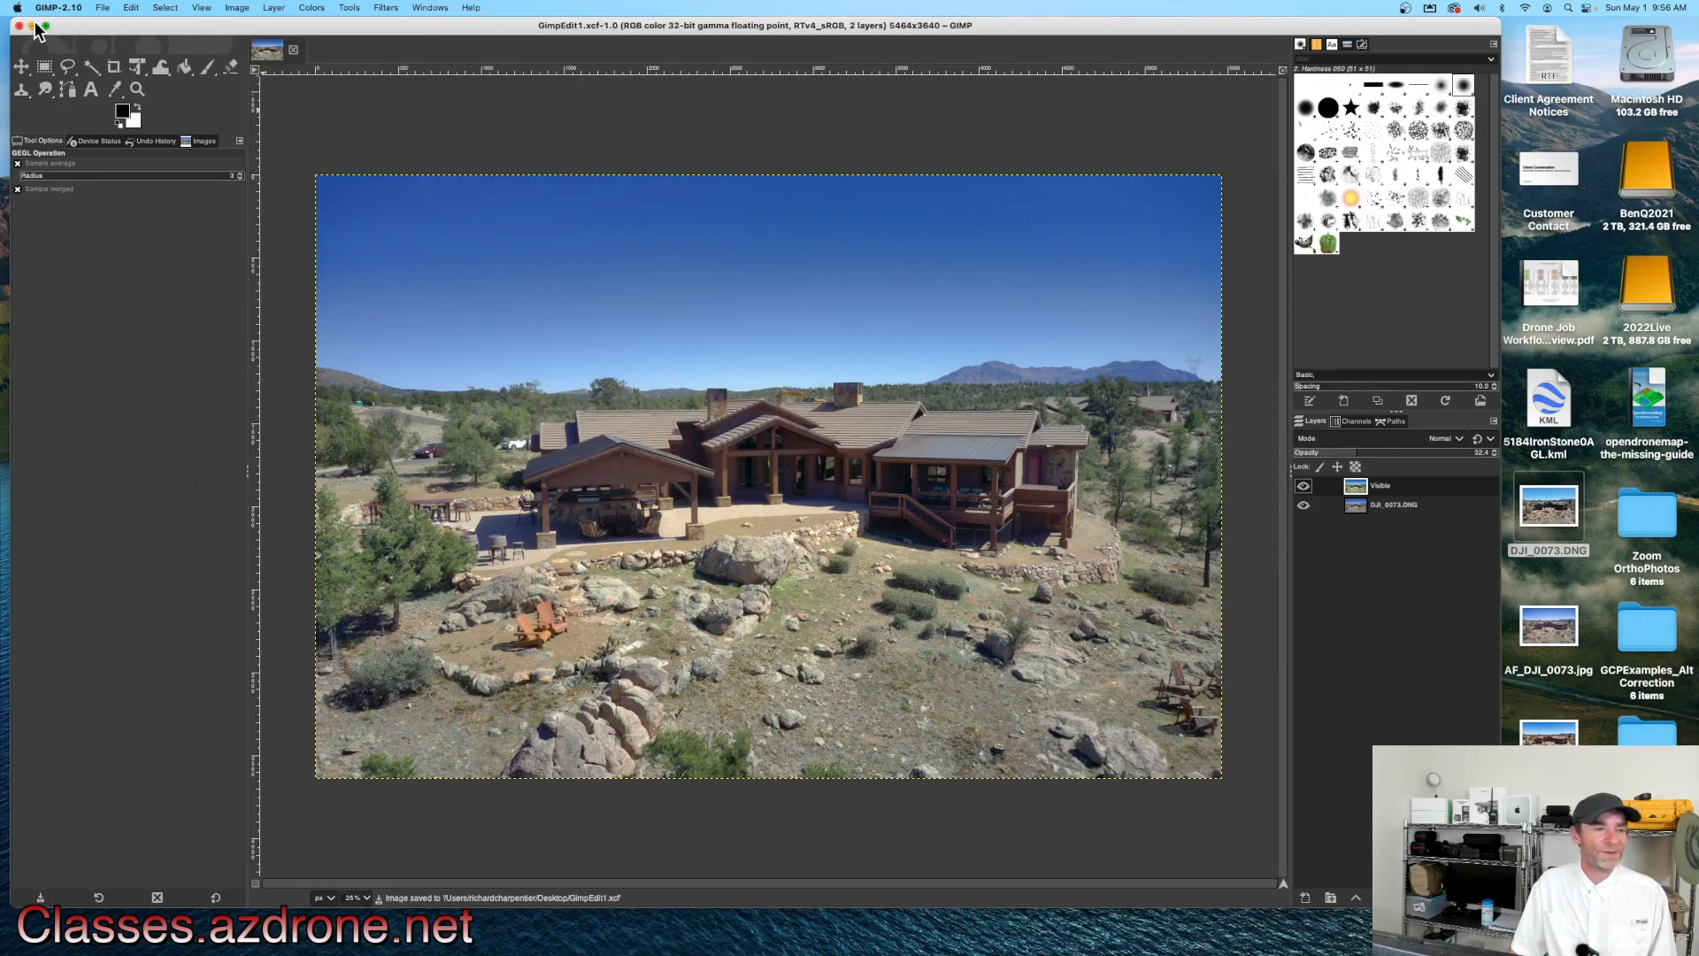
Step: Check the saved GimpEdit1.xcf file on the Desktop and return to GIMP
{"action": "left_click", "coordinate": [32, 26]}
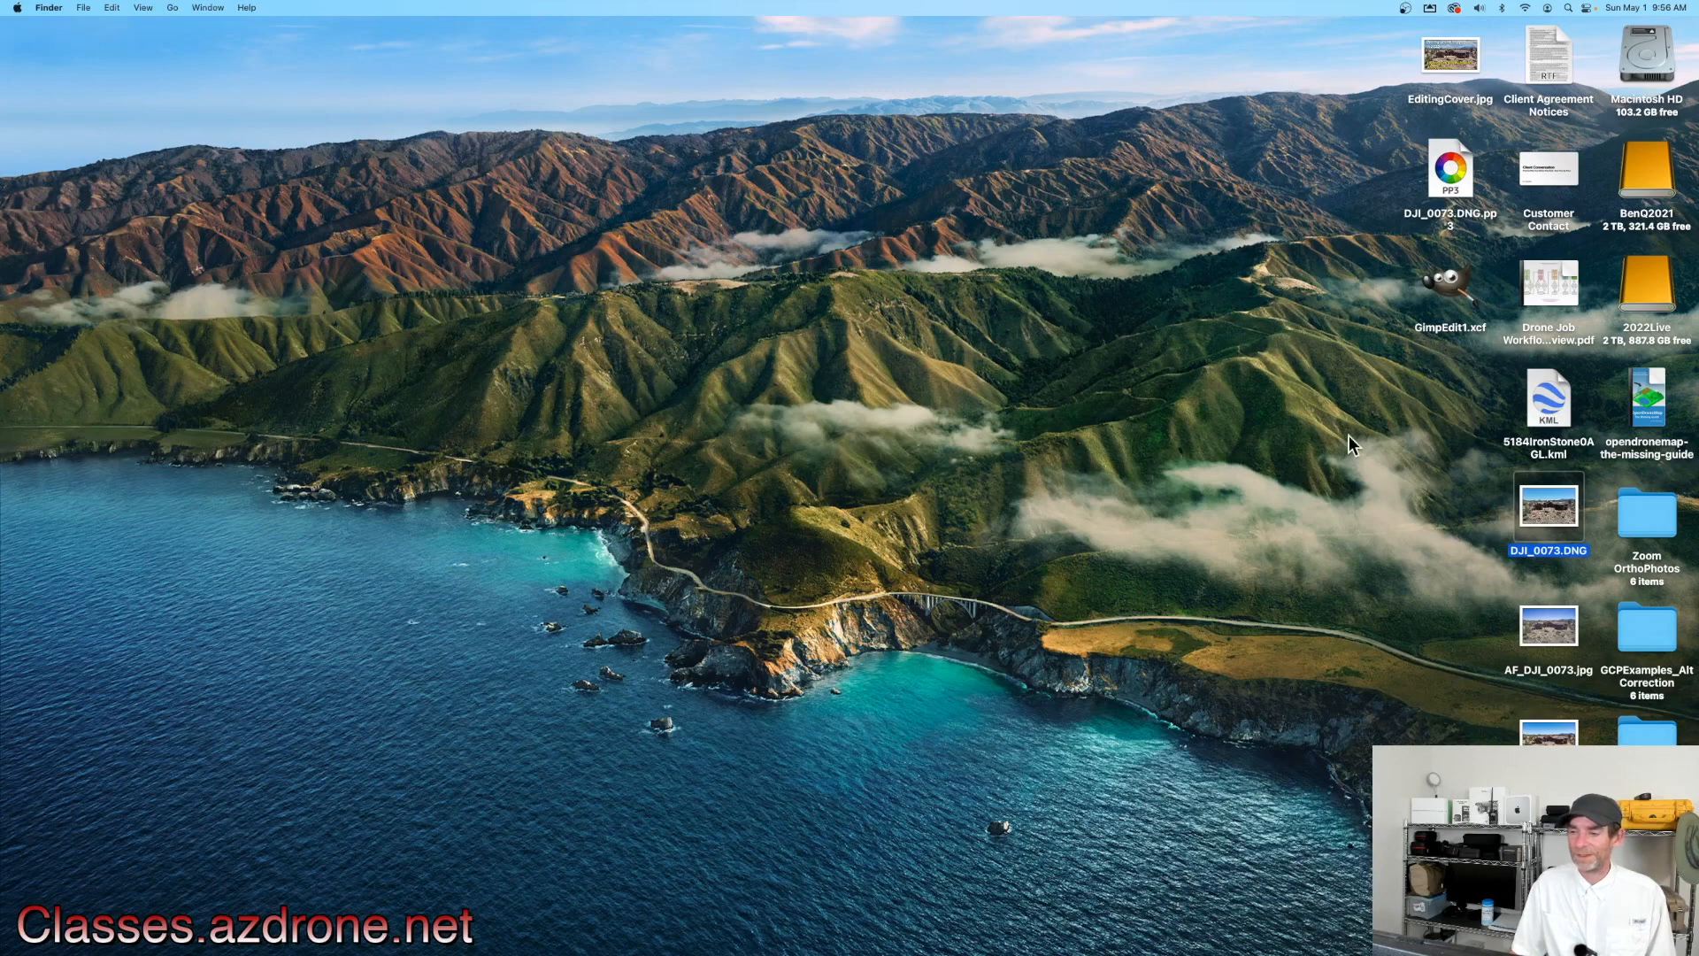
{"action": "left_click", "coordinate": [1447, 292]}
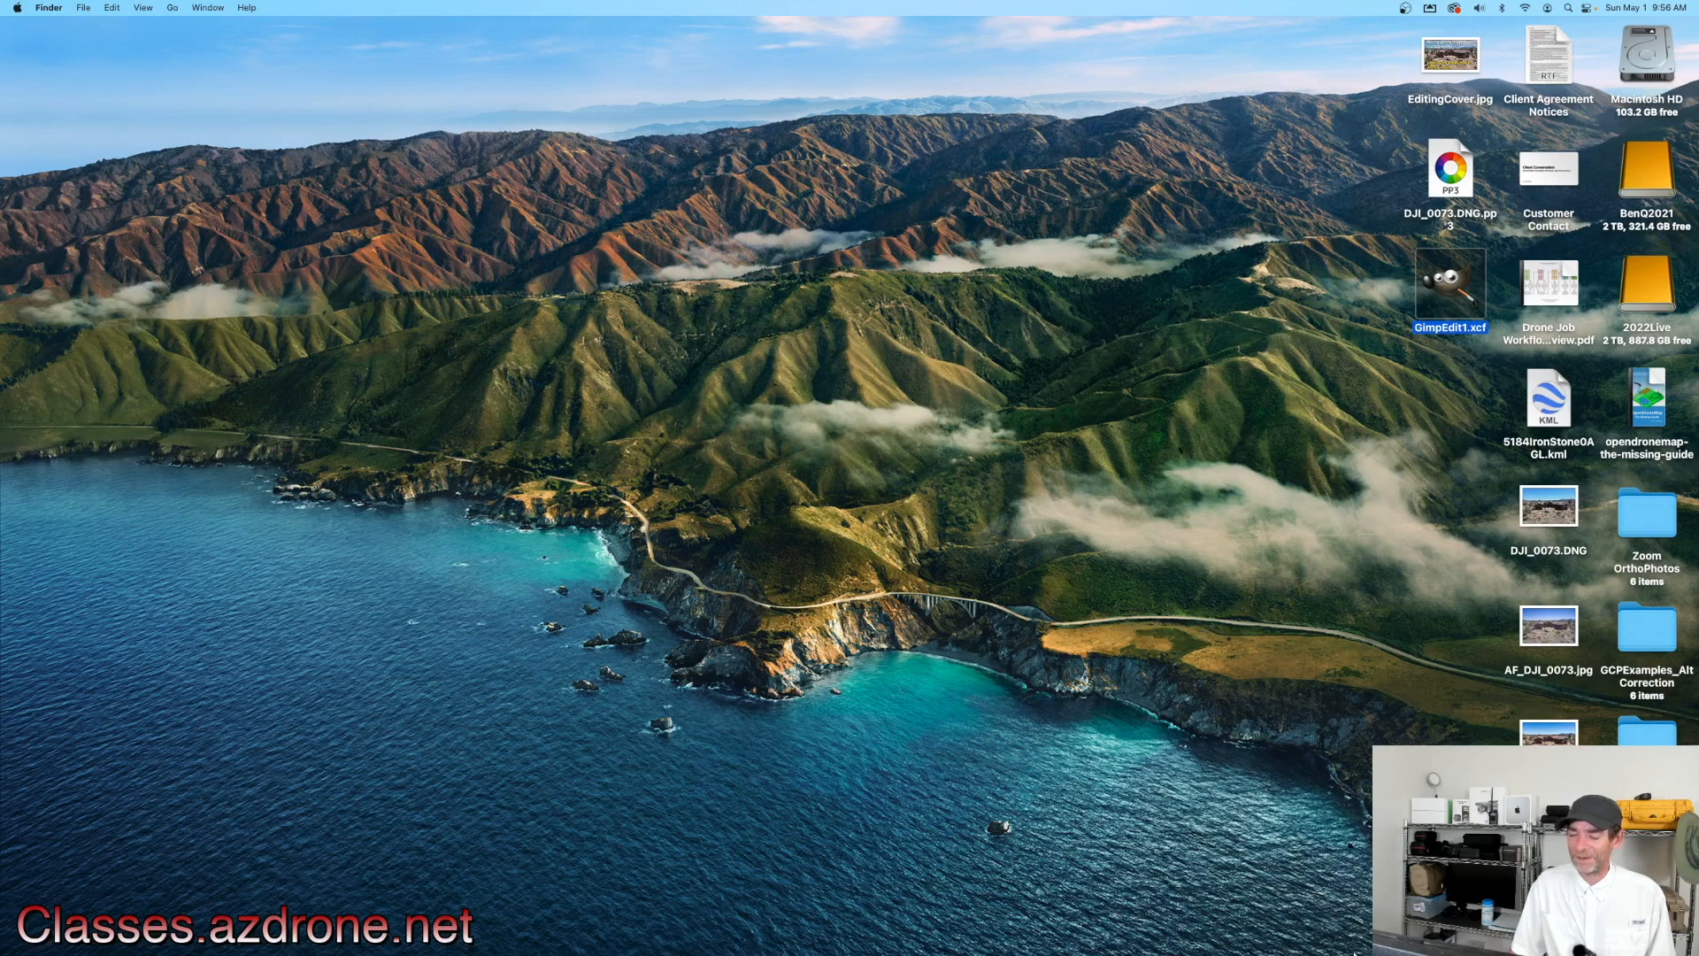
{"action": "mouse_move", "coordinate": [1389, 950]}
{"action": "left_click", "coordinate": [1345, 924]}
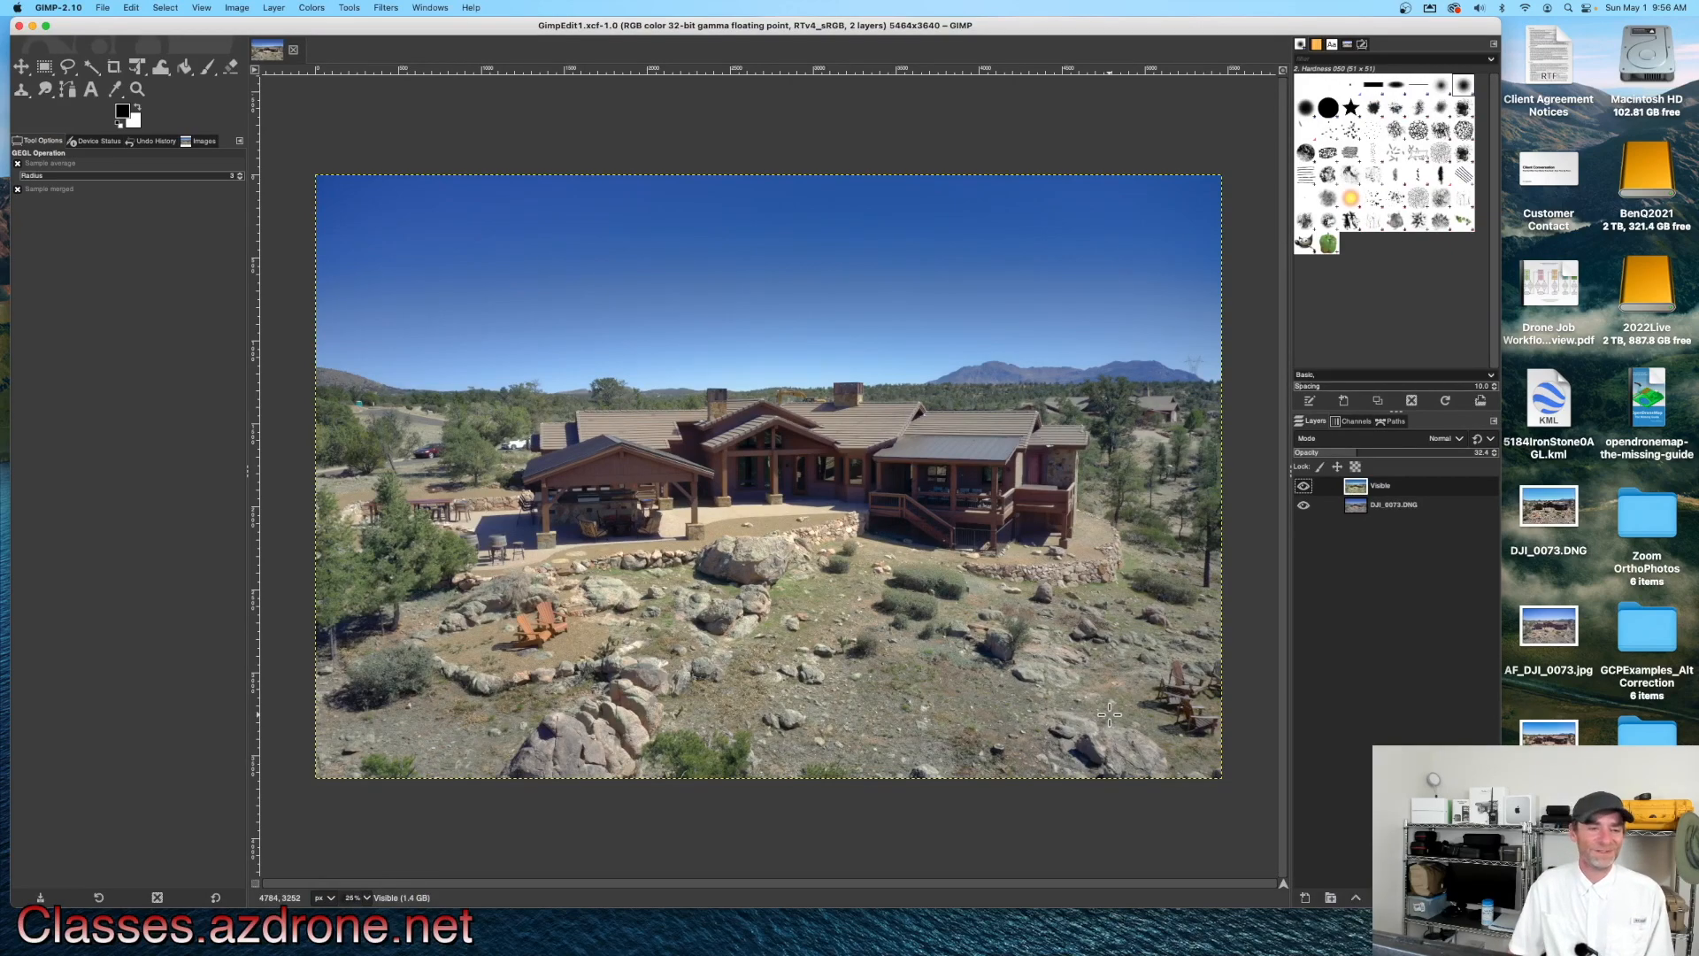
Step: Export the image to the Desktop as GimpEdit1.jpg
{"action": "left_click", "coordinate": [101, 9]}
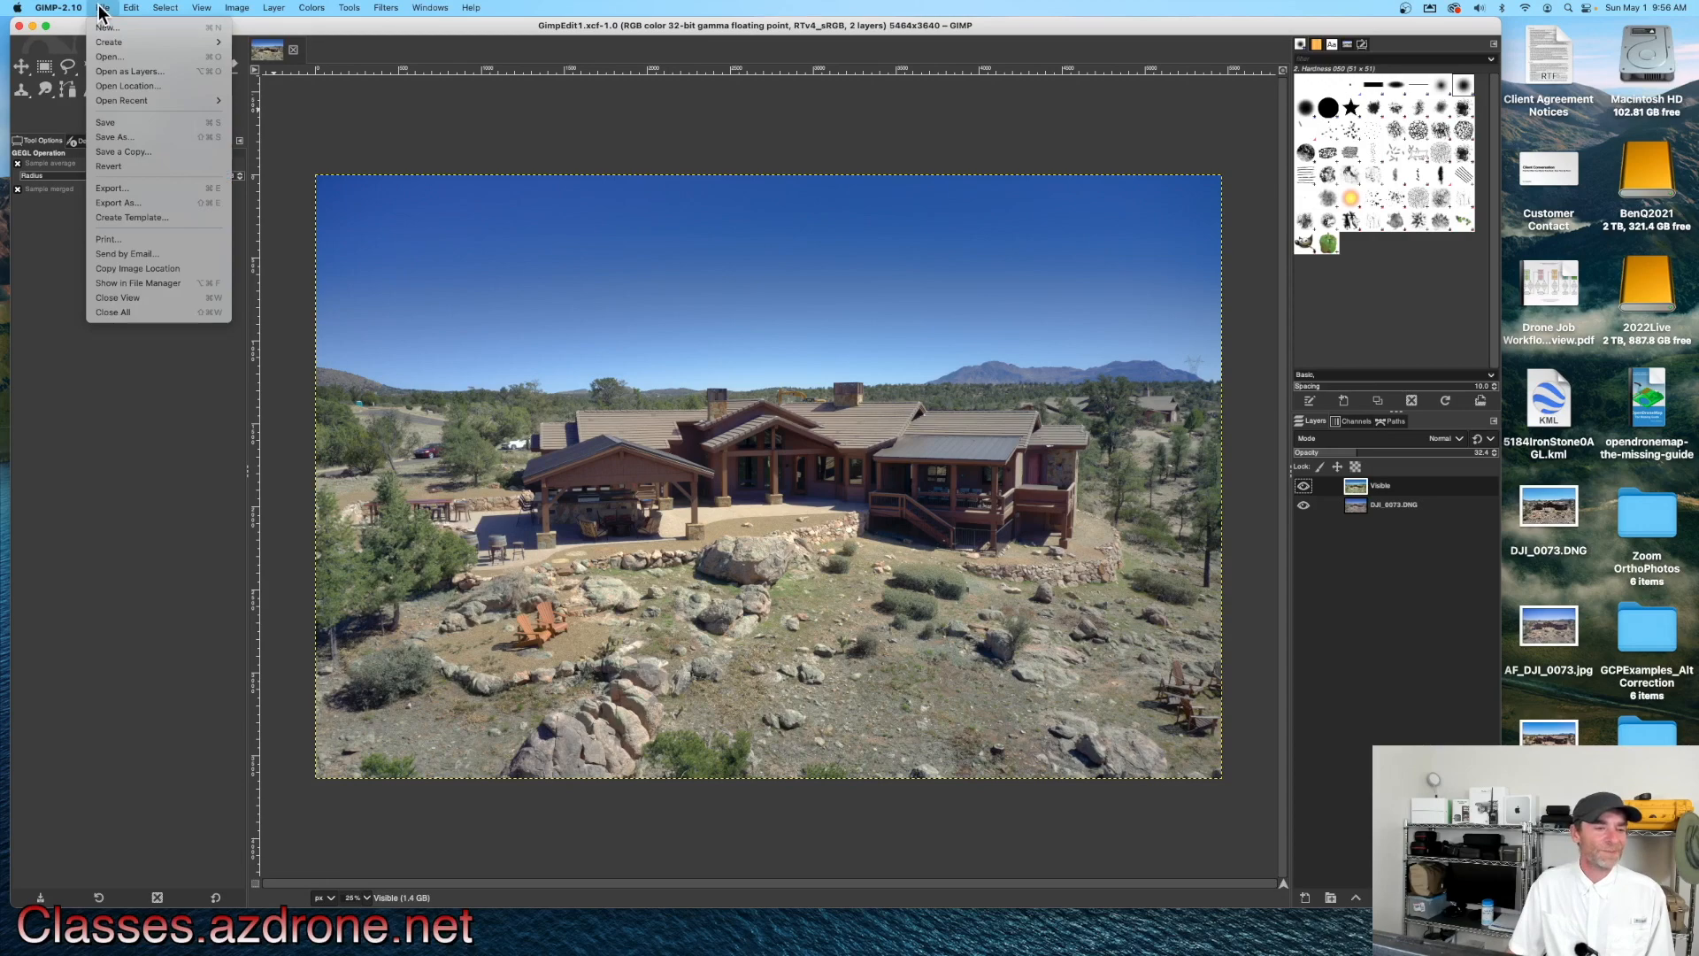
{"action": "left_click", "coordinate": [168, 205]}
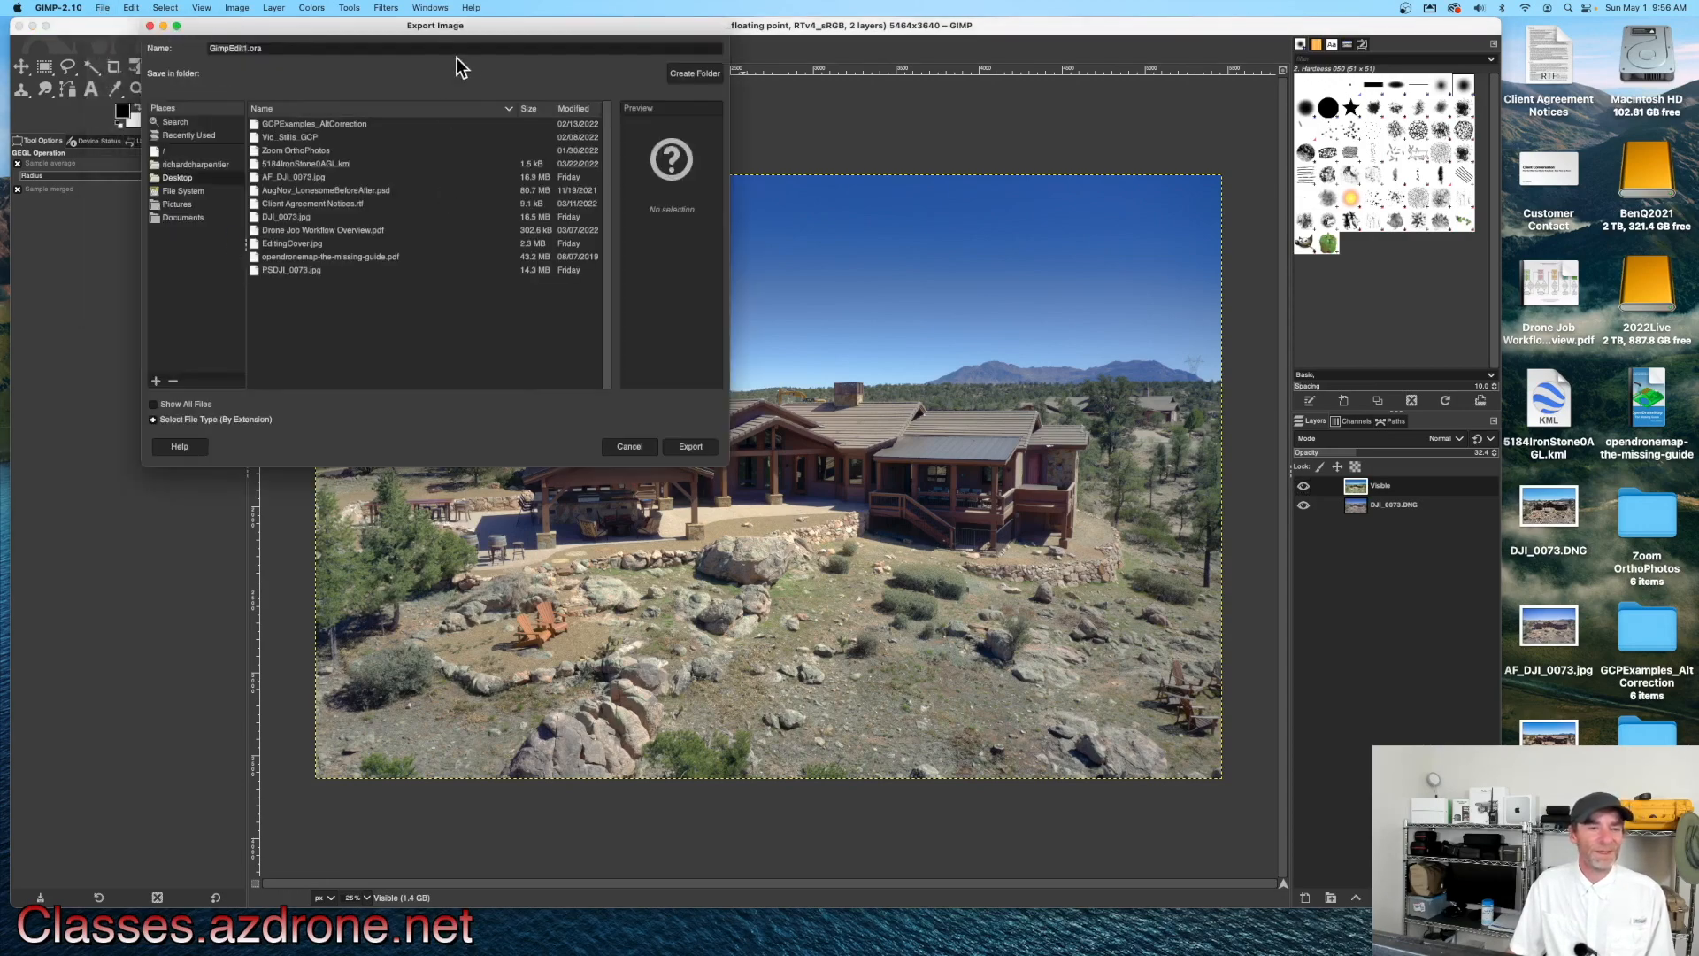
{"action": "left_click_drag", "start_coordinate": [494, 27], "coordinate": [759, 78]}
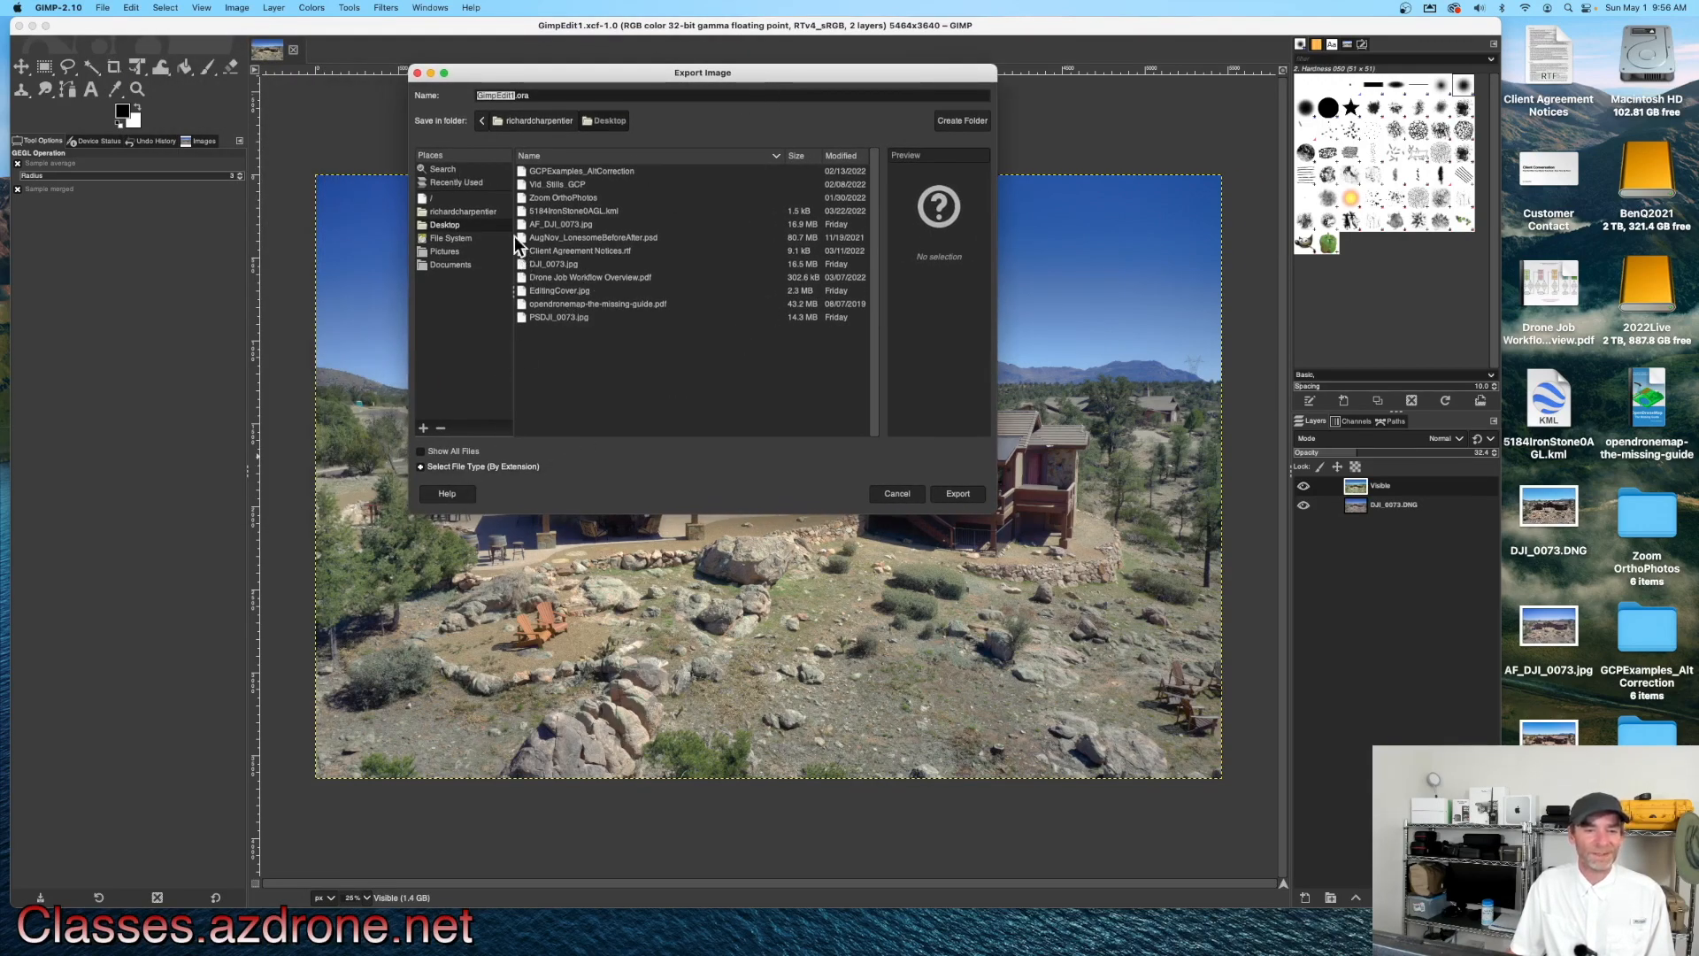
{"action": "left_click", "coordinate": [459, 225]}
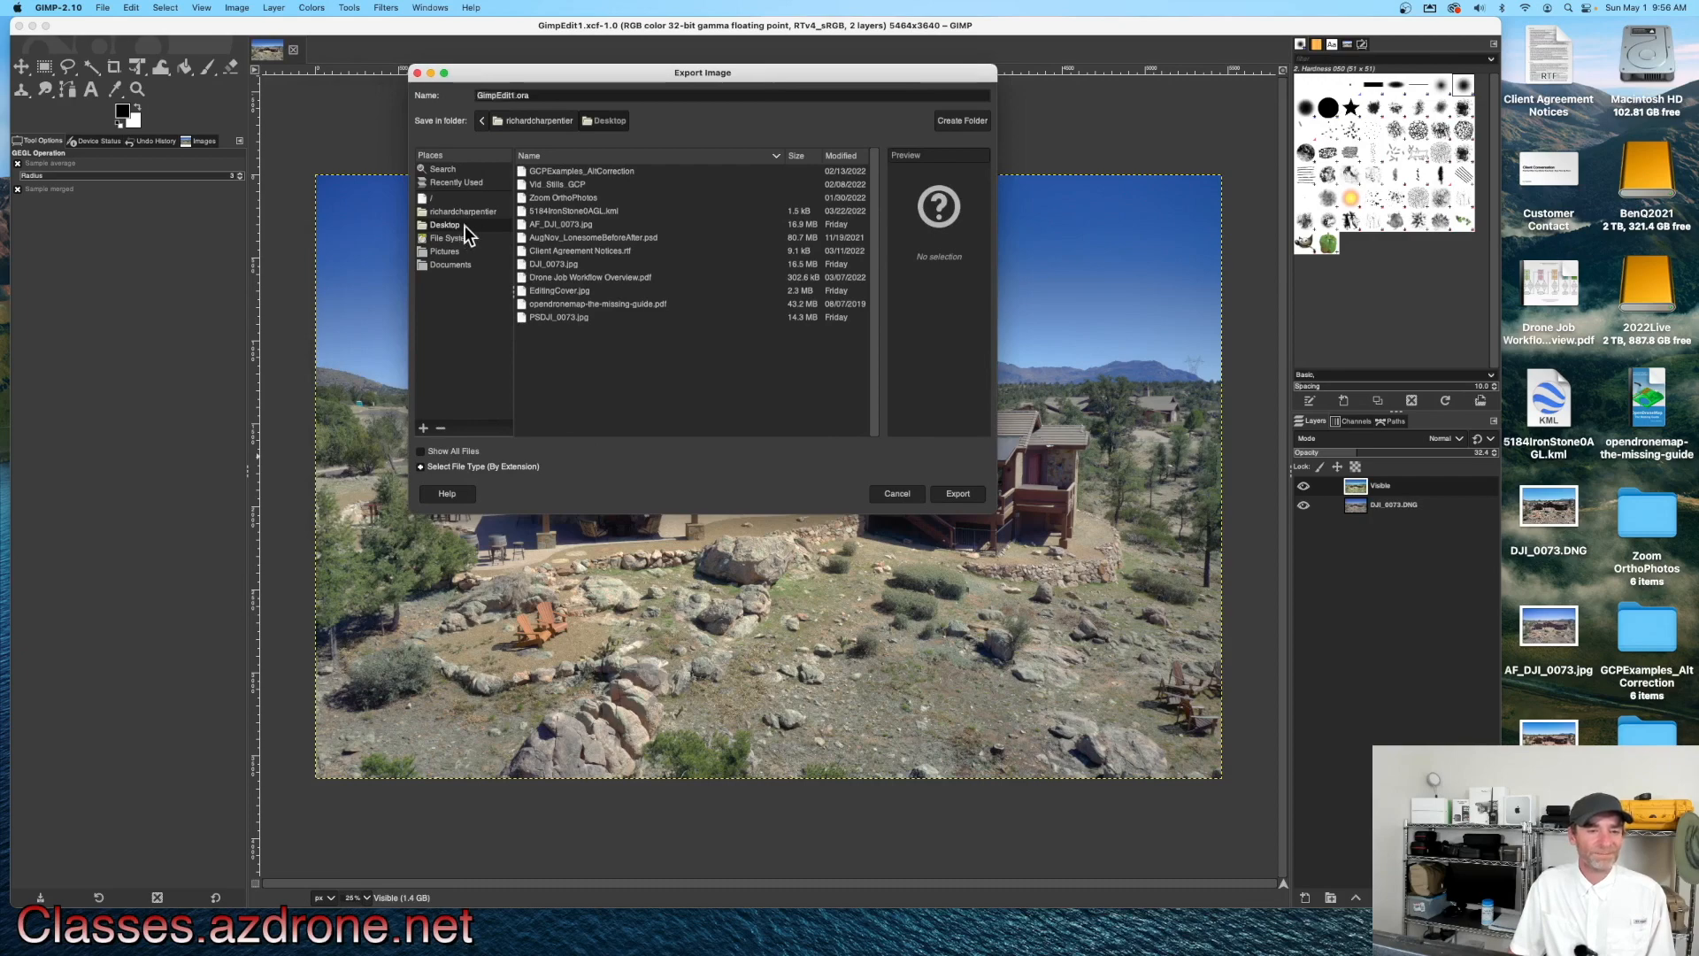
{"action": "left_click", "coordinate": [552, 97]}
{"action": "key", "text": "BackSpace"}
{"action": "key", "text": "BackSpace"}
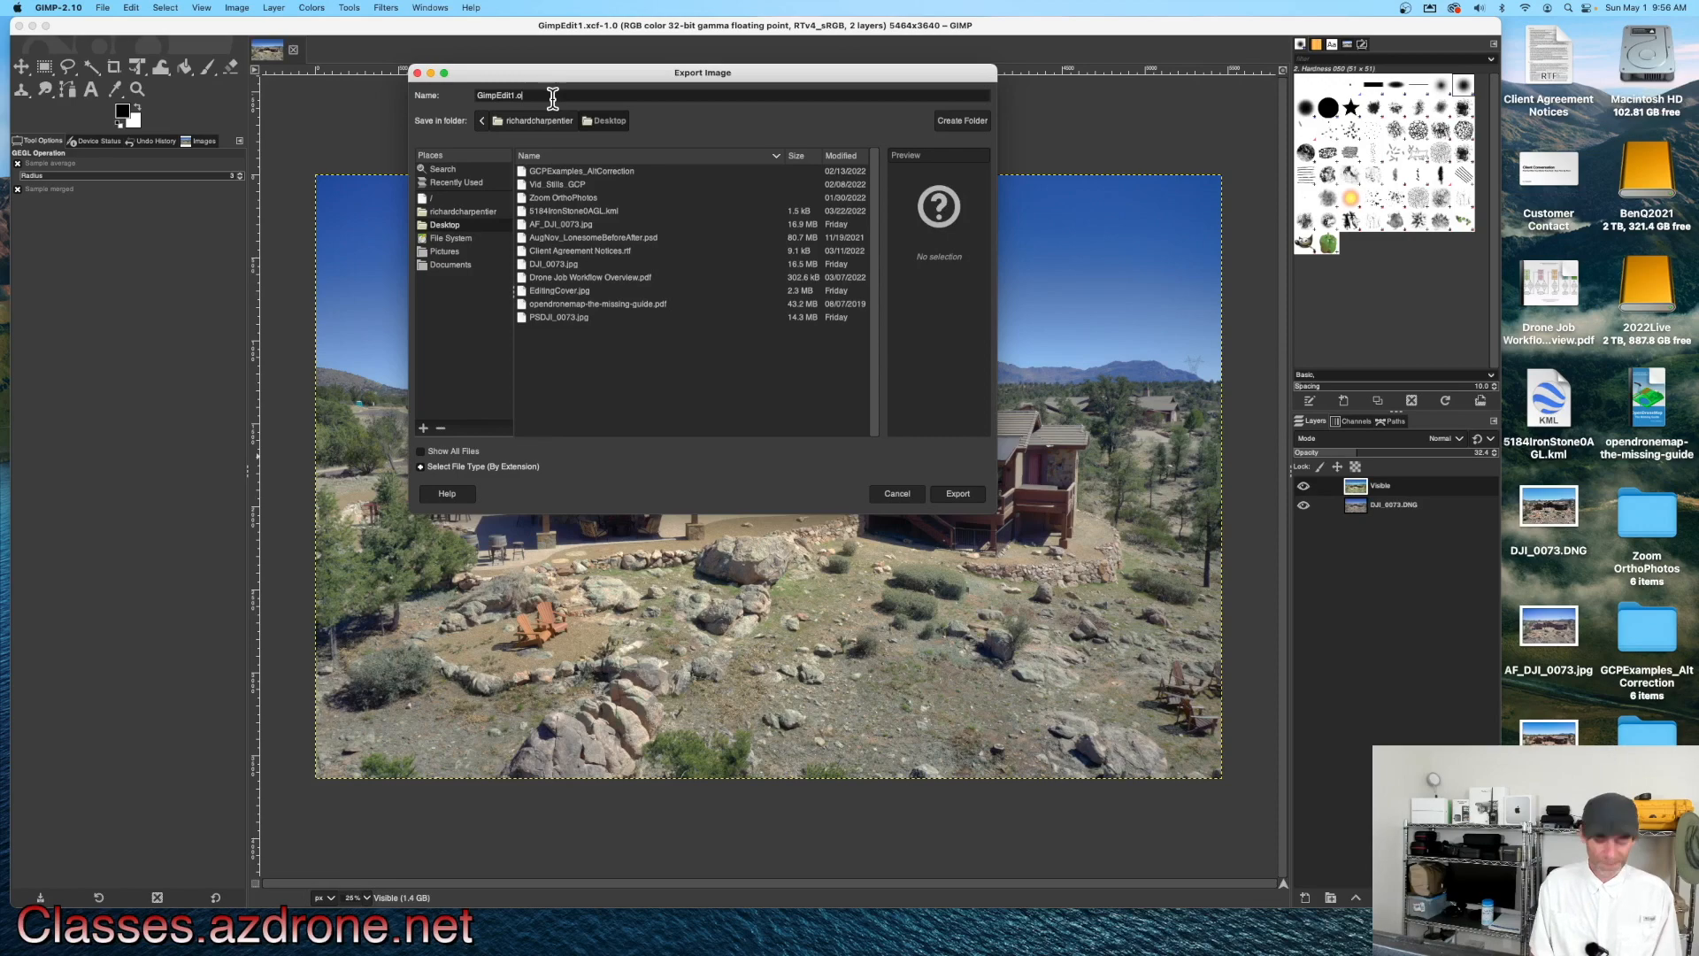
{"action": "key", "text": "BackSpace"}
{"action": "type", "text": "jpg"}
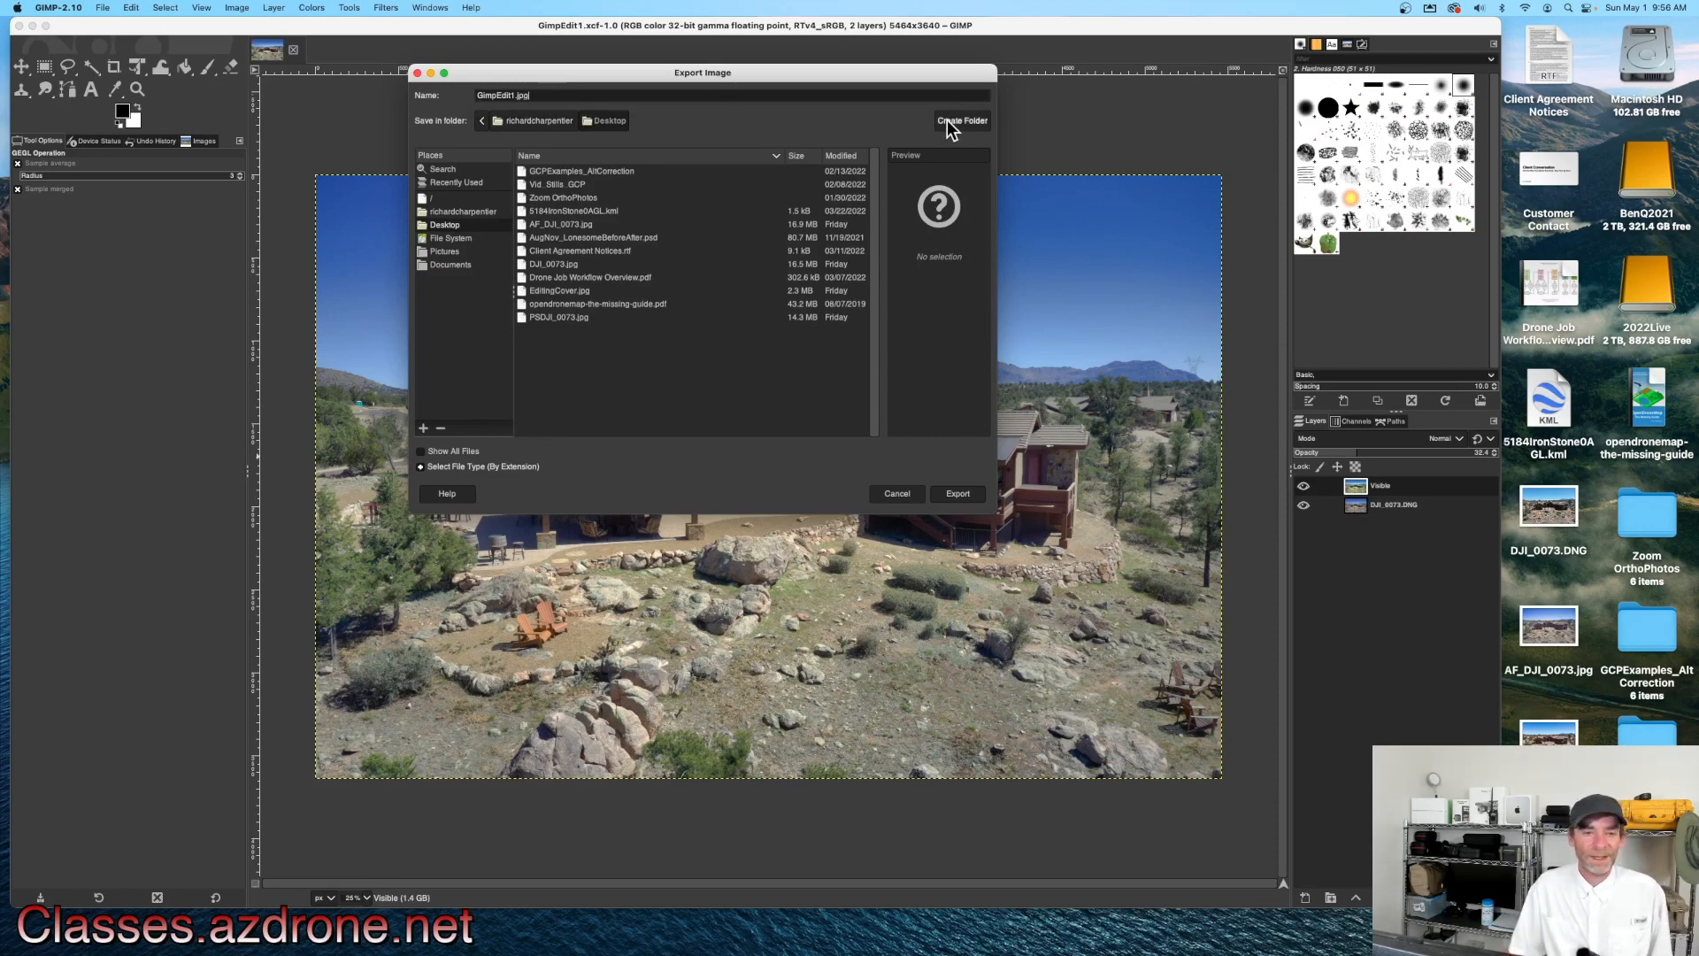
{"action": "left_click", "coordinate": [952, 494]}
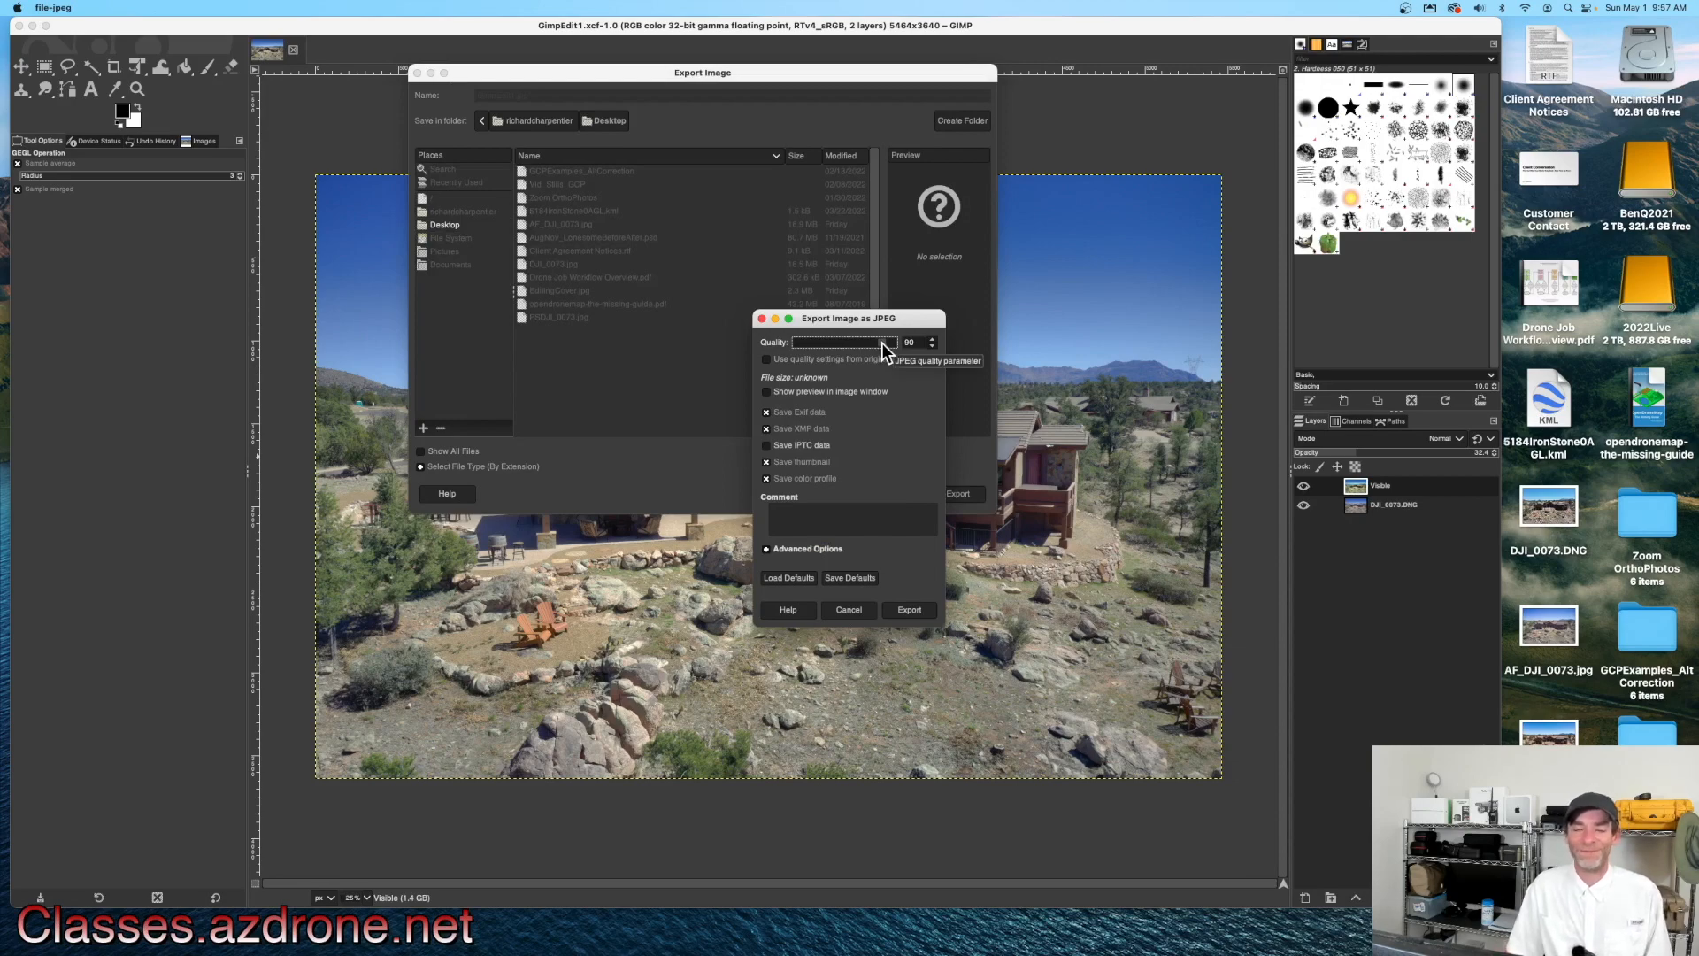
Step: Set the JPEG quality to 100, enable saving IPTC data, and finish the export
{"action": "left_click_drag", "start_coordinate": [884, 343], "coordinate": [898, 343]}
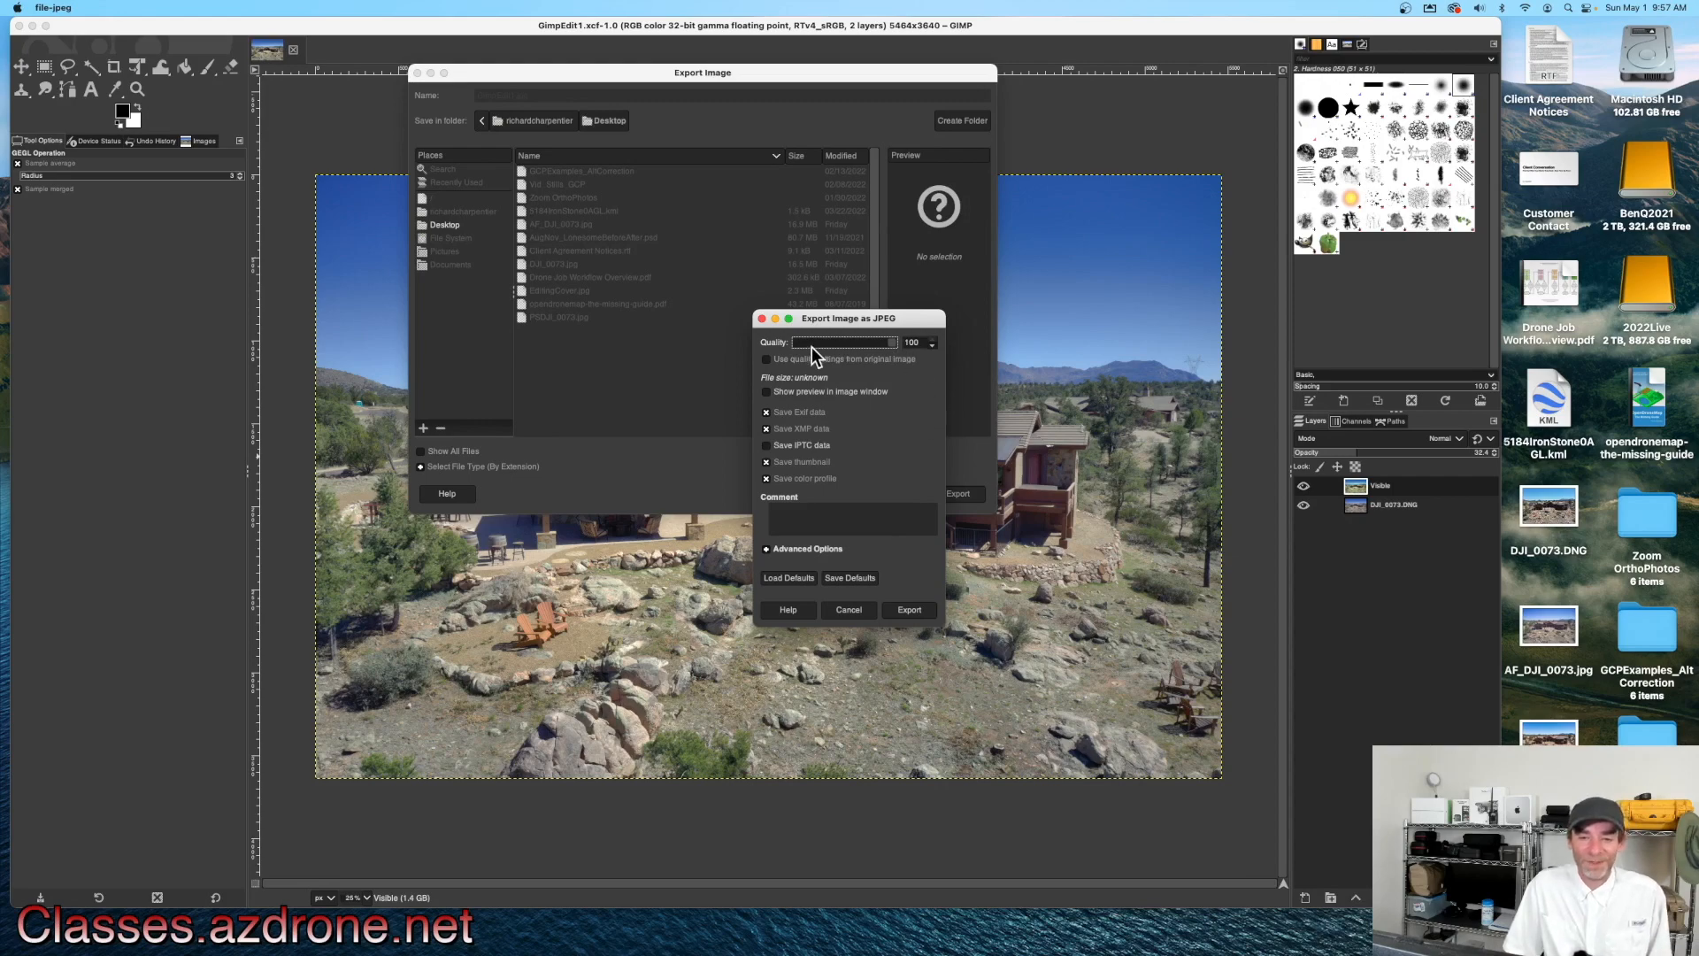
{"action": "left_click", "coordinate": [766, 447]}
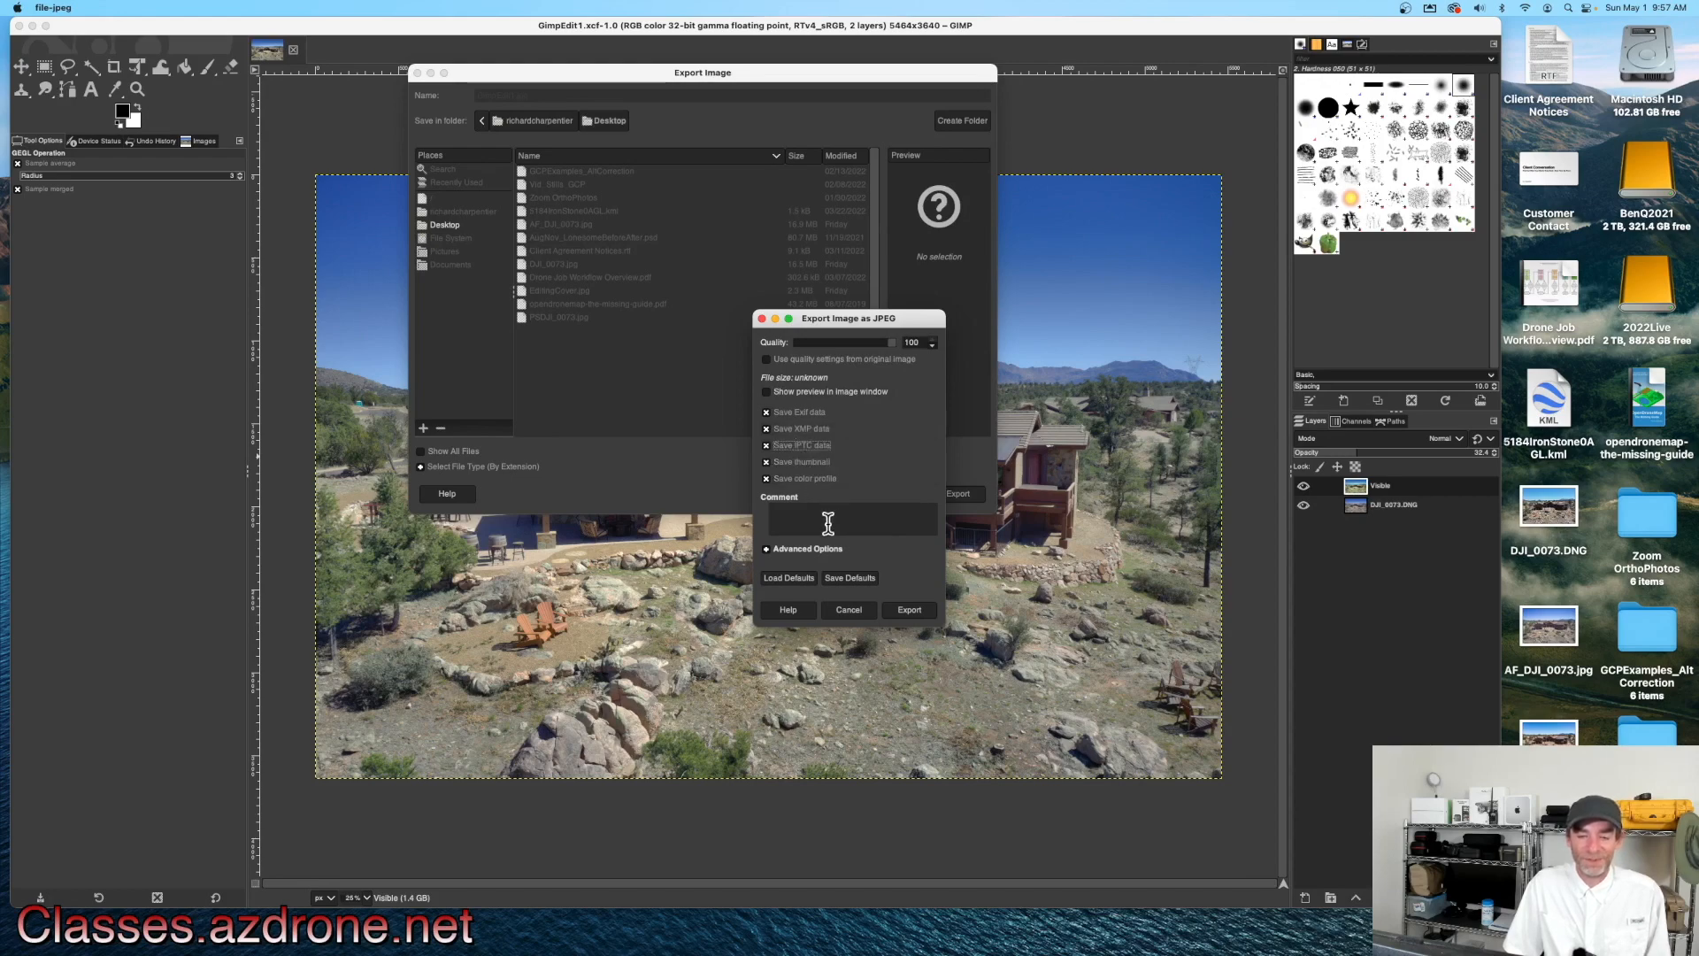
{"action": "left_click", "coordinate": [911, 612]}
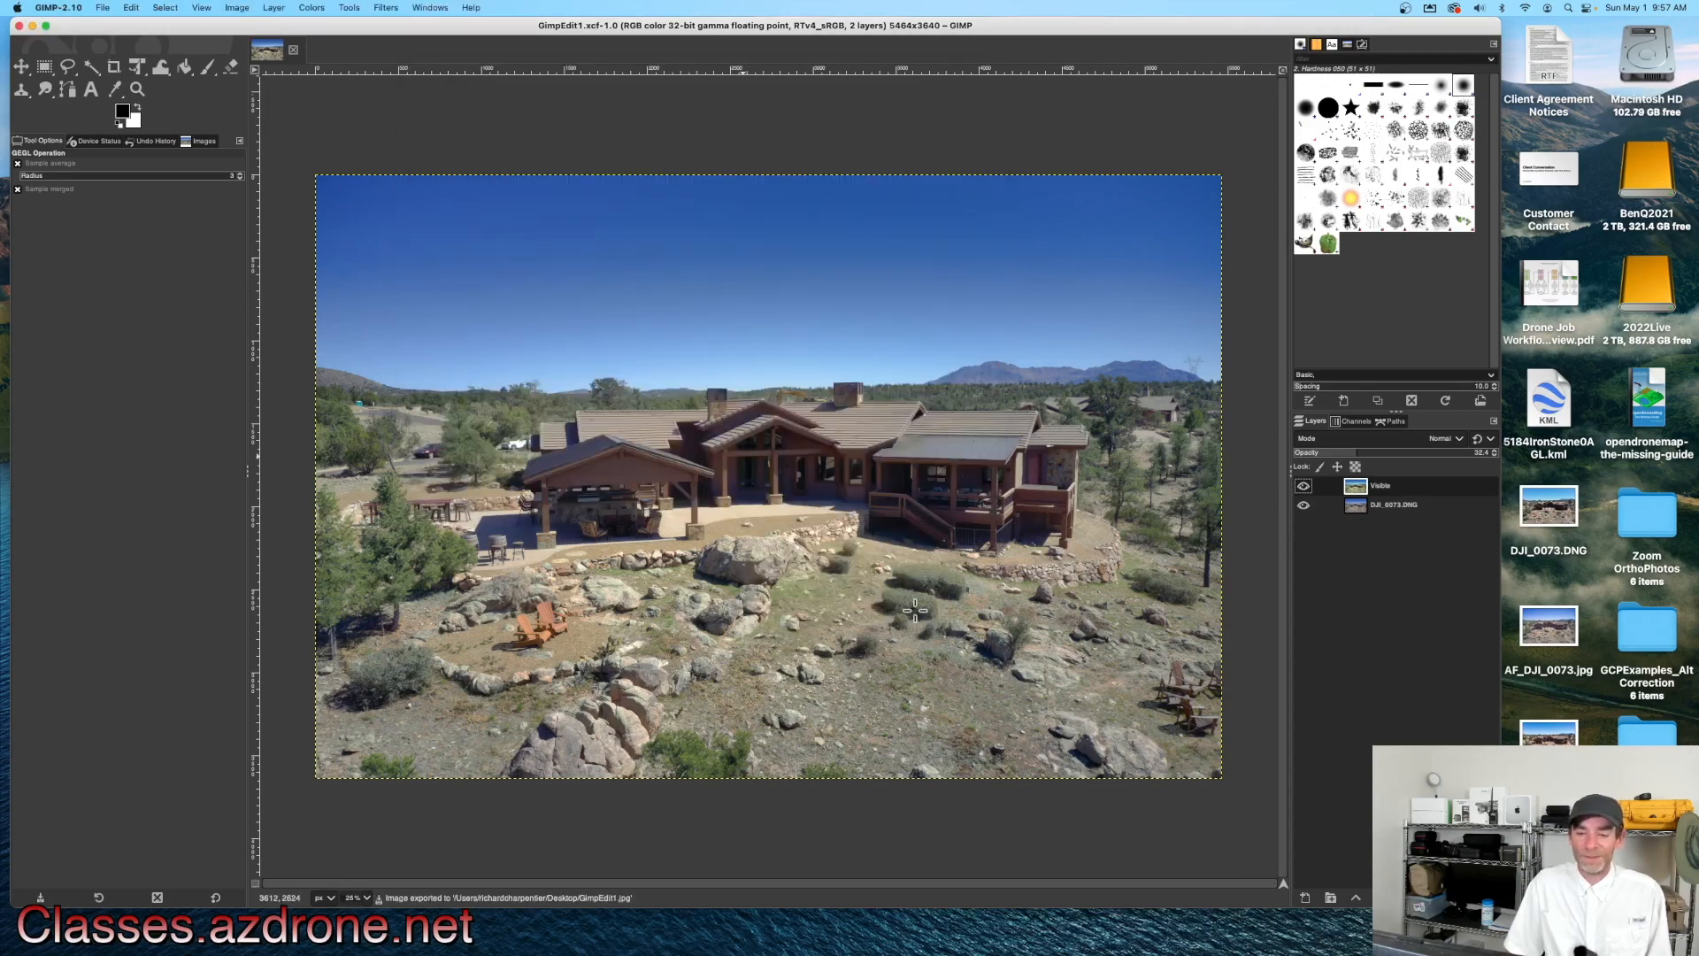
Step: Quit GIMP and open the exported GimpEdit1.jpg from the Desktop in Preview
{"action": "left_click", "coordinate": [64, 8]}
{"action": "left_click", "coordinate": [144, 195]}
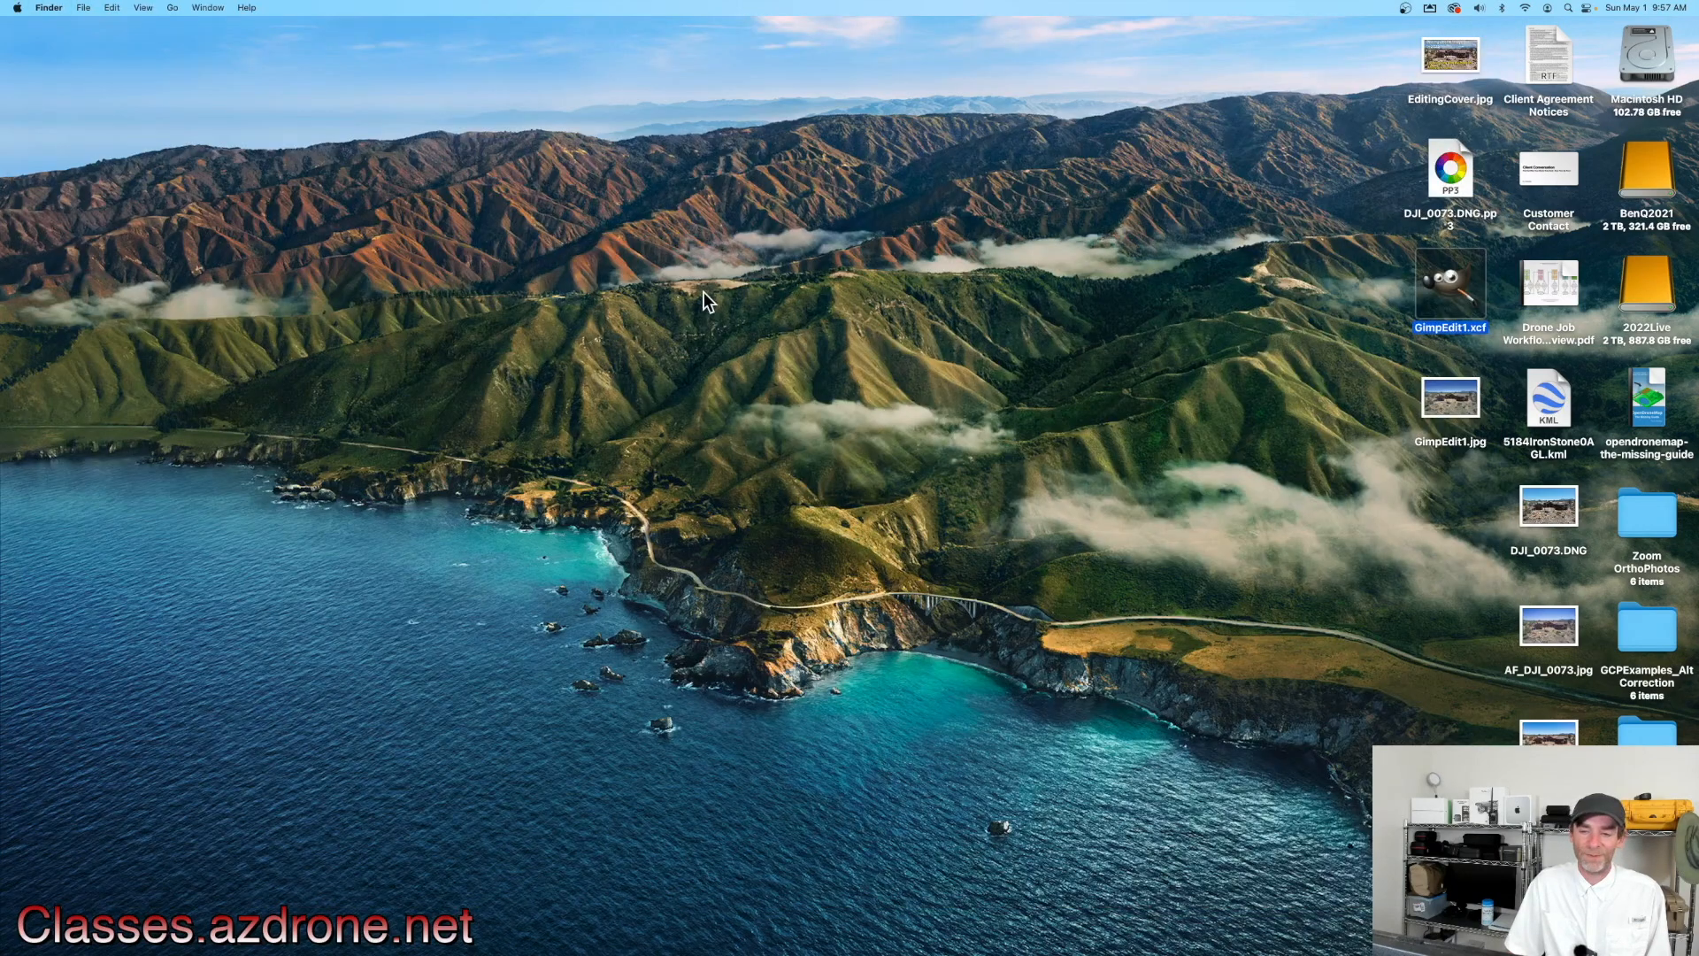
{"action": "left_click", "coordinate": [1446, 405]}
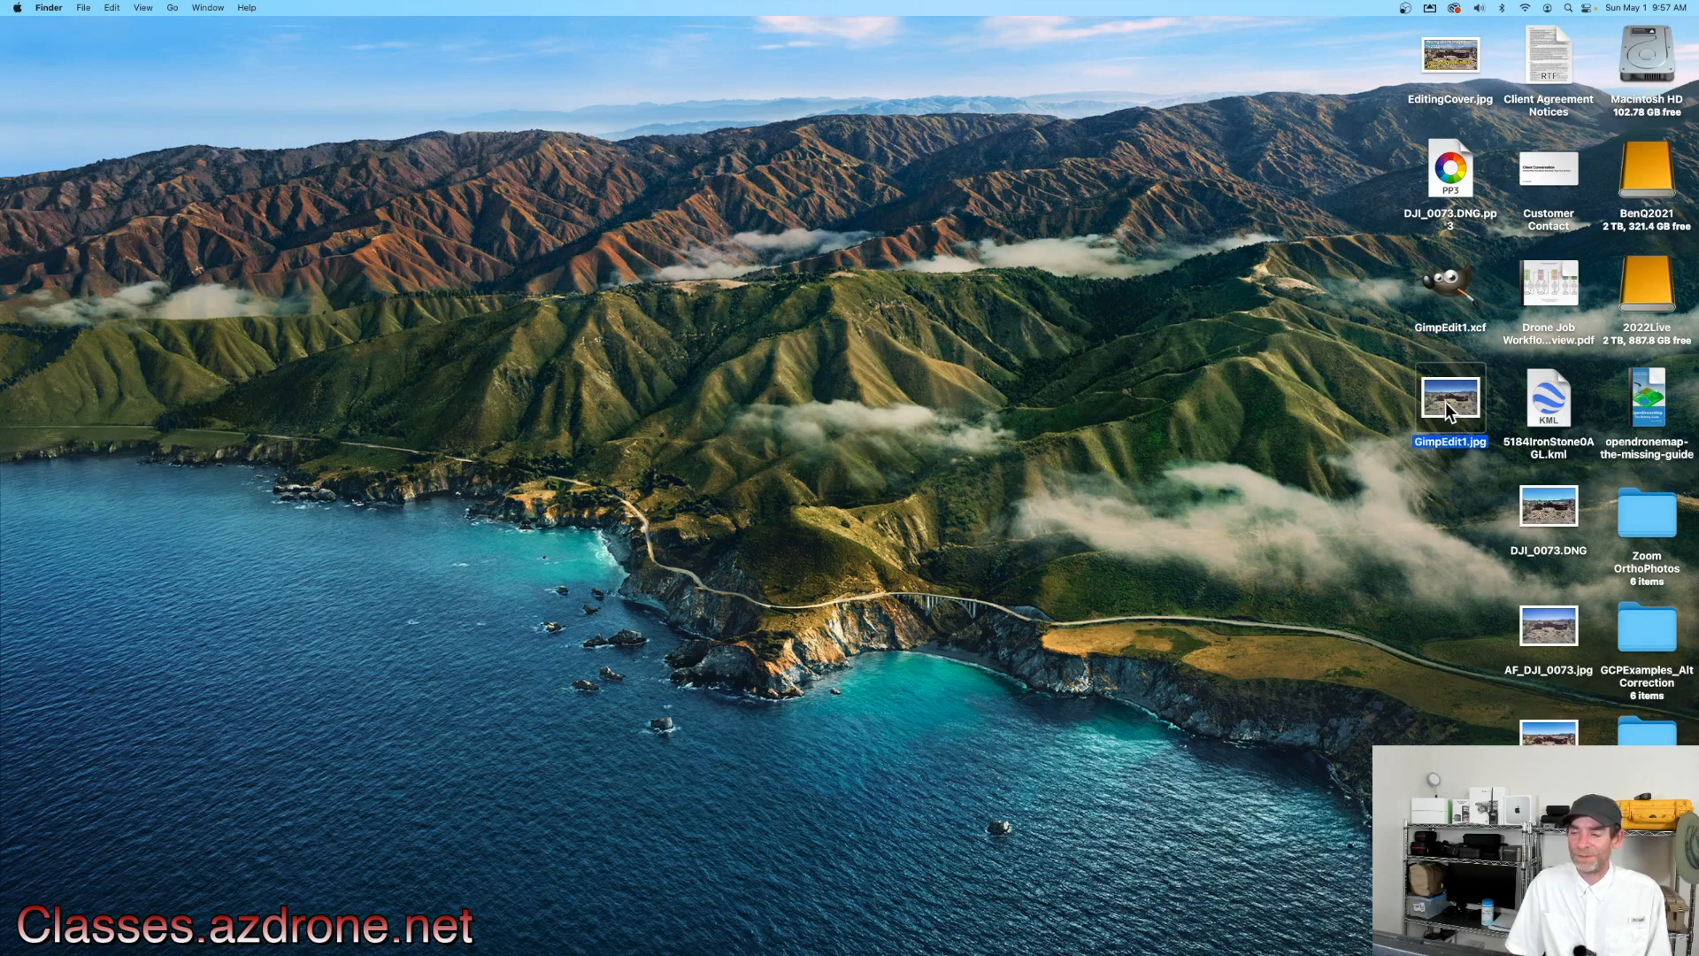
{"action": "double_click", "coordinate": [1446, 402]}
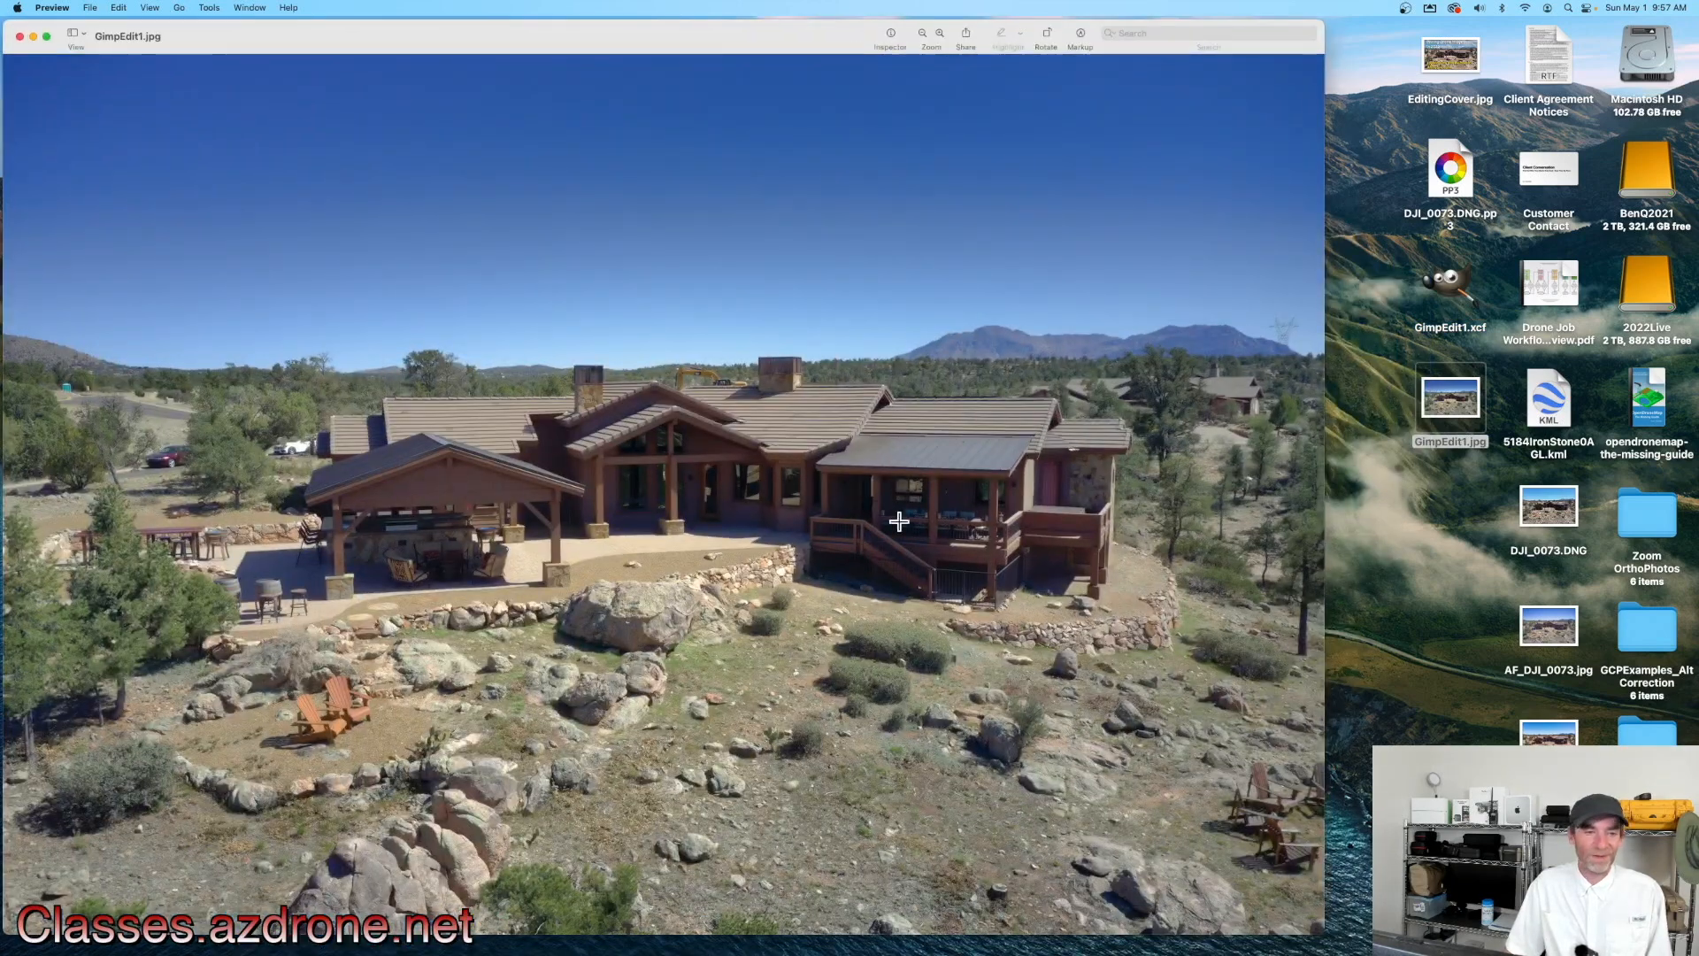
Step: Shrink the GimpEdit1.jpg window and open AF_DJI_0073.jpg from the Desktop for comparison
{"action": "mouse_move", "coordinate": [648, 36]}
{"action": "left_mouse_down"}
{"action": "mouse_move", "coordinate": [614, 33]}
{"action": "mouse_move", "coordinate": [647, 35]}
{"action": "left_mouse_up"}
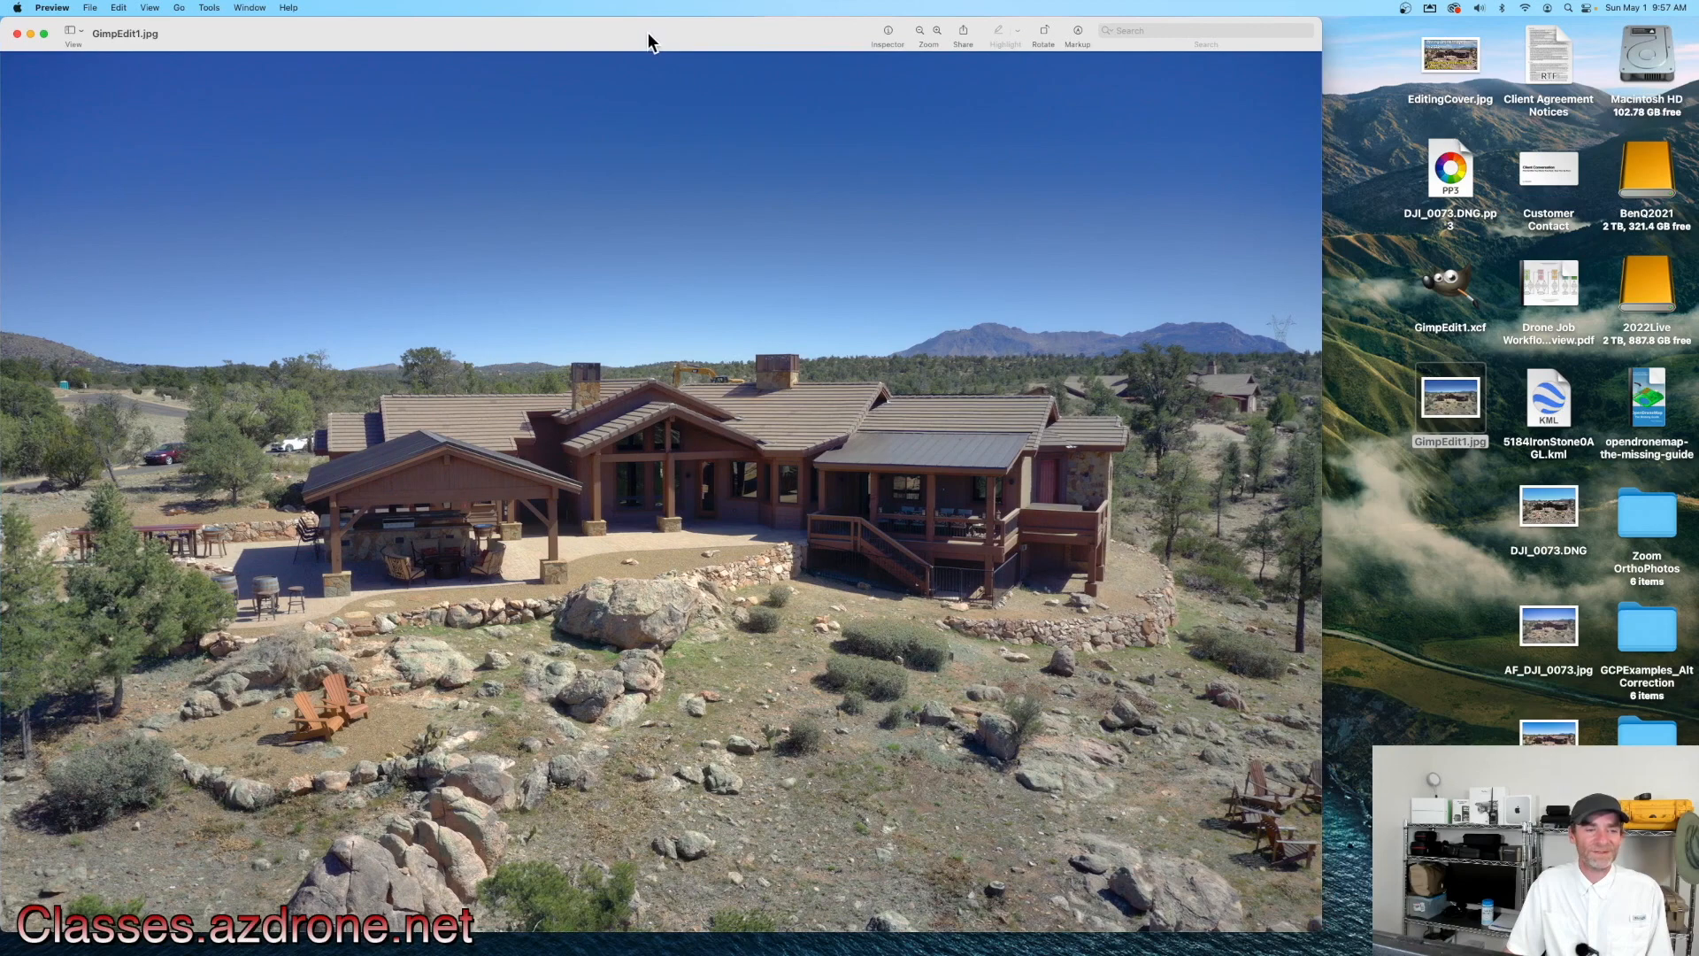
{"action": "left_click_drag", "start_coordinate": [1321, 438], "coordinate": [924, 446]}
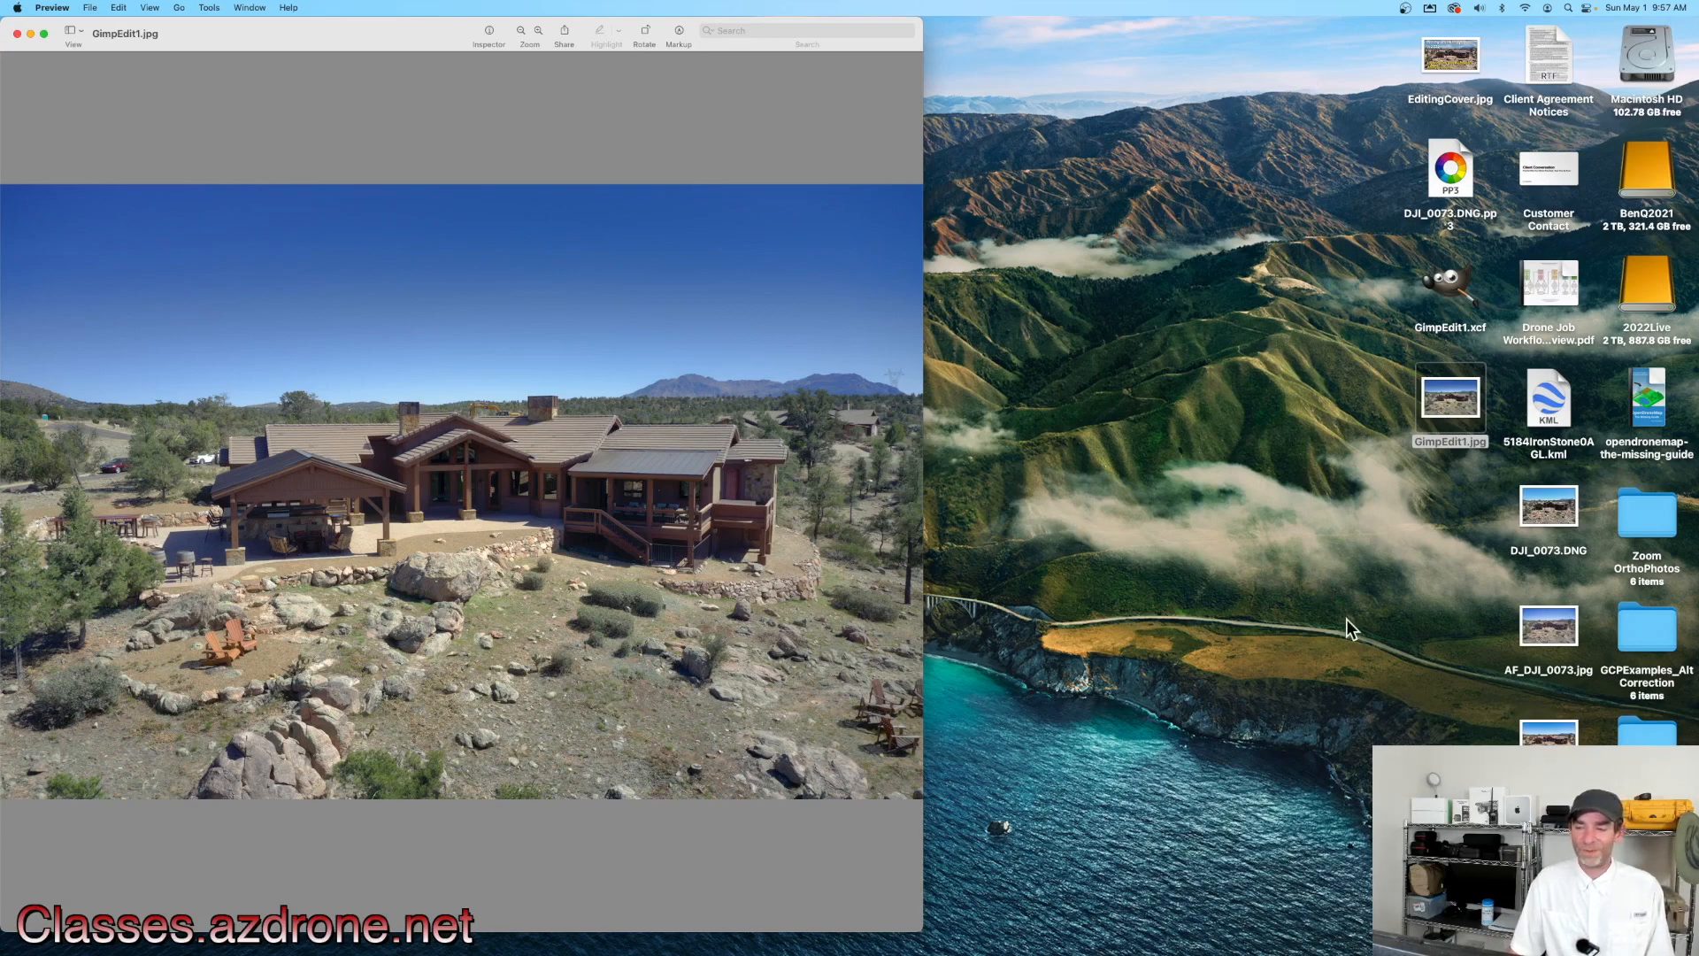
{"action": "left_click", "coordinate": [1531, 624]}
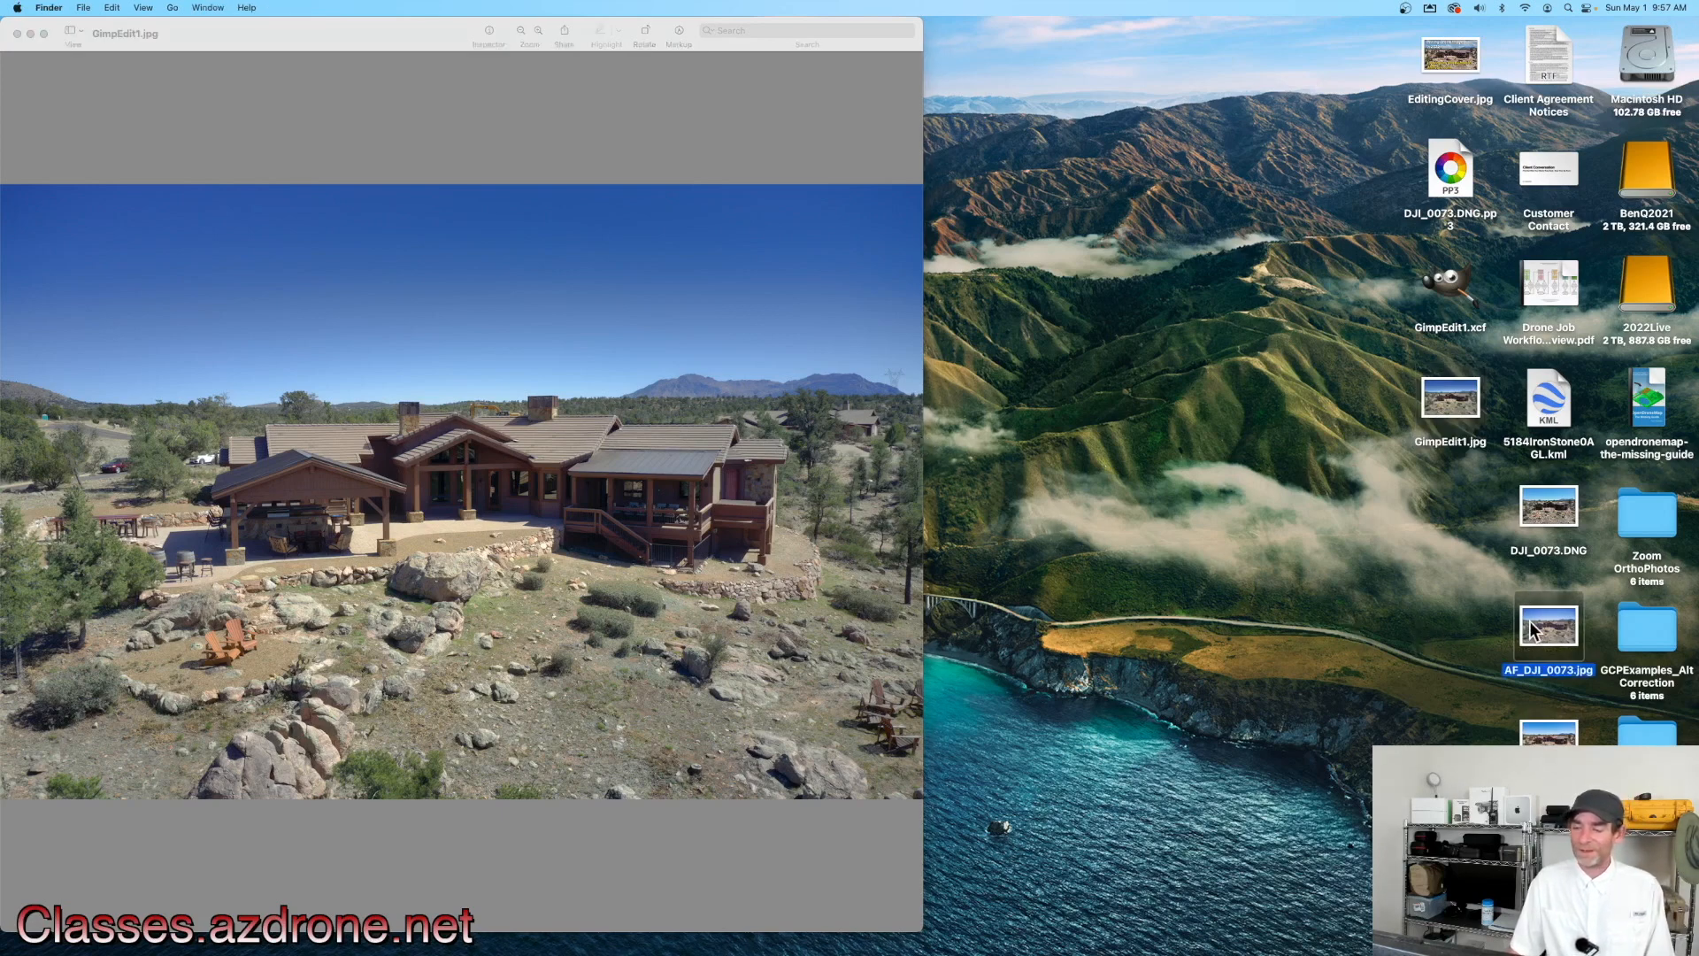
{"action": "double_click", "coordinate": [1554, 737]}
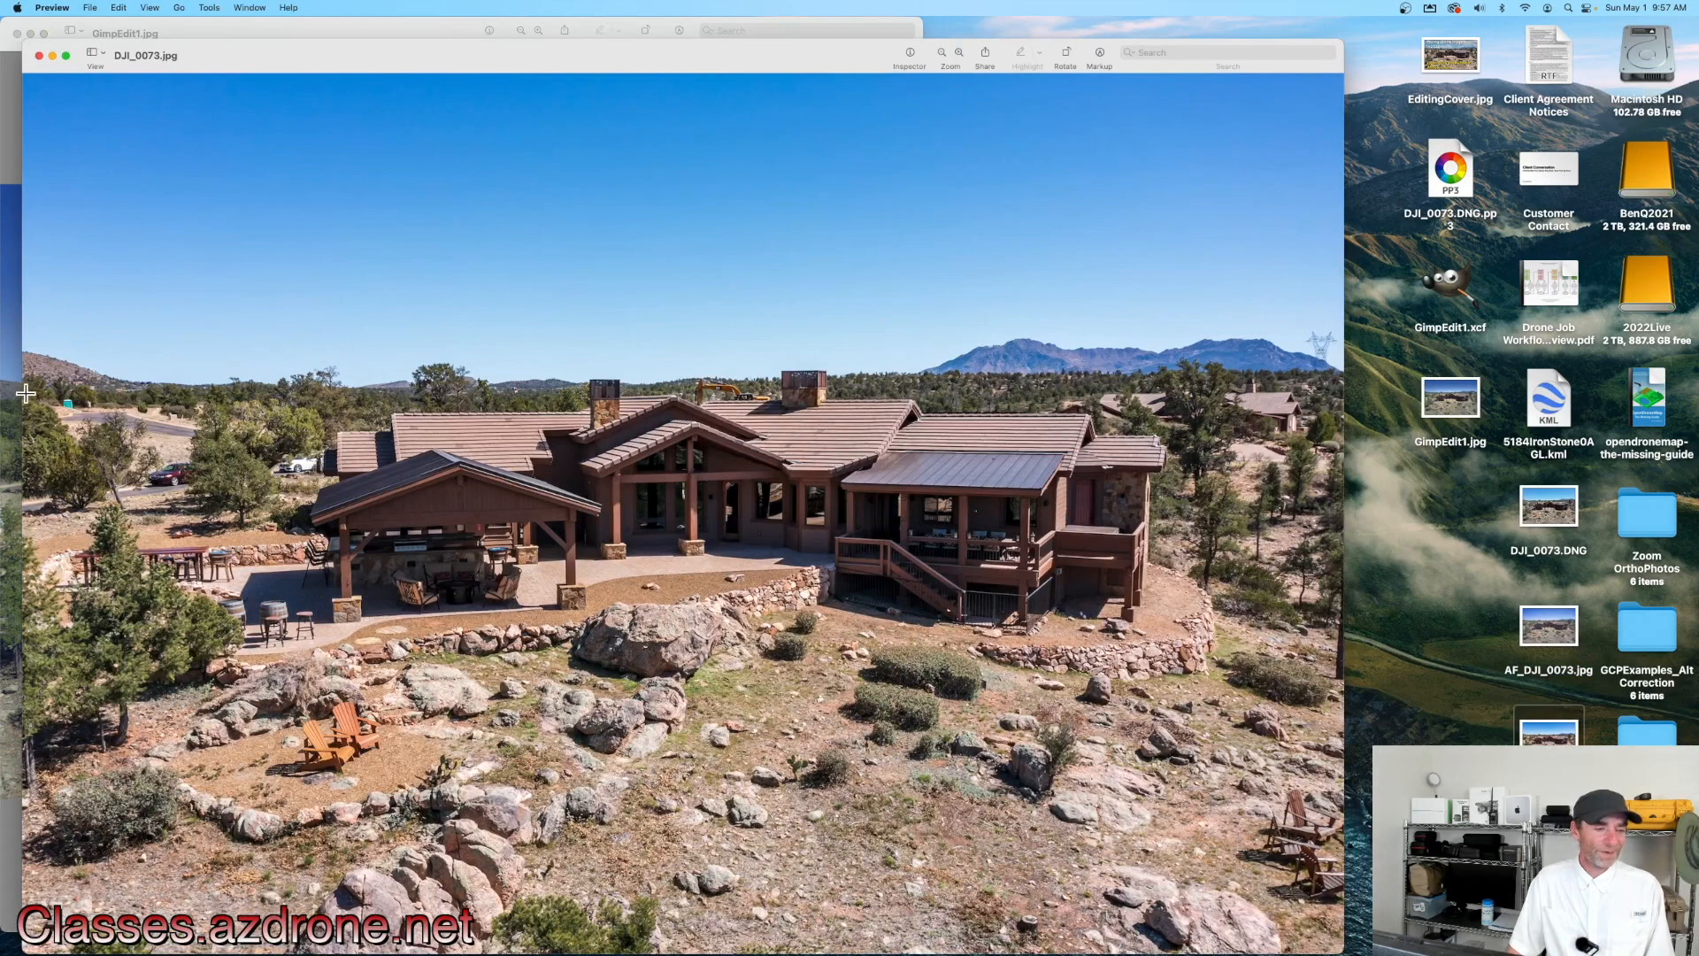
Step: Place the GIMP edit and the original JPEG side by side to compare them, then quit Preview
{"action": "left_click_drag", "start_coordinate": [20, 394], "coordinate": [456, 394]}
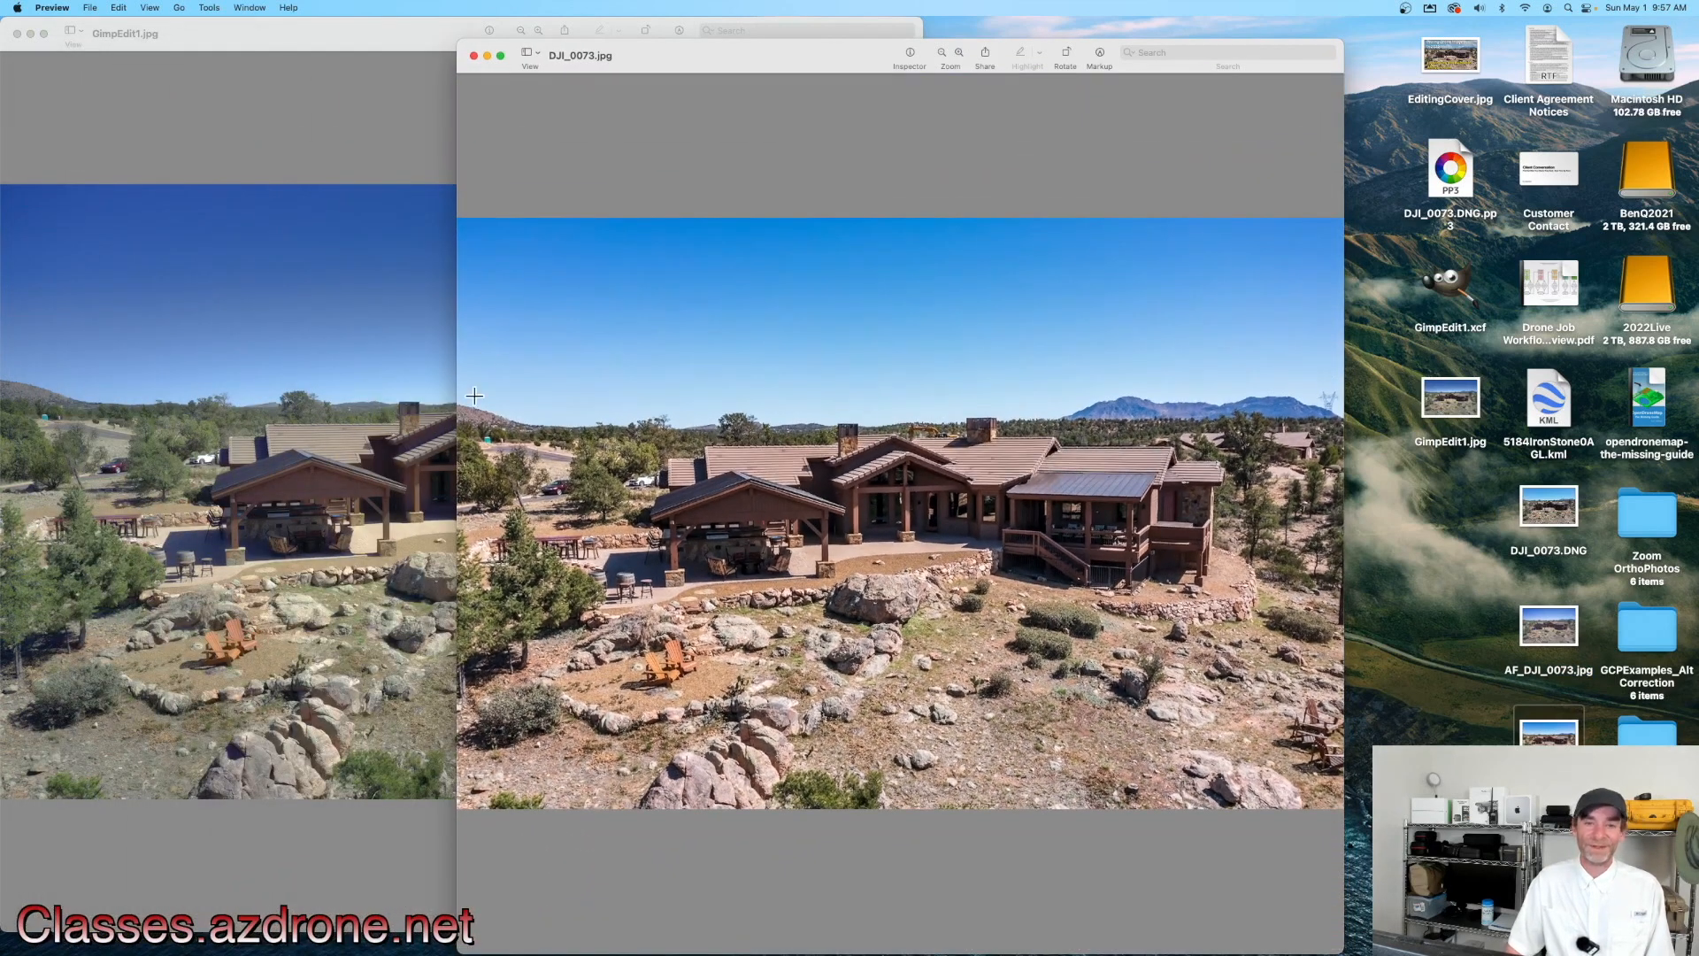
{"action": "left_click_drag", "start_coordinate": [808, 69], "coordinate": [1160, 13]}
{"action": "left_click_drag", "start_coordinate": [812, 485], "coordinate": [849, 488]}
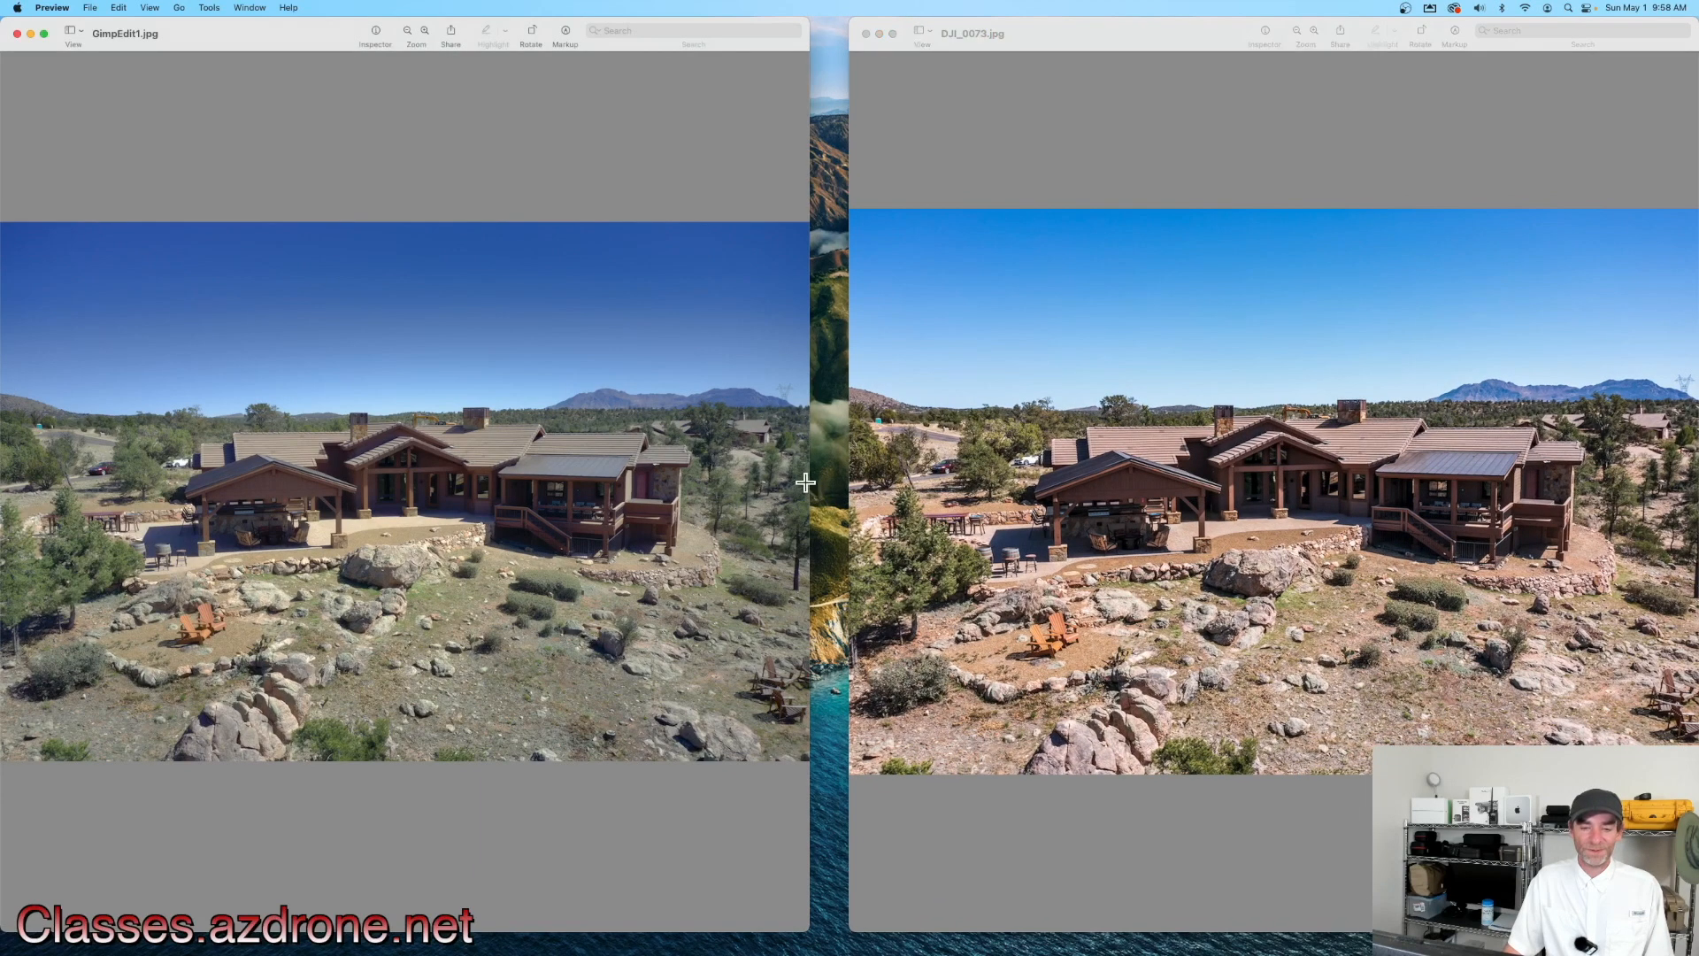
{"action": "left_click_drag", "start_coordinate": [809, 481], "coordinate": [845, 482]}
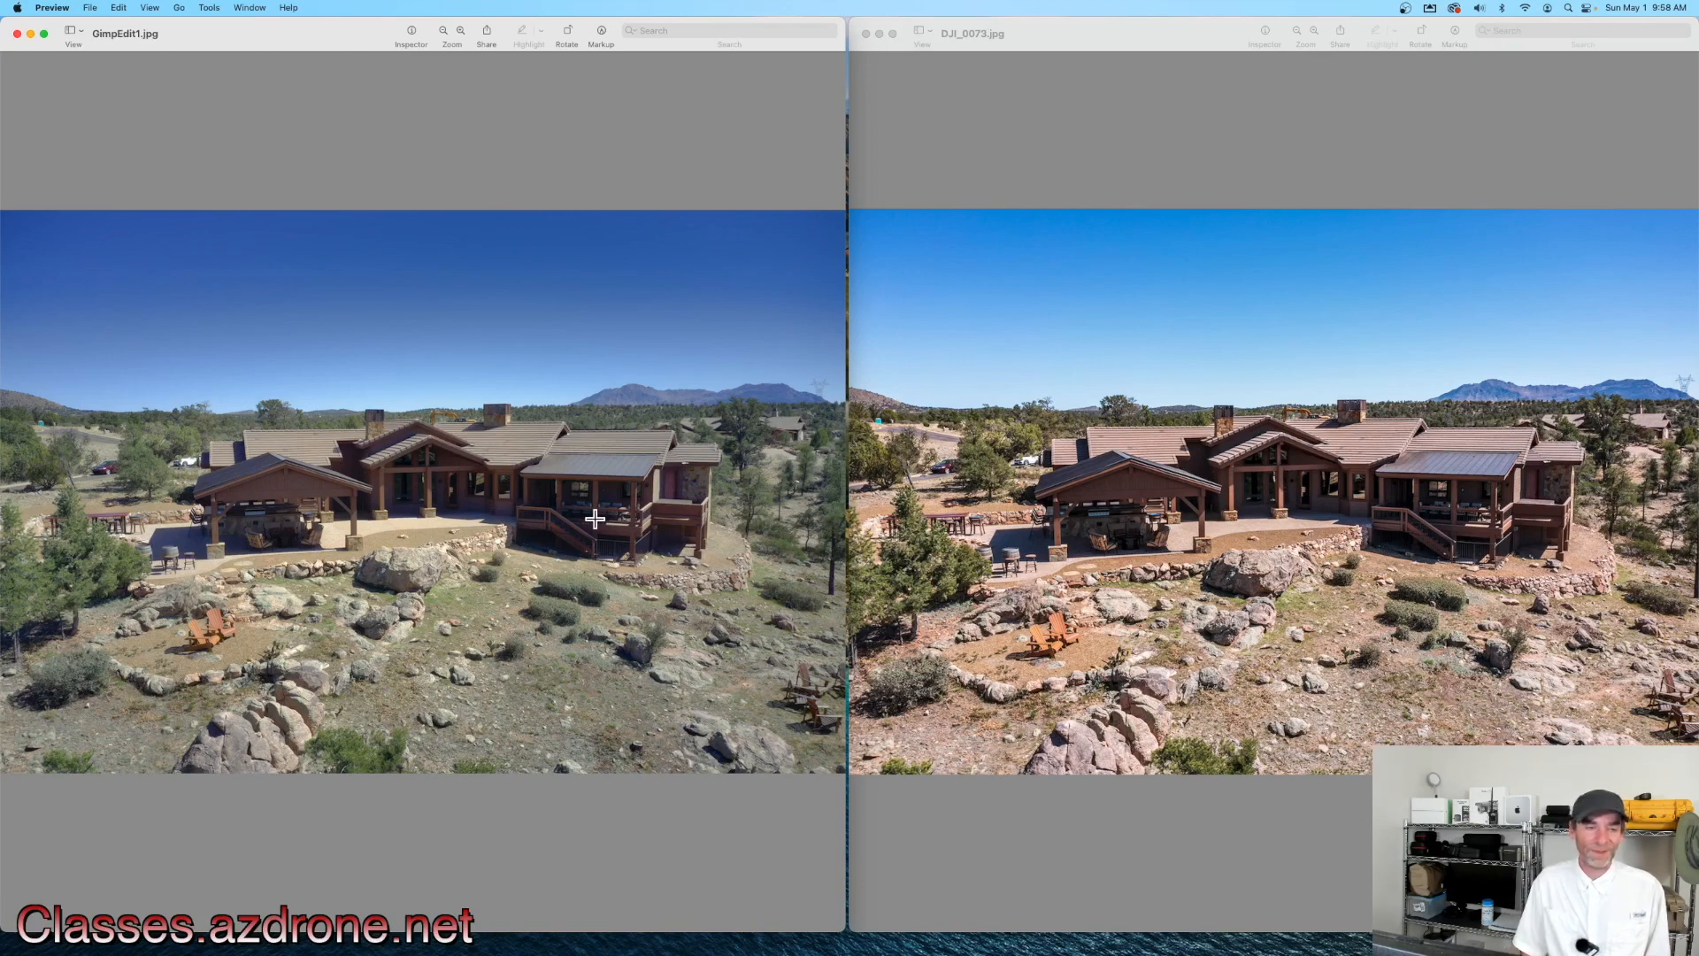
{"action": "left_click", "coordinate": [60, 5]}
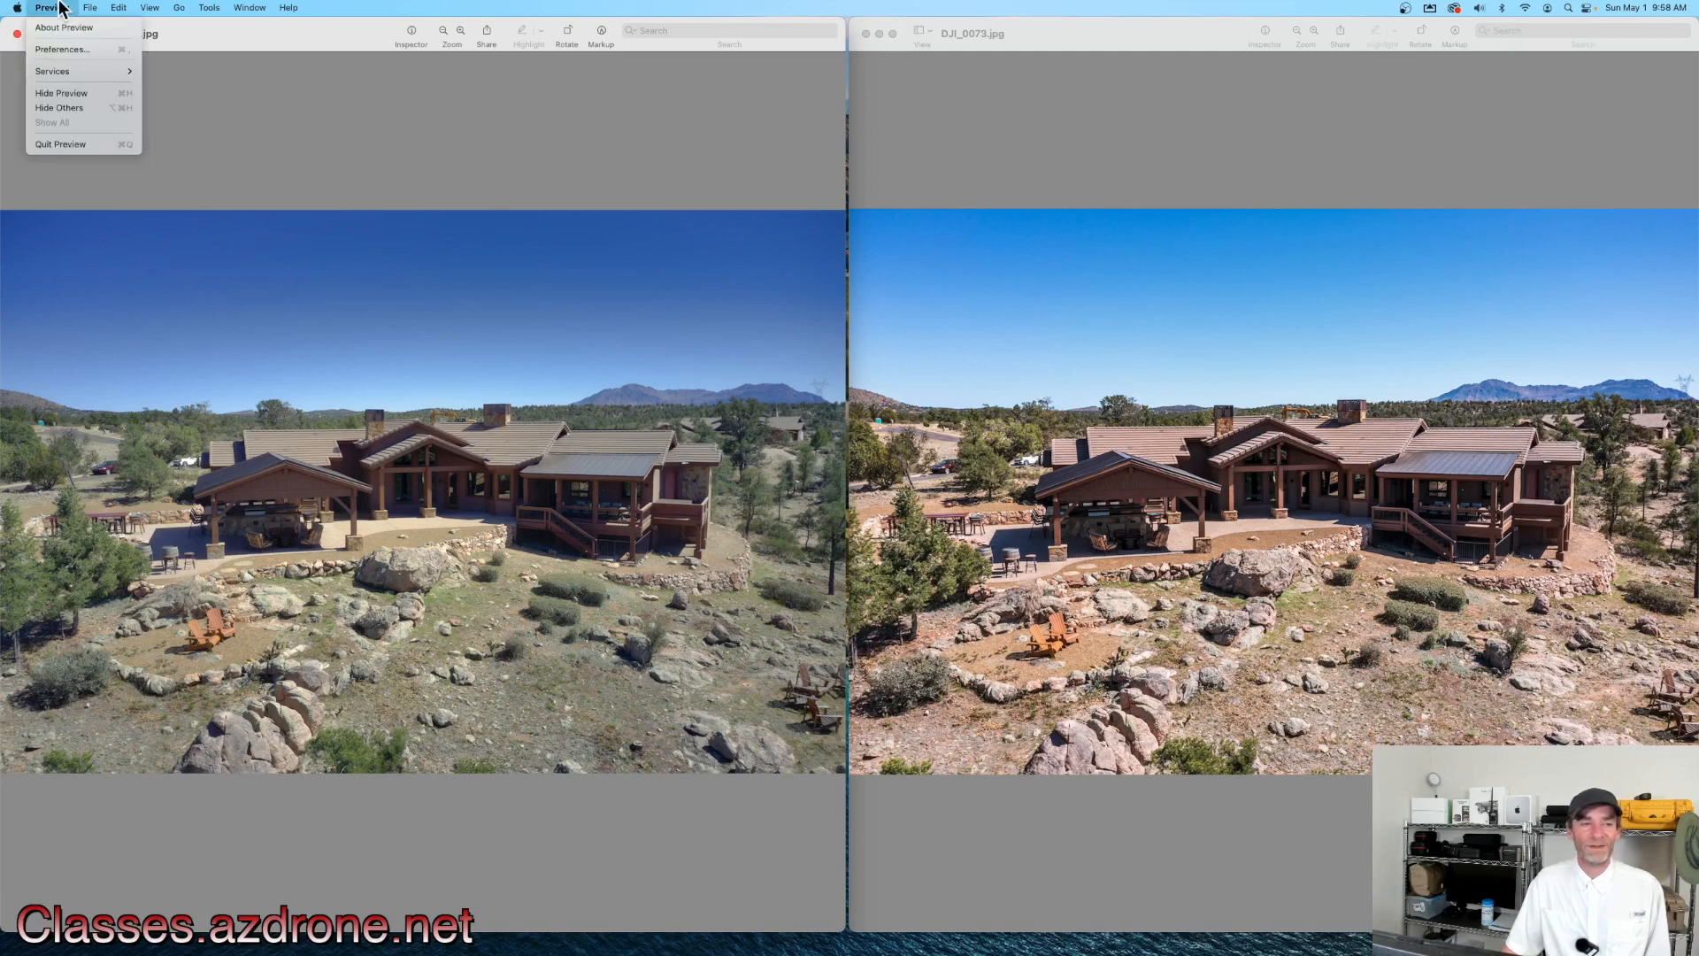
{"action": "left_click", "coordinate": [71, 151]}
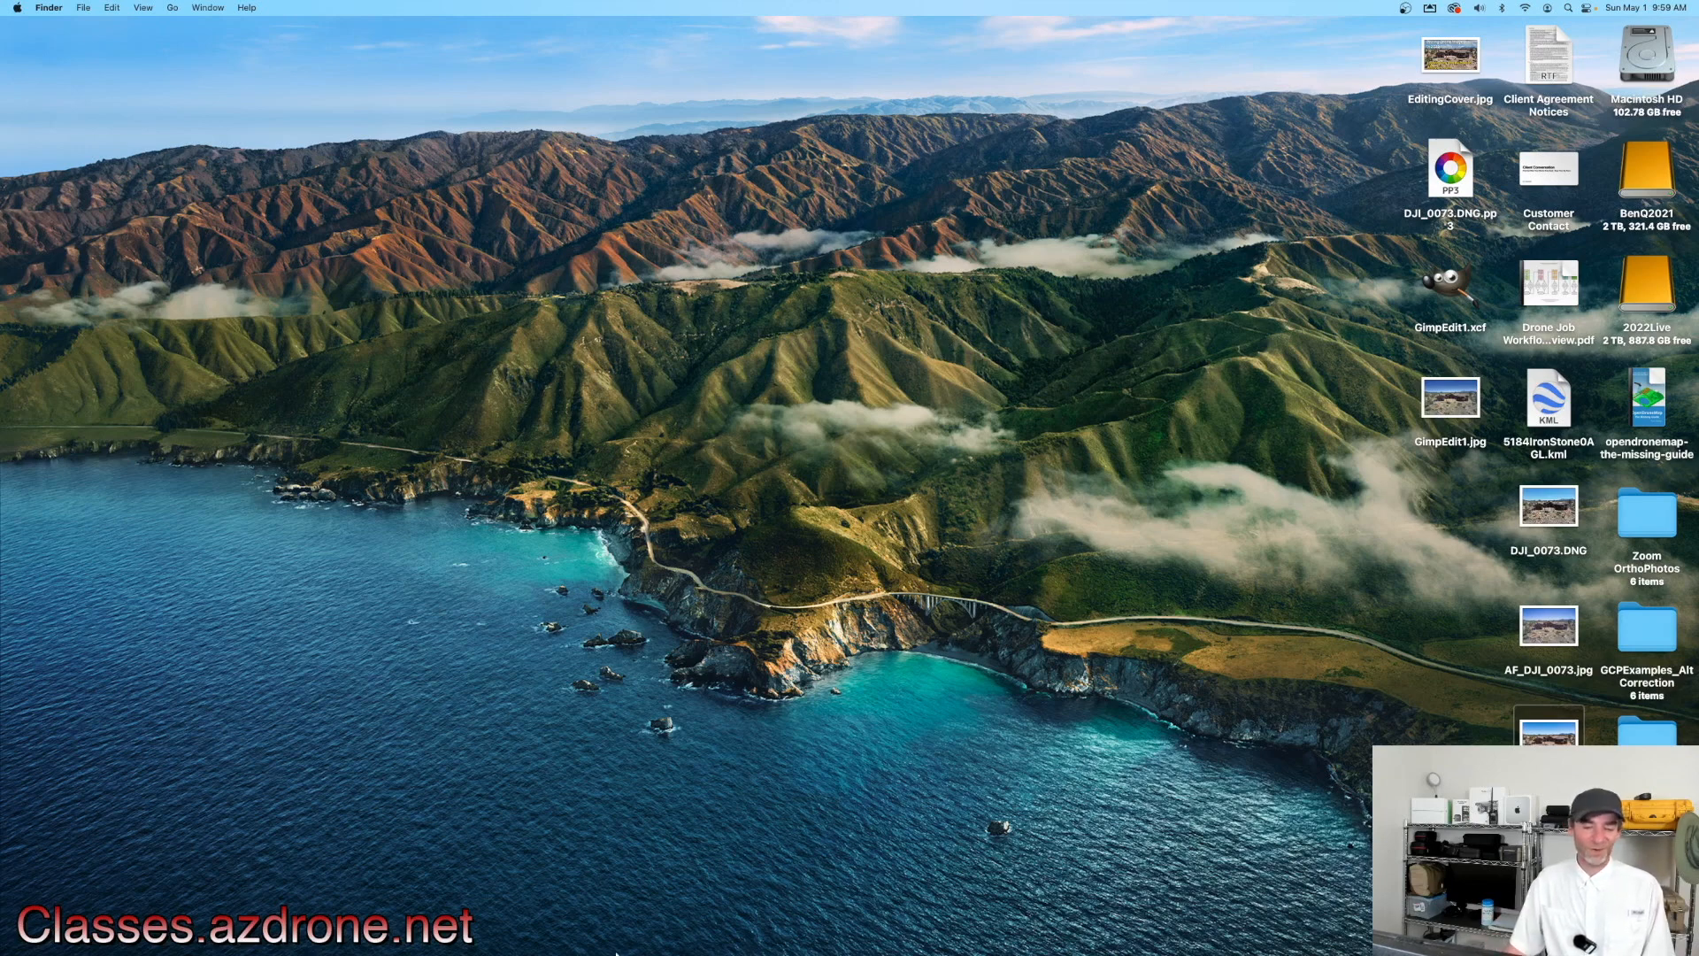
Step: Open Google Chrome on the GIMP website and quit it again
{"action": "mouse_move", "coordinate": [619, 952]}
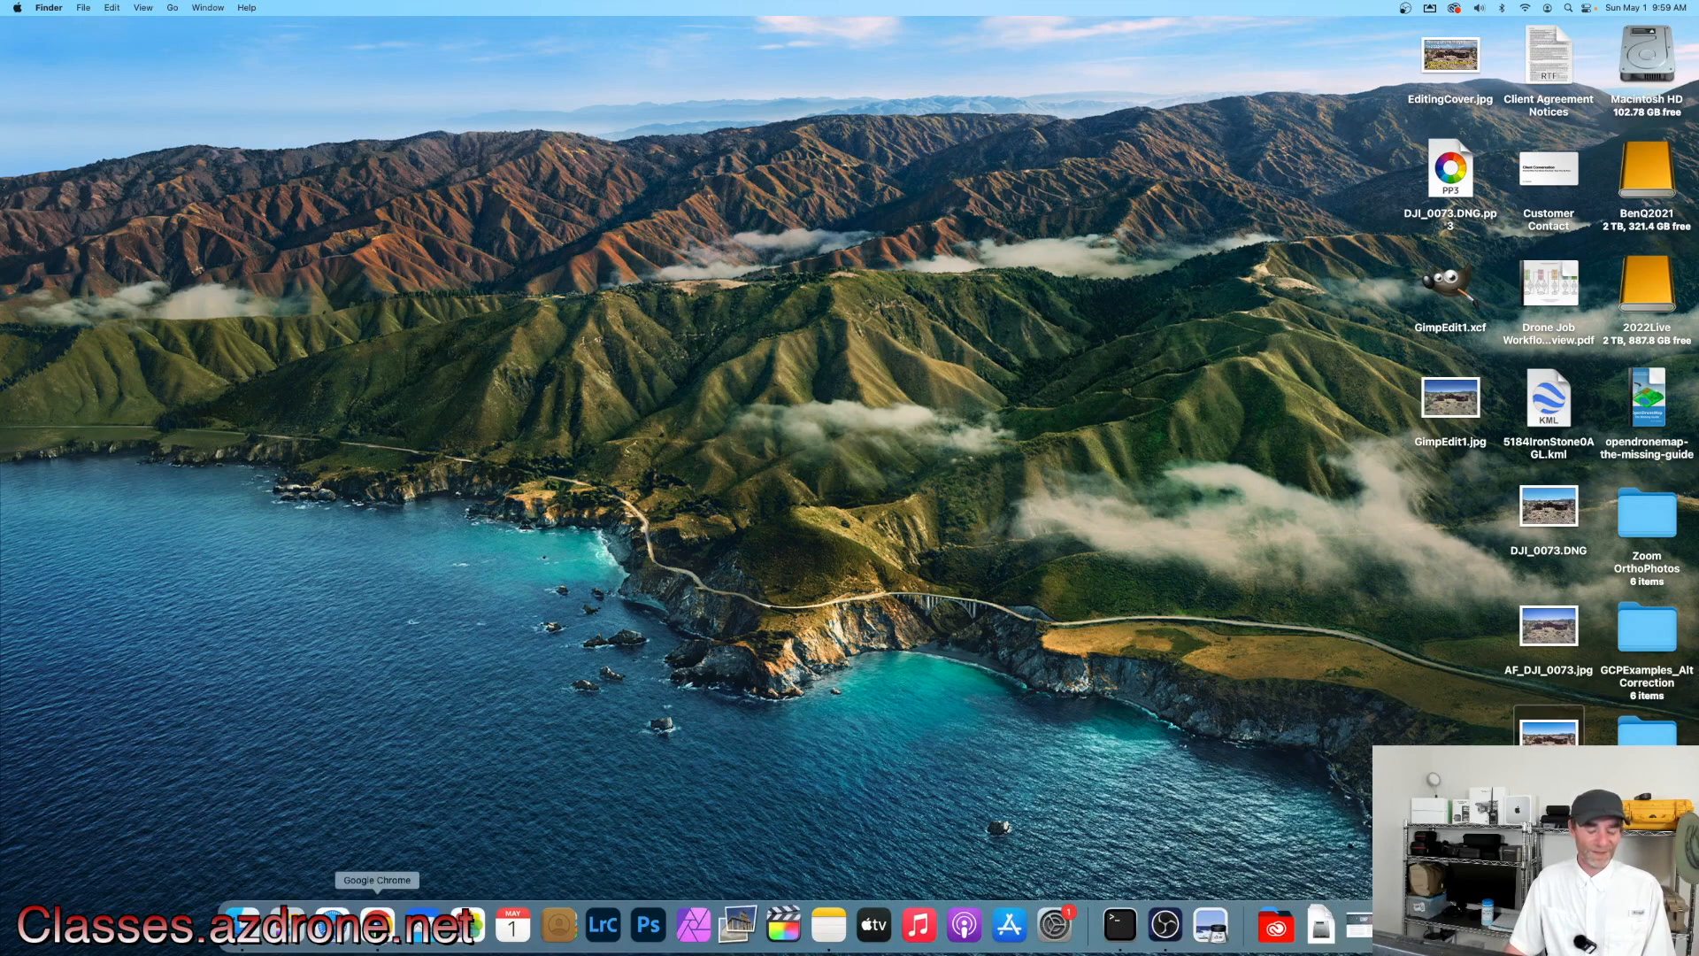
{"action": "left_click", "coordinate": [376, 925]}
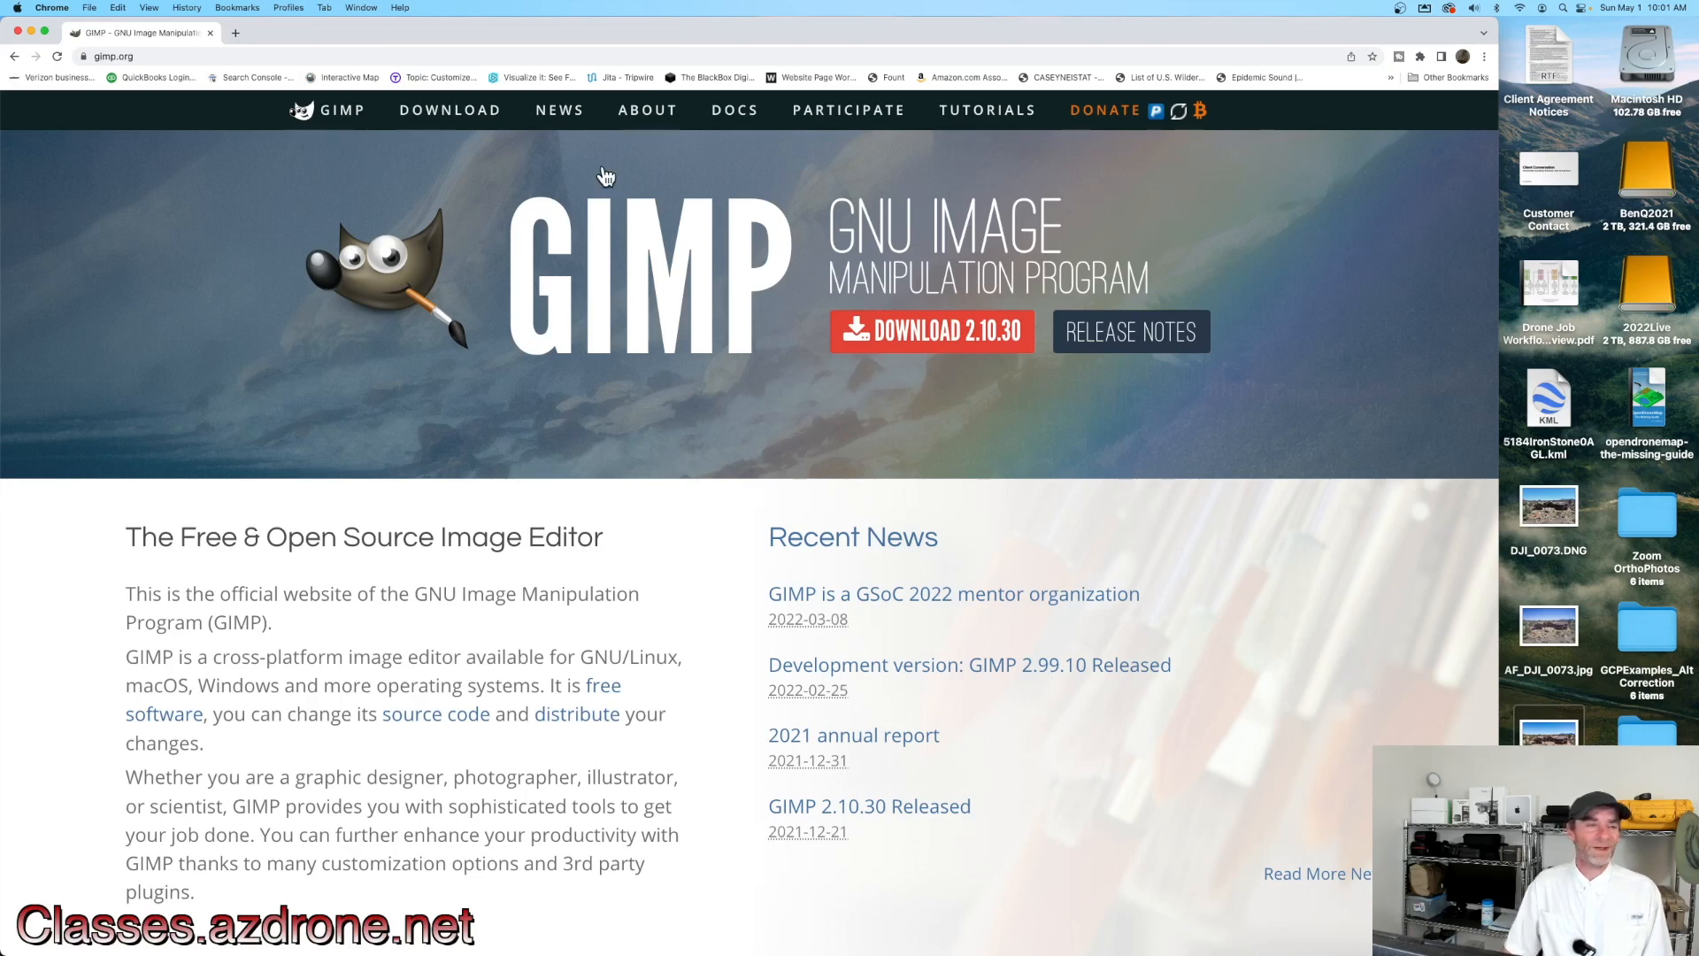
{"action": "left_click", "coordinate": [55, 7]}
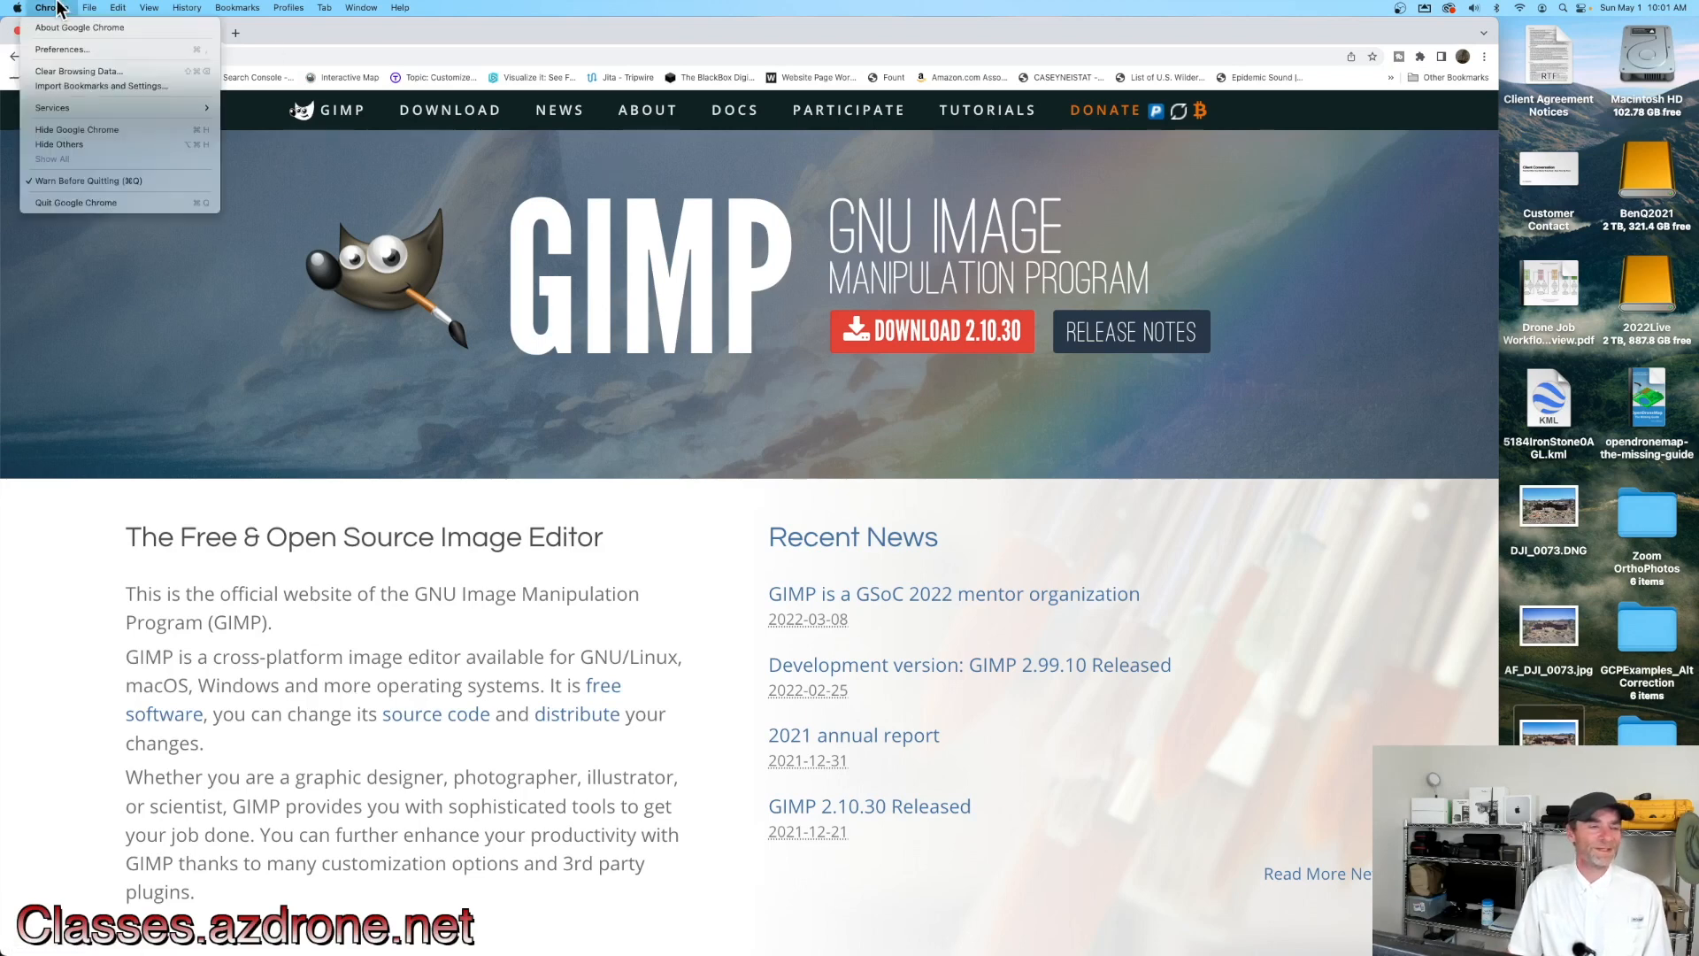
{"action": "left_click", "coordinate": [99, 204]}
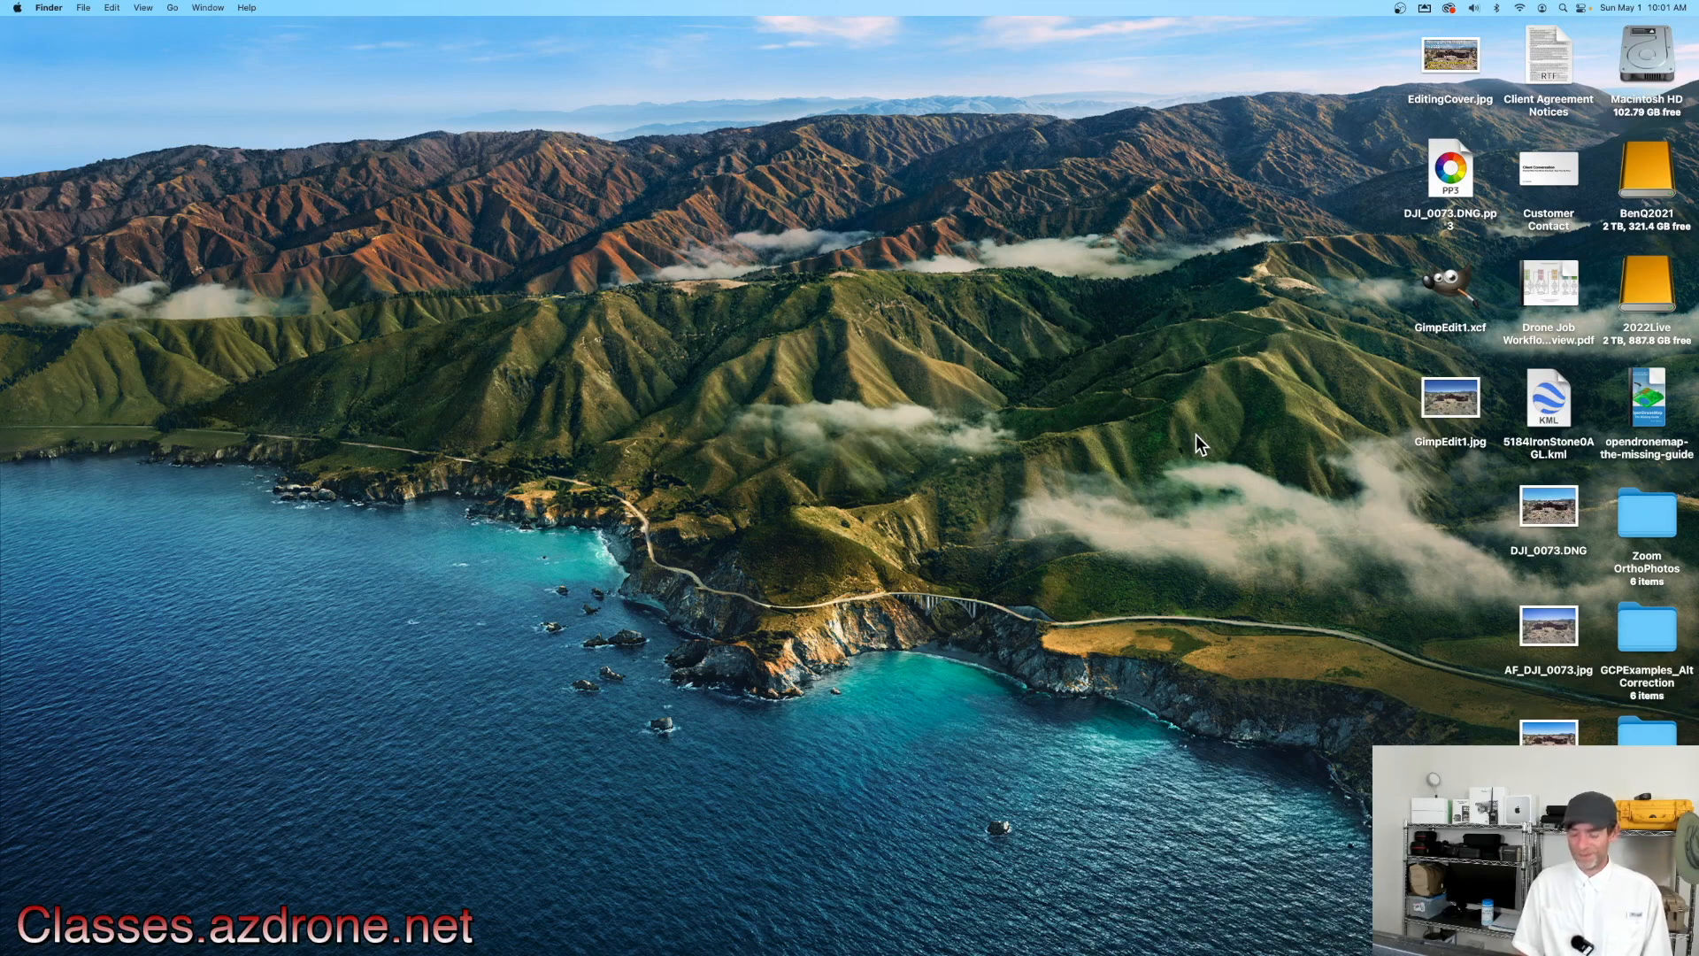
{"action": "key", "text": "5"}
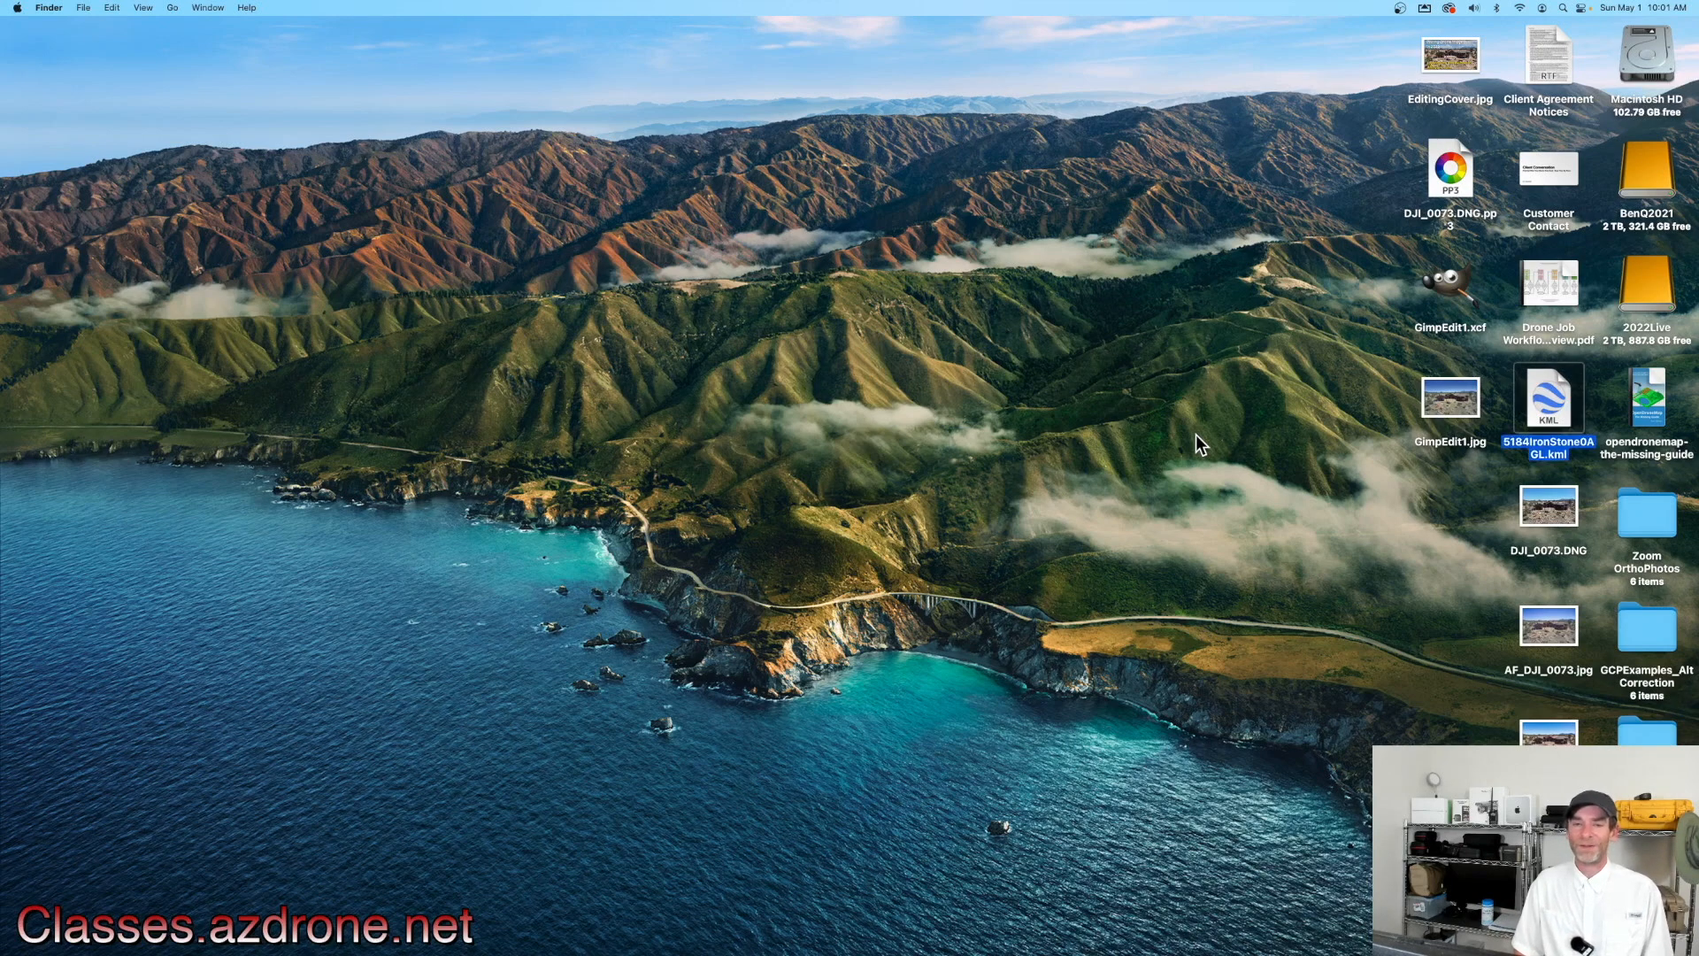